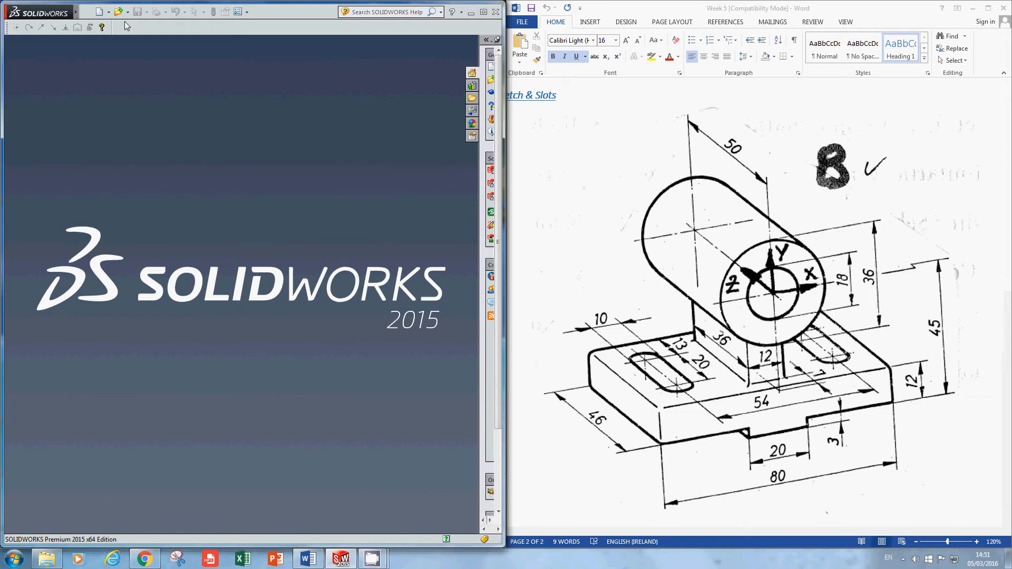
{"action": "left_click", "coordinate": [87, 12]}
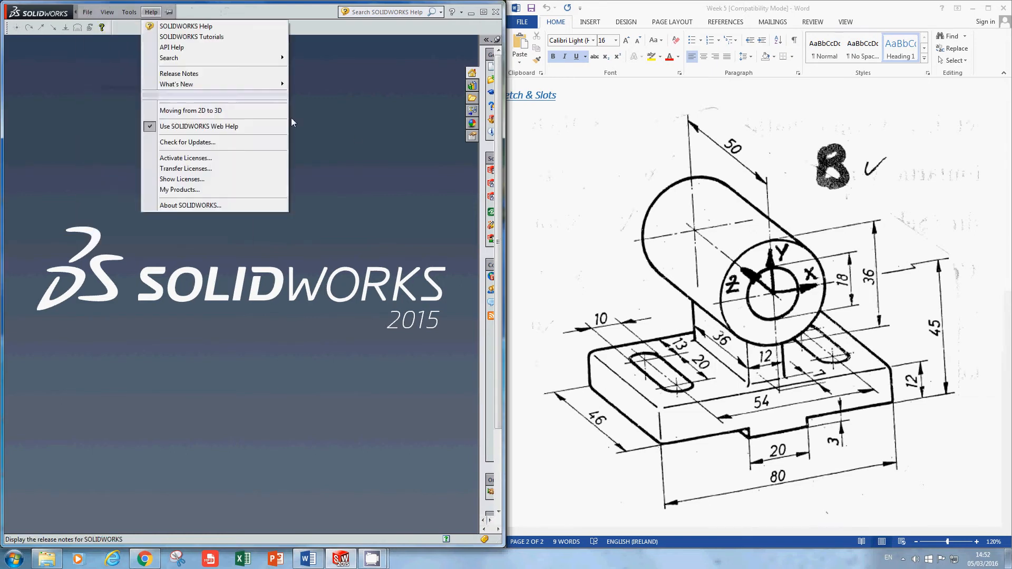
{"action": "left_click", "coordinate": [354, 152]}
{"action": "left_click", "coordinate": [107, 12]}
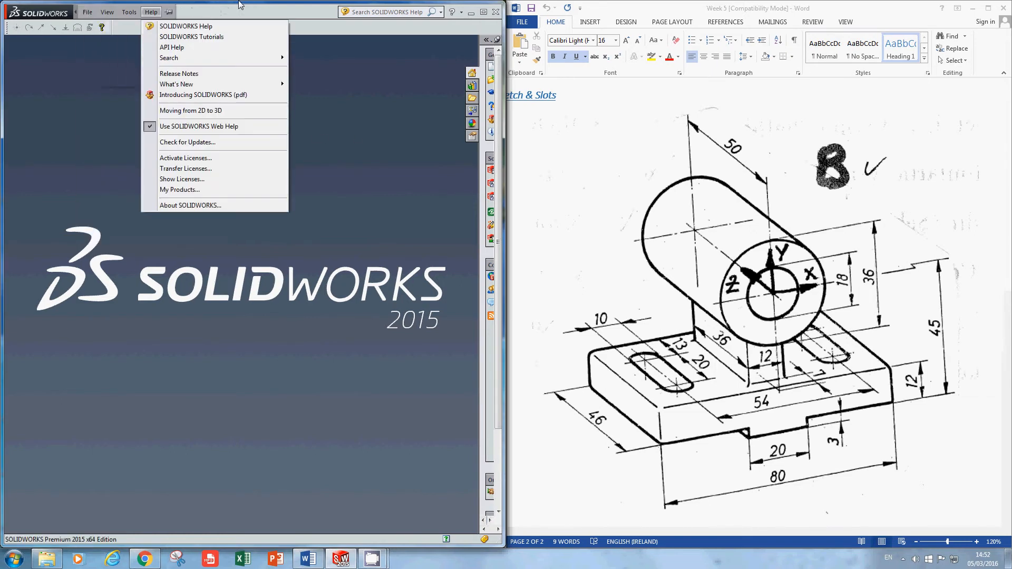
{"action": "left_click", "coordinate": [238, 2]}
Step: Create a new part document and start a sketch on the Front Plane
{"action": "left_click", "coordinate": [99, 12]}
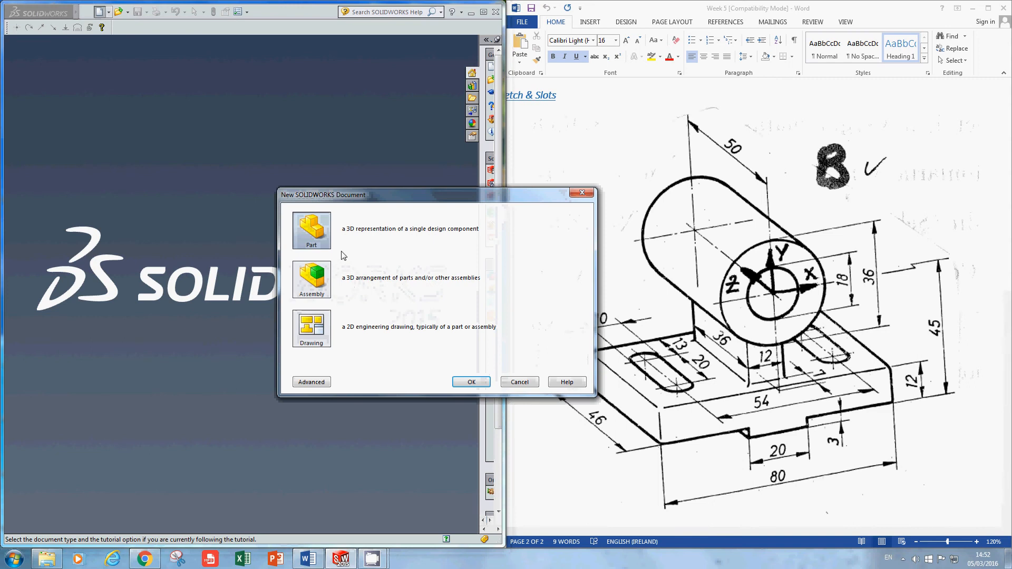
{"action": "left_click", "coordinate": [471, 382]}
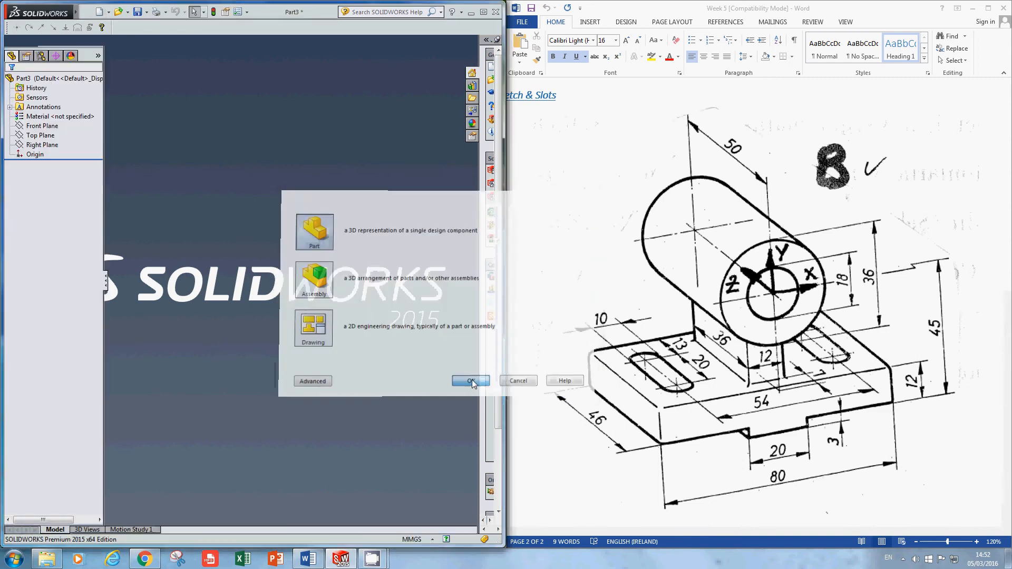
{"action": "left_click", "coordinate": [57, 81]}
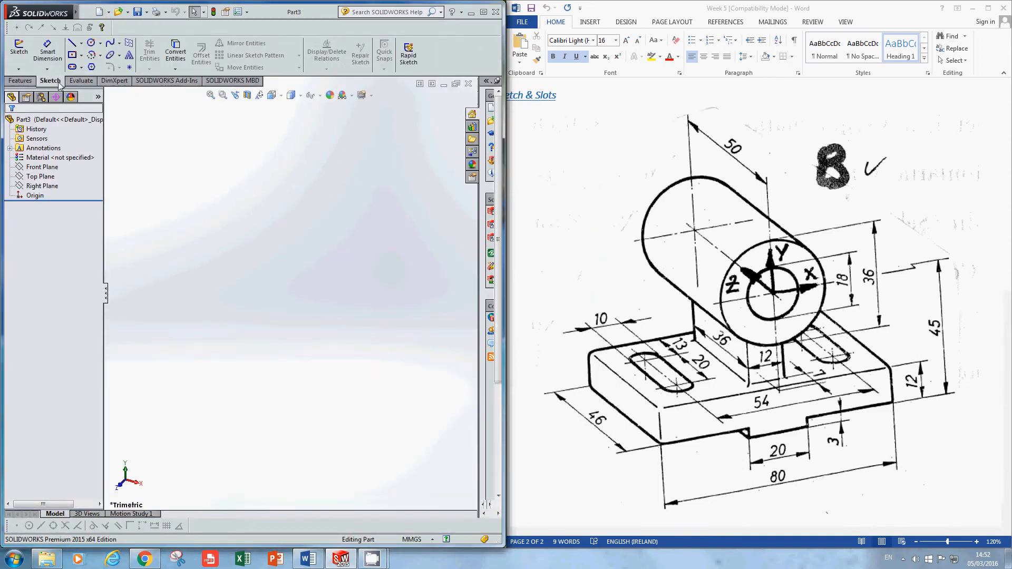
{"action": "left_click", "coordinate": [19, 47]}
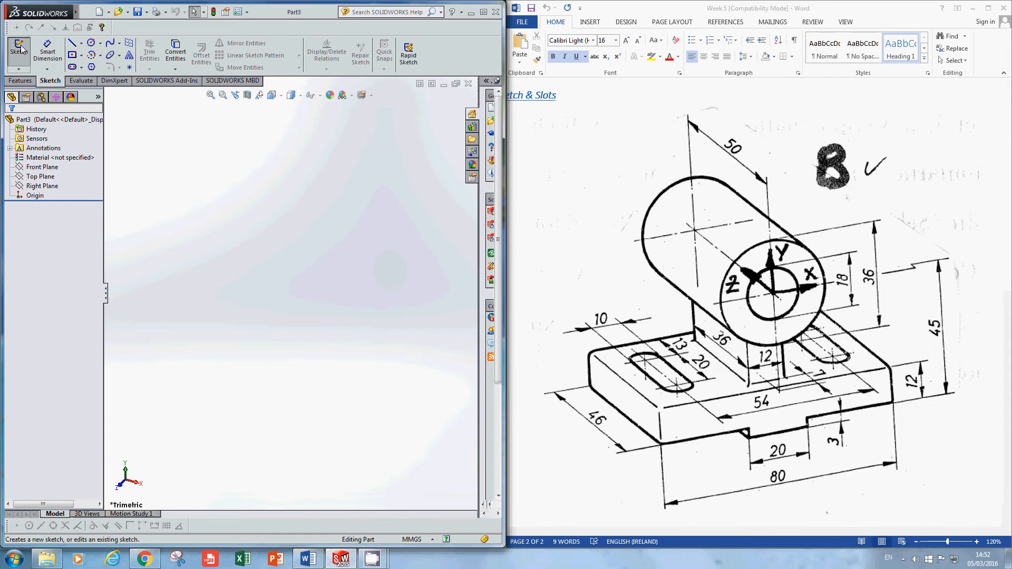
{"action": "left_click", "coordinate": [194, 205]}
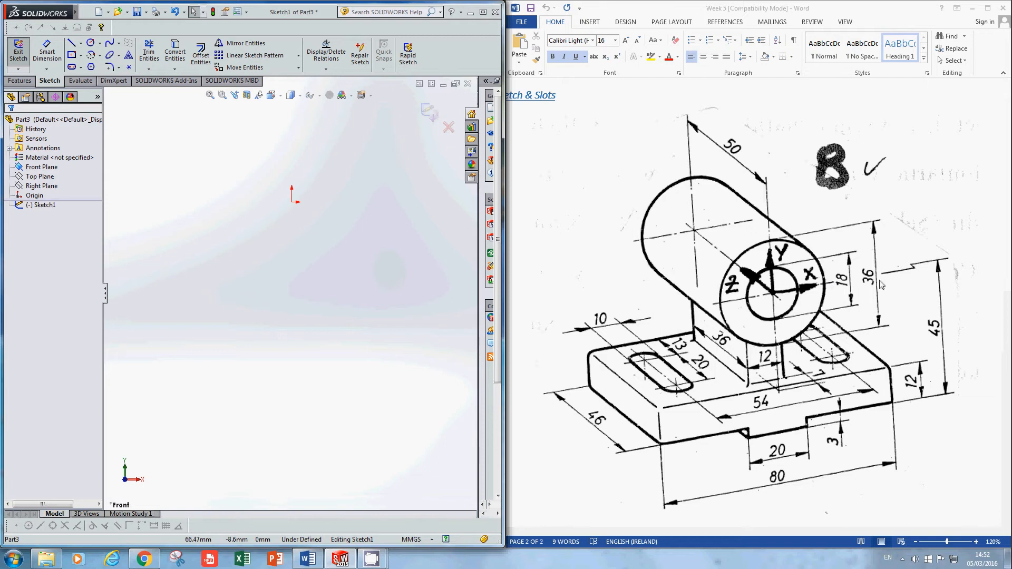
Step: Sketch two concentric circles centred on the origin, with radii of about 14 mm and 26 mm
{"action": "left_click", "coordinate": [93, 43]}
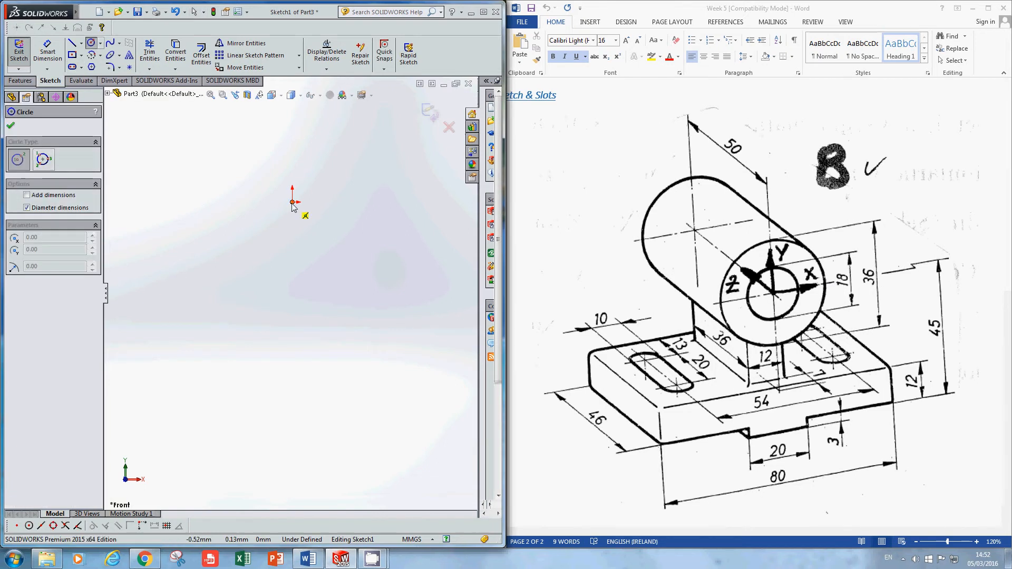
{"action": "left_click", "coordinate": [293, 202]}
{"action": "left_click", "coordinate": [317, 174]}
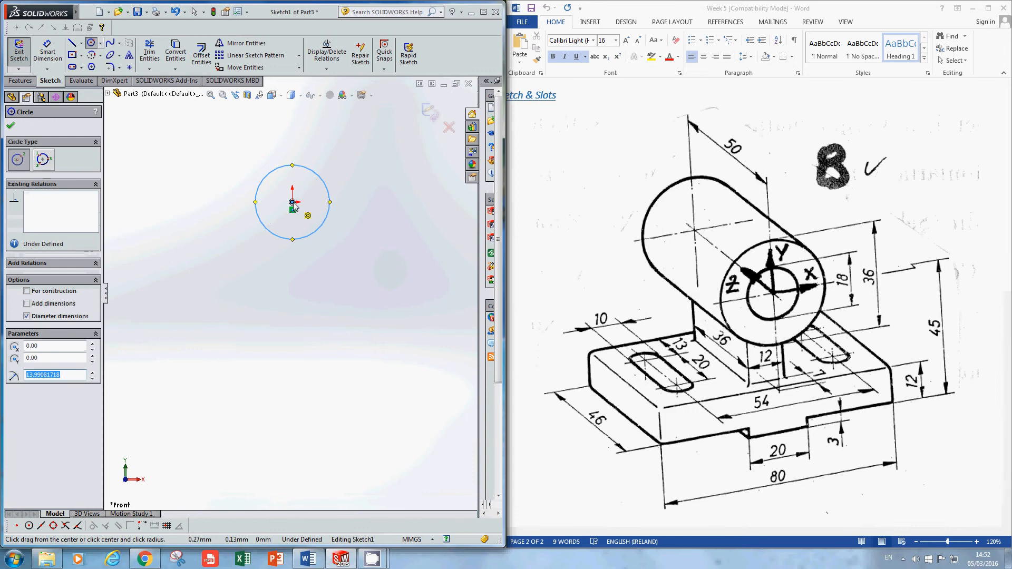
{"action": "left_click", "coordinate": [336, 147]}
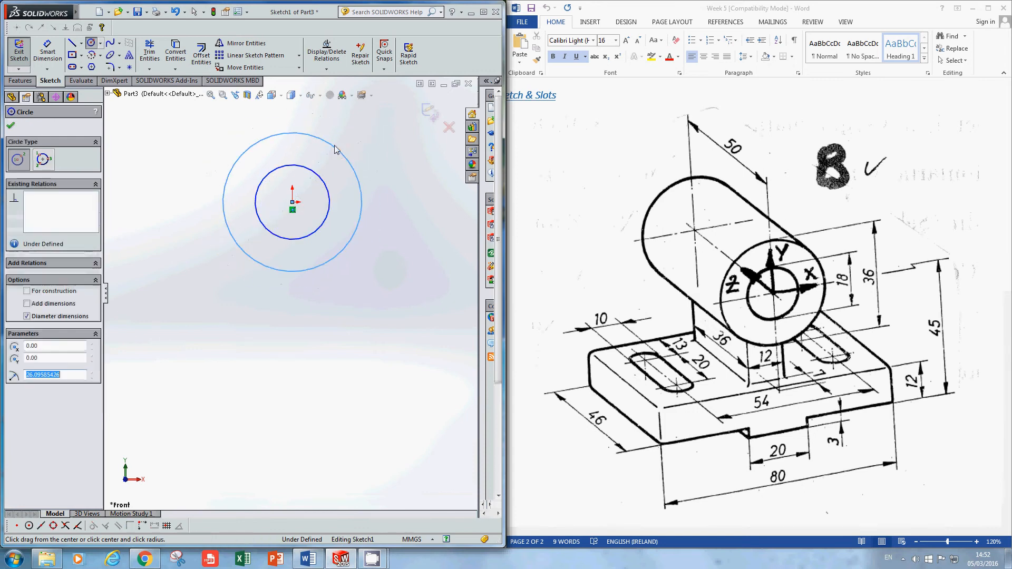
{"action": "right_click", "coordinate": [372, 154]}
{"action": "left_click", "coordinate": [399, 161]}
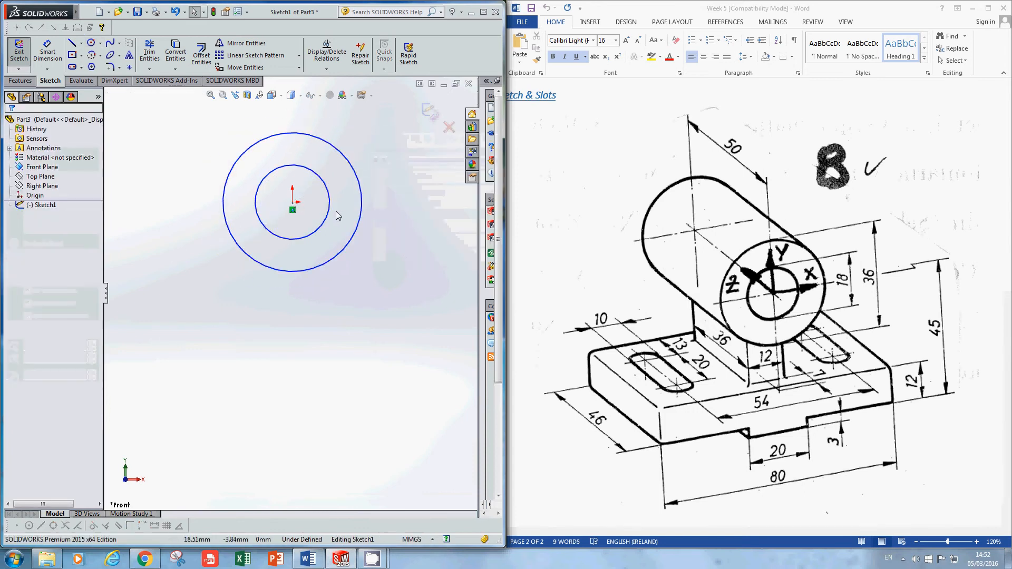
Step: Dimension the inner circle's diameter as 18 mm
{"action": "right_click", "coordinate": [413, 203]}
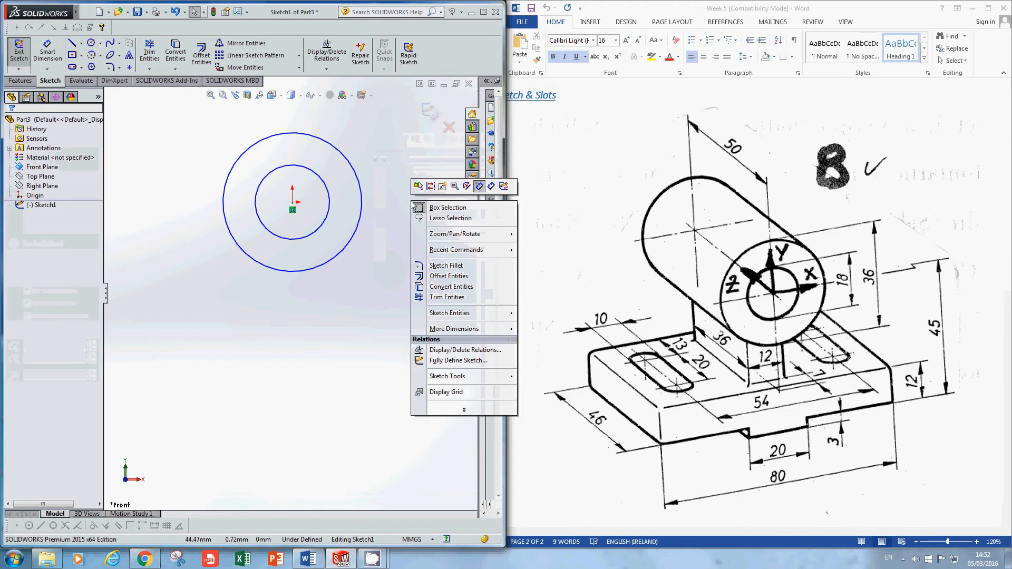
{"action": "left_click", "coordinate": [491, 188]}
{"action": "left_click", "coordinate": [328, 188]}
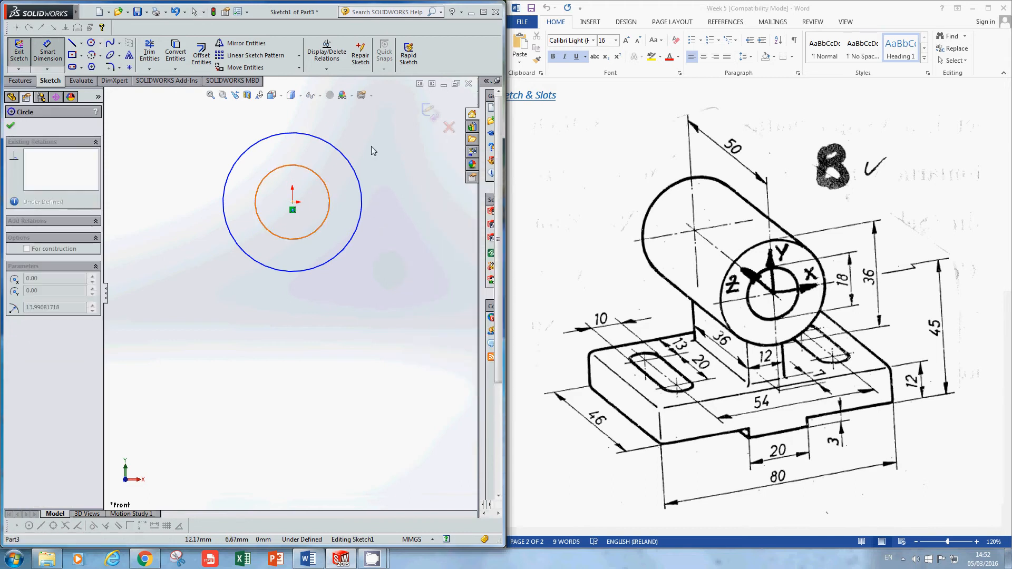
{"action": "left_click", "coordinate": [383, 141]}
{"action": "type", "text": "18"}
{"action": "key", "text": "Return"}
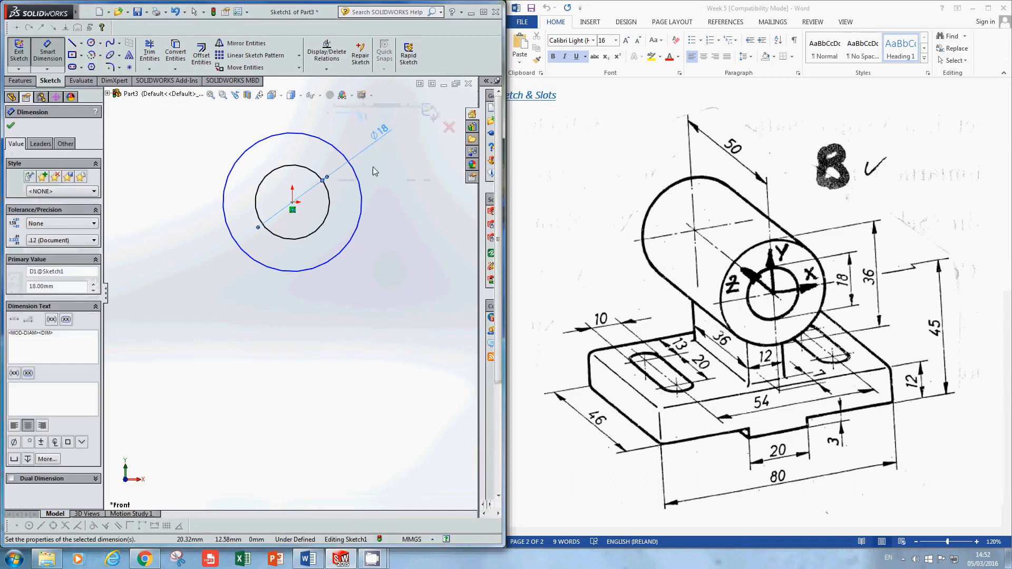
Step: Dimension the outer circle's diameter as 36 mm and finish dimensioning
{"action": "left_click", "coordinate": [362, 204]}
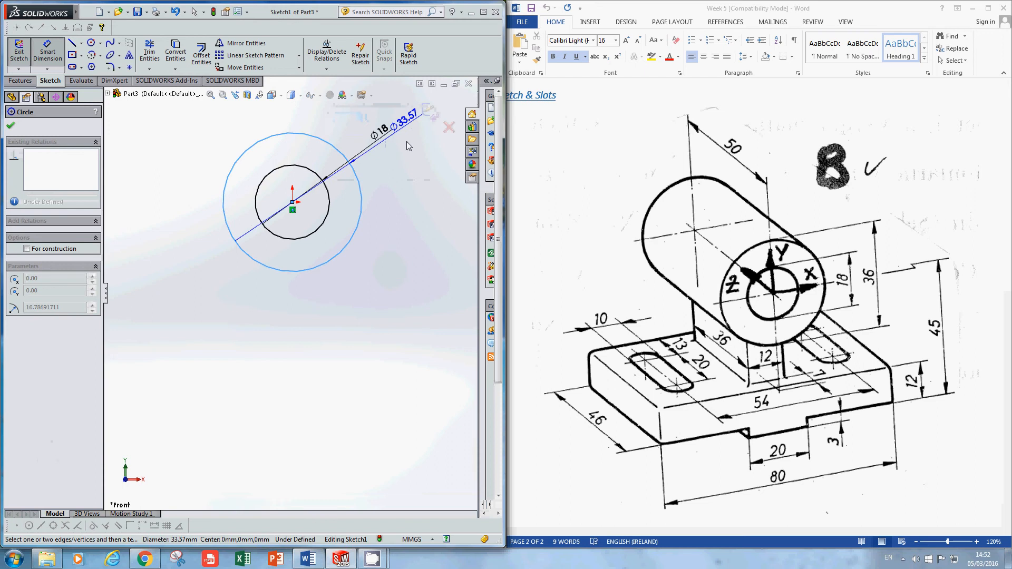
{"action": "left_click", "coordinate": [372, 107]}
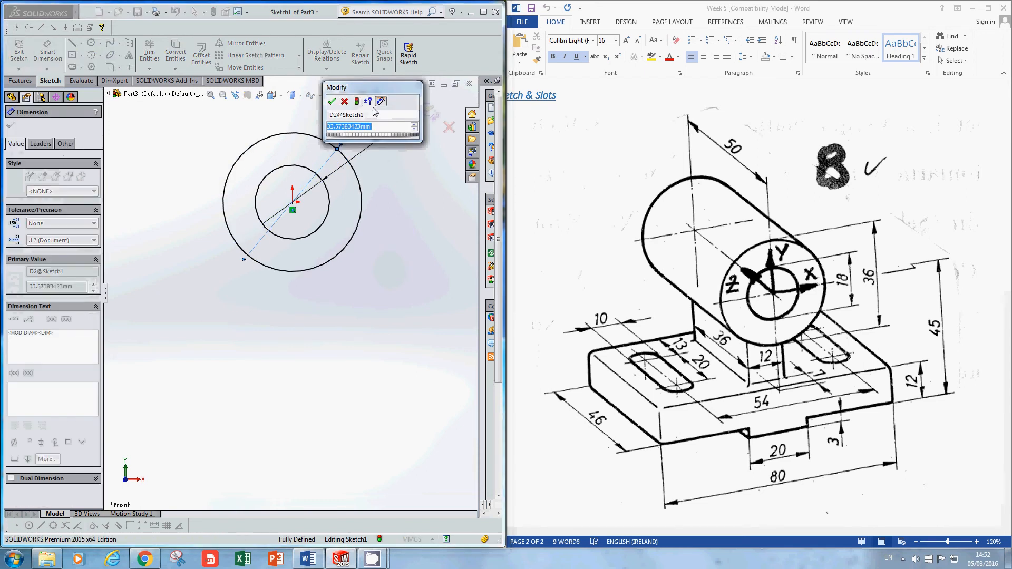
{"action": "key", "text": "Return"}
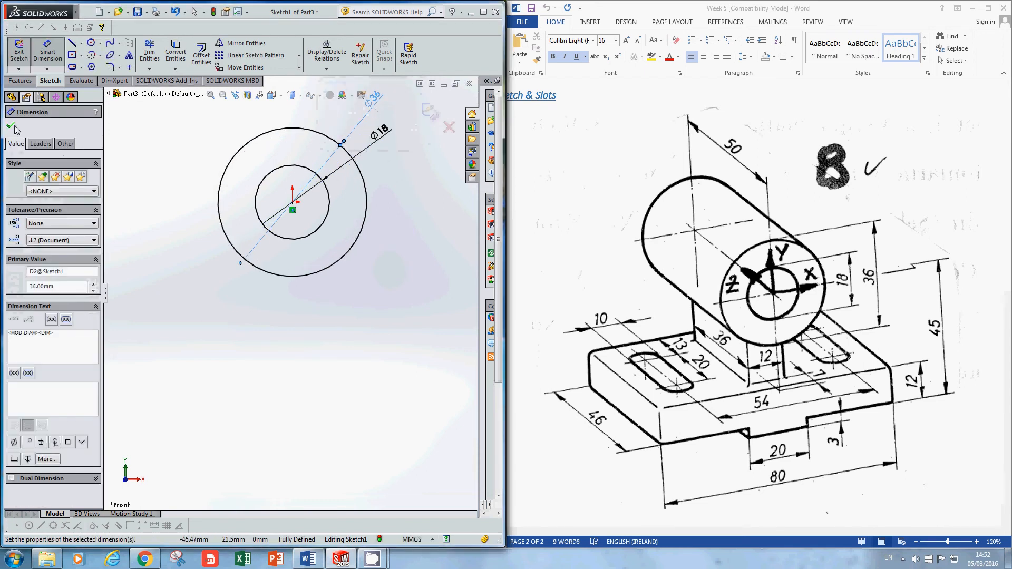
{"action": "left_click", "coordinate": [10, 125]}
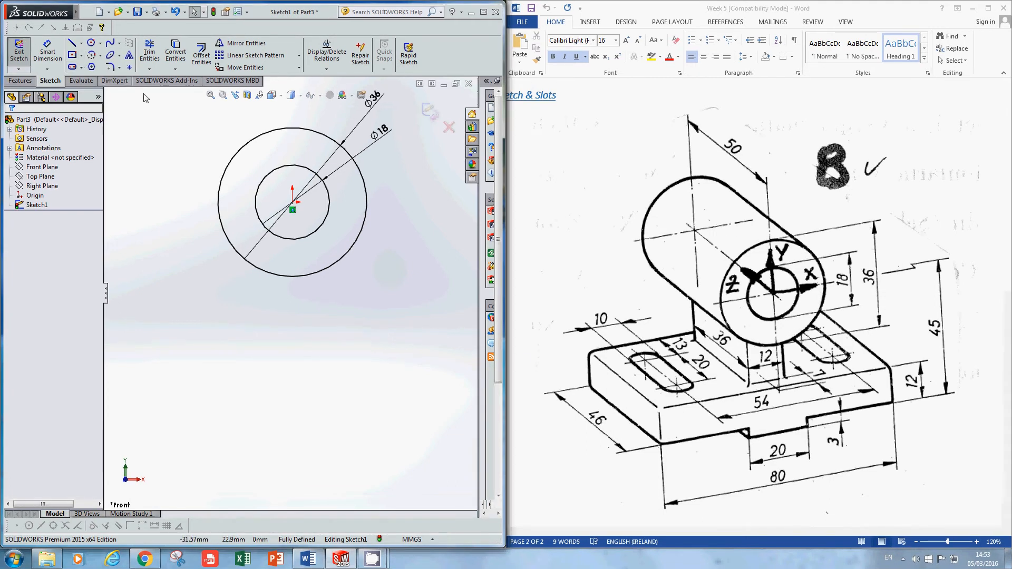
Step: Sketch a wide center rectangle about 83 mm by 16 mm directly below the circles, centred under the origin
{"action": "left_click", "coordinate": [82, 56]}
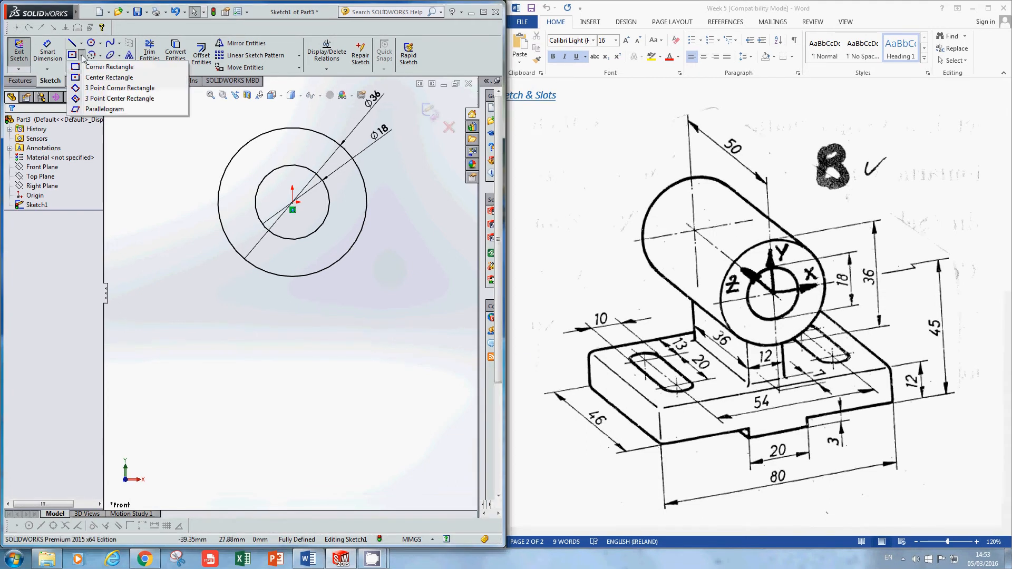
{"action": "left_click", "coordinate": [75, 81]}
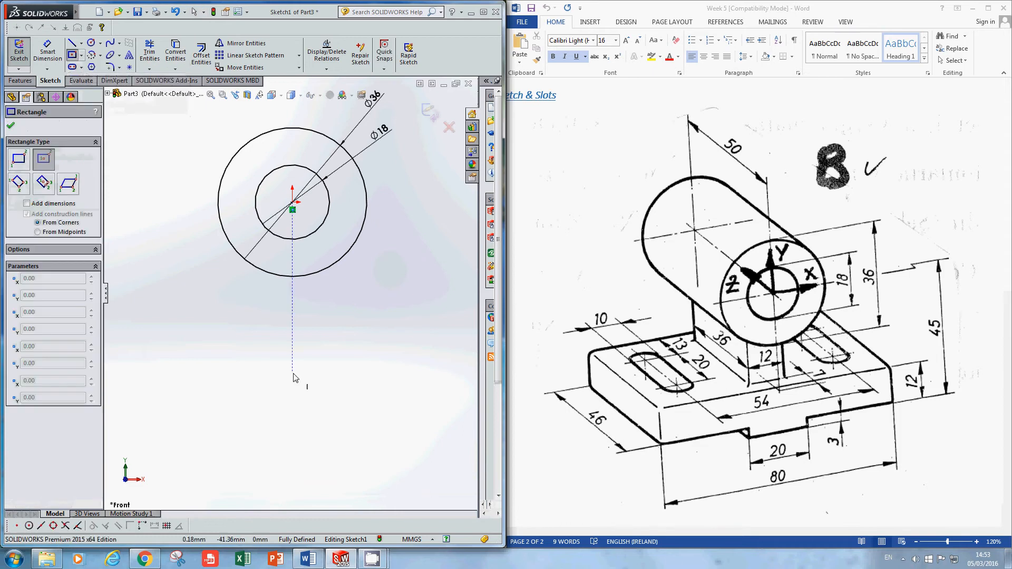
{"action": "left_click", "coordinate": [293, 346]}
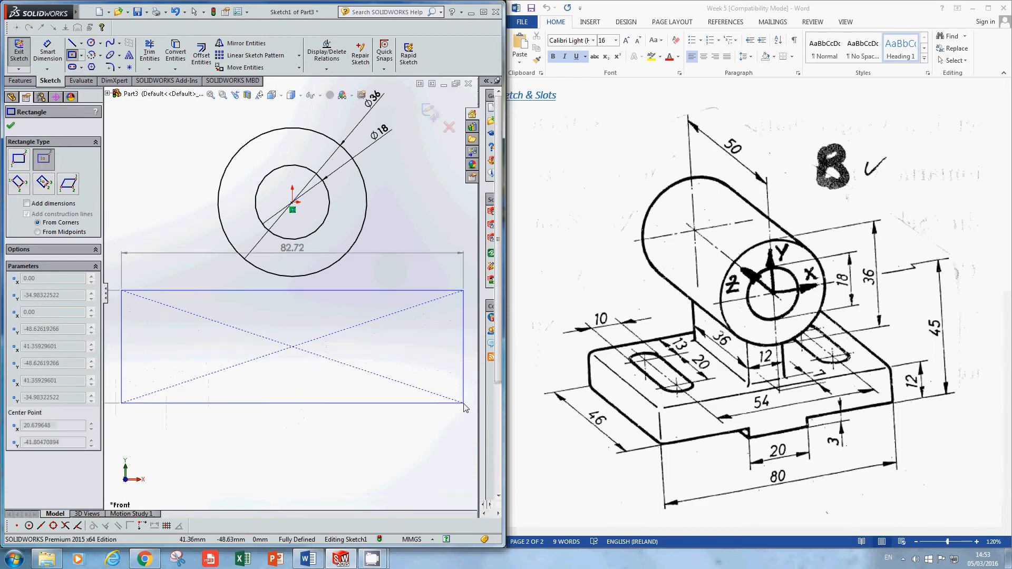
{"action": "left_click", "coordinate": [464, 378]}
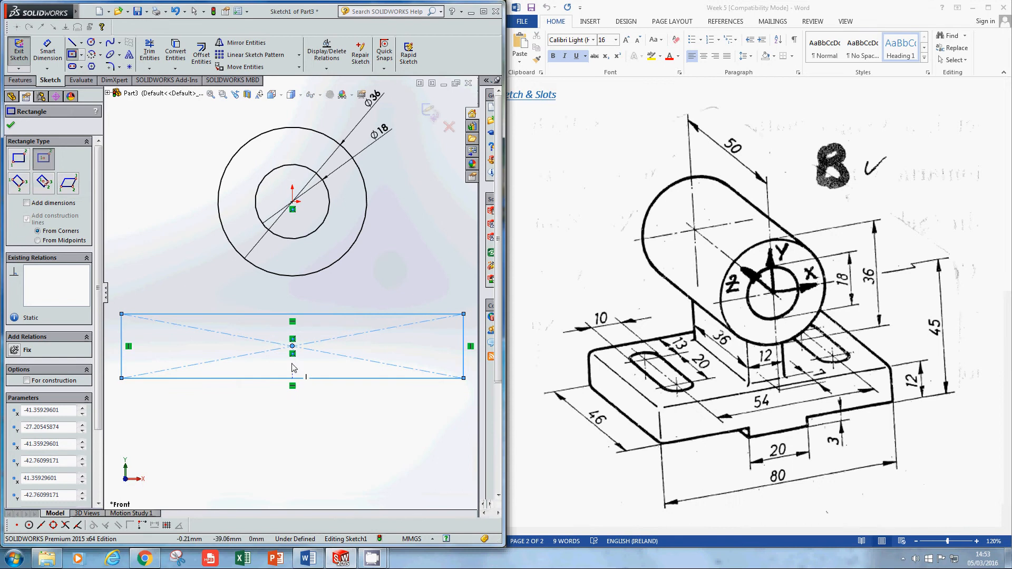
Step: Sketch a second center rectangle about 24 mm by 19 mm under the wide one, its upper edge on the wide rectangle's lower edge
{"action": "left_click", "coordinate": [292, 417]}
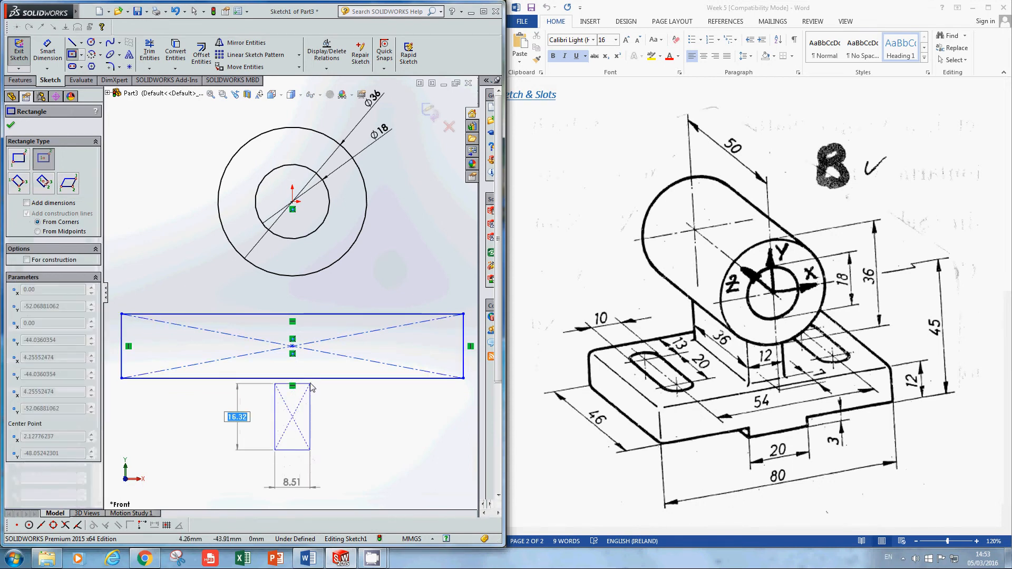
{"action": "left_click", "coordinate": [342, 379]}
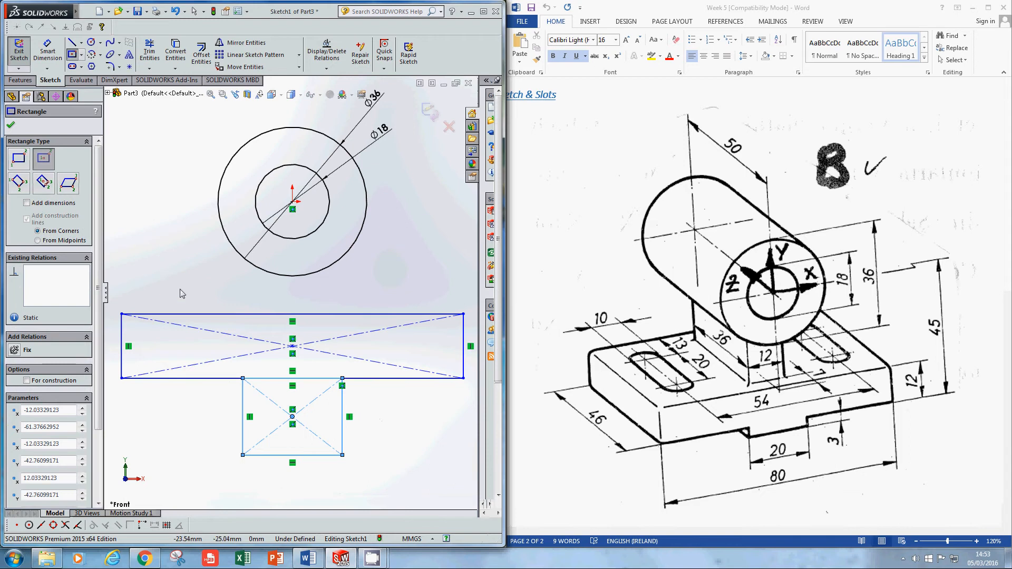
{"action": "left_click", "coordinate": [12, 128]}
Step: Dimension the vertical distance from the circles' centre to the wide rectangle's lower edge as 45 mm
{"action": "scroll", "coordinate": [243, 340], "scroll_direction": "up", "scroll_amount": 1}
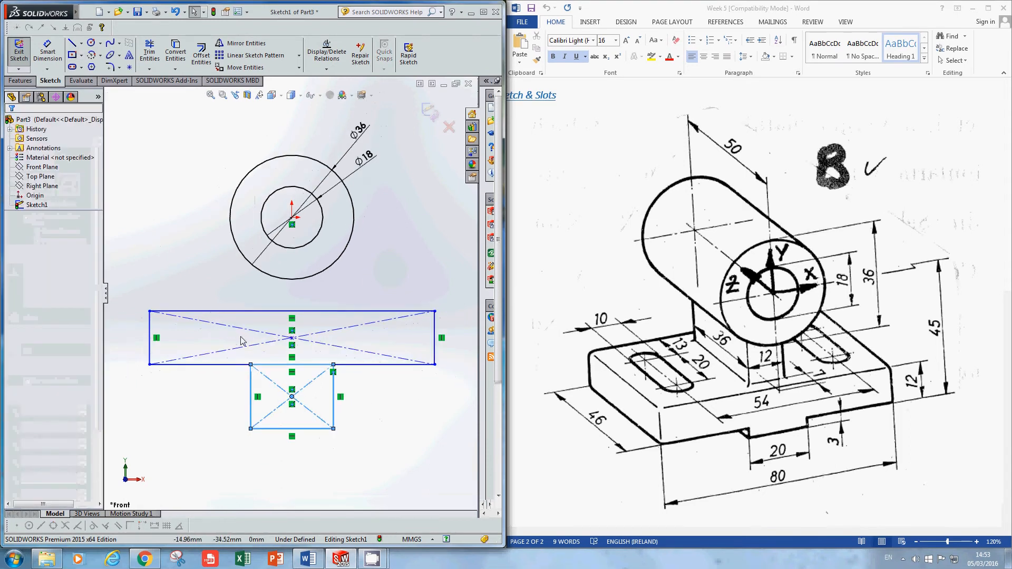
{"action": "scroll", "coordinate": [242, 340], "scroll_direction": "up", "scroll_amount": 1}
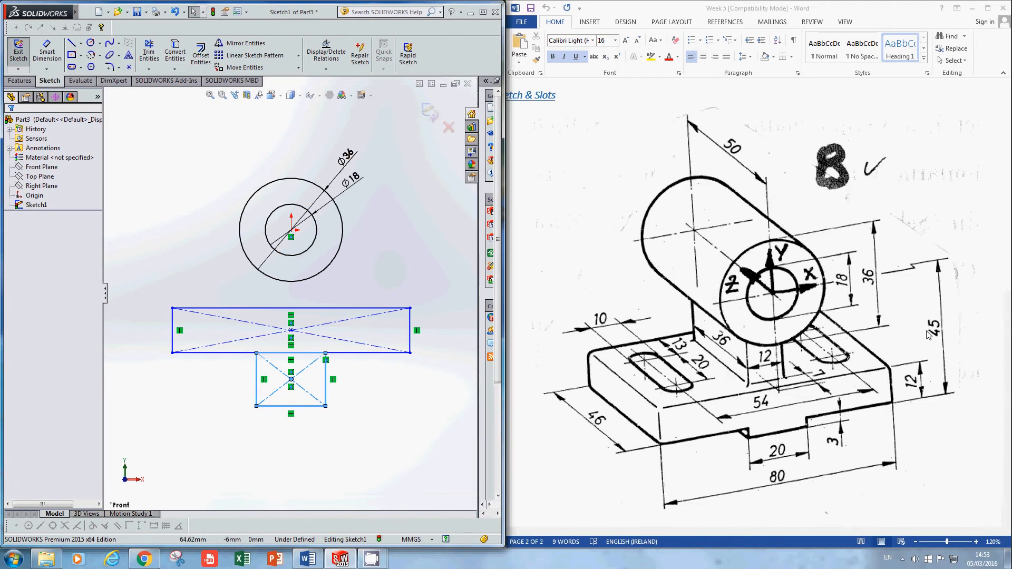
{"action": "right_click", "coordinate": [197, 244]}
{"action": "left_click", "coordinate": [264, 231]}
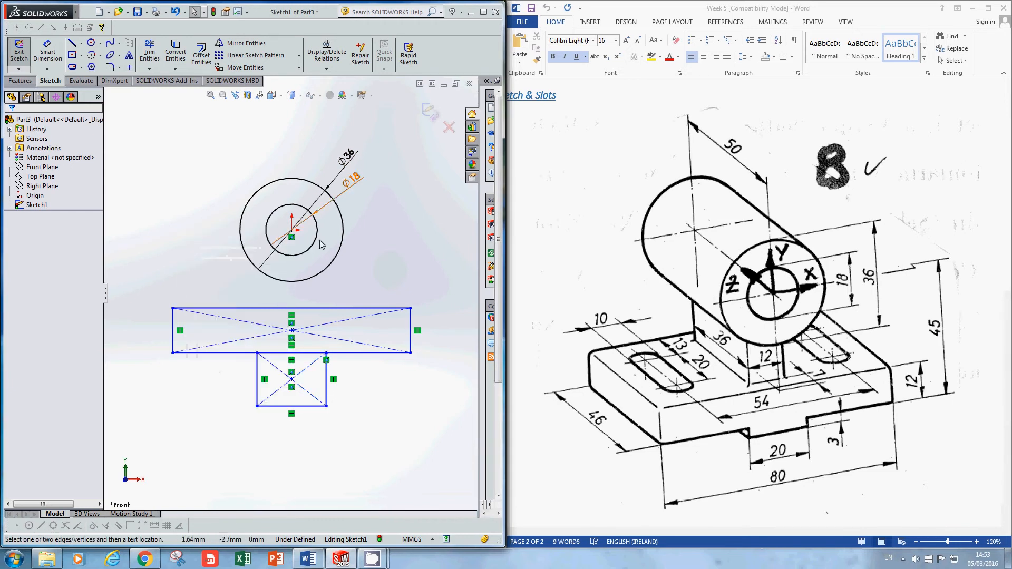
{"action": "left_click", "coordinate": [291, 231]}
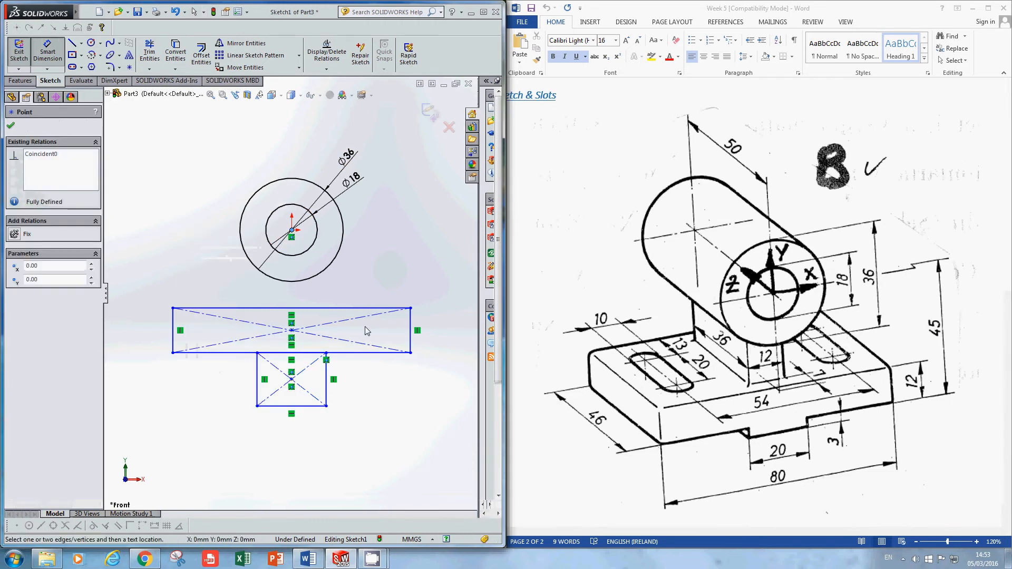
{"action": "left_click", "coordinate": [359, 353]}
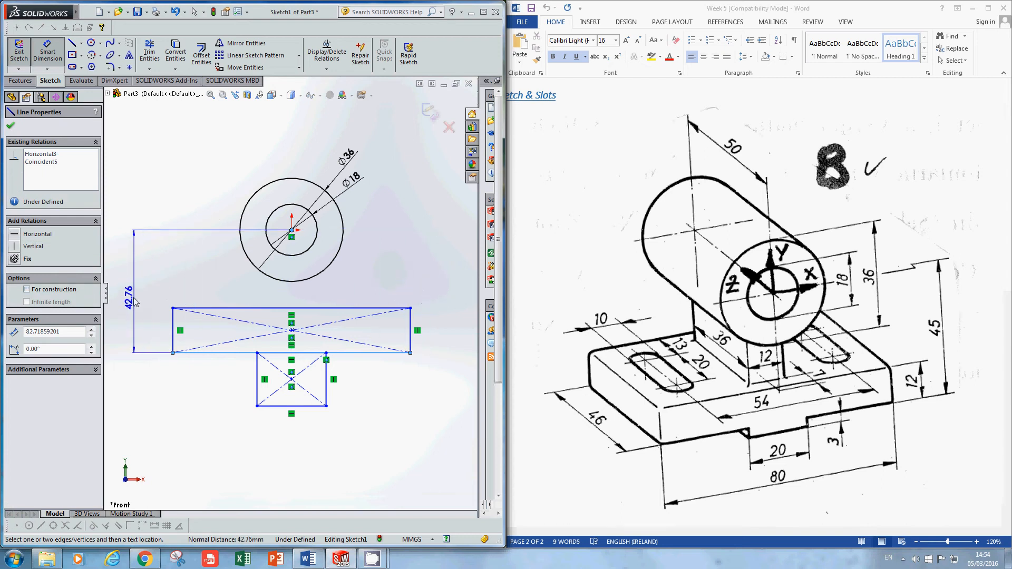
{"action": "left_click", "coordinate": [128, 297]}
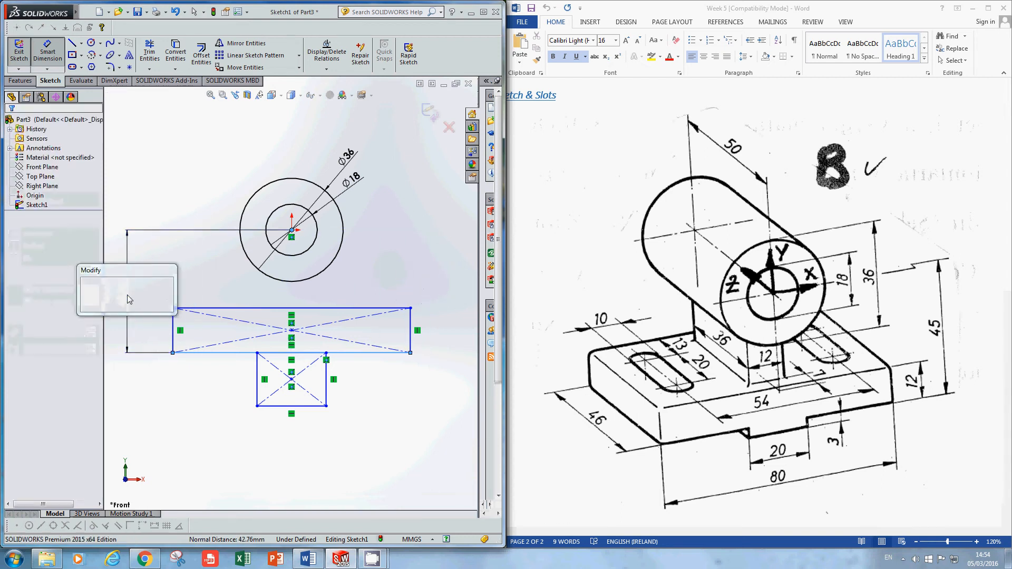
{"action": "type", "text": "45"}
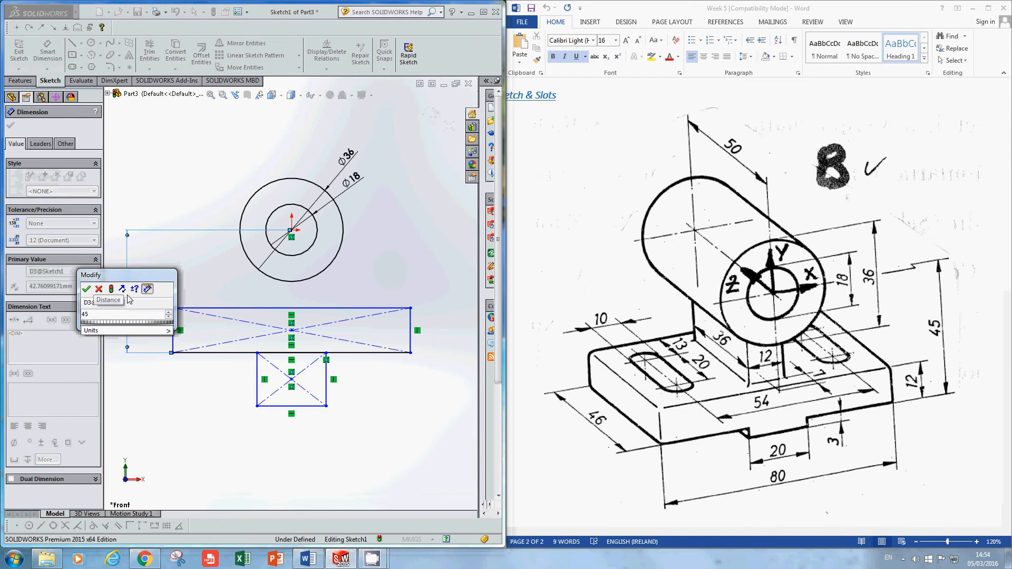
{"action": "key", "text": "Return"}
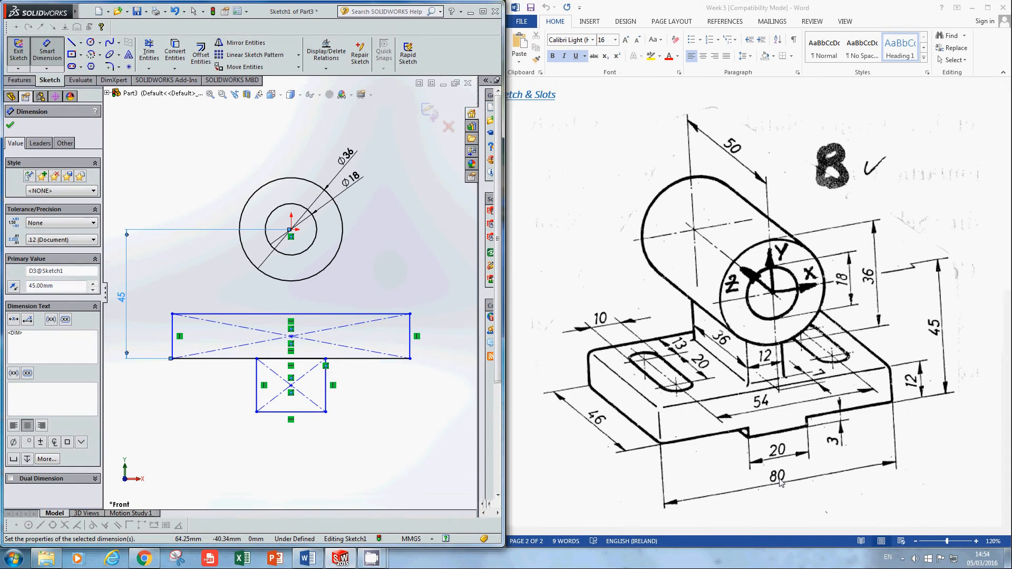
Step: Dimension the wide rectangle's width as 80 mm between its two vertical sides and finish dimensioning
{"action": "left_click", "coordinate": [173, 329]}
{"action": "left_click", "coordinate": [410, 329]}
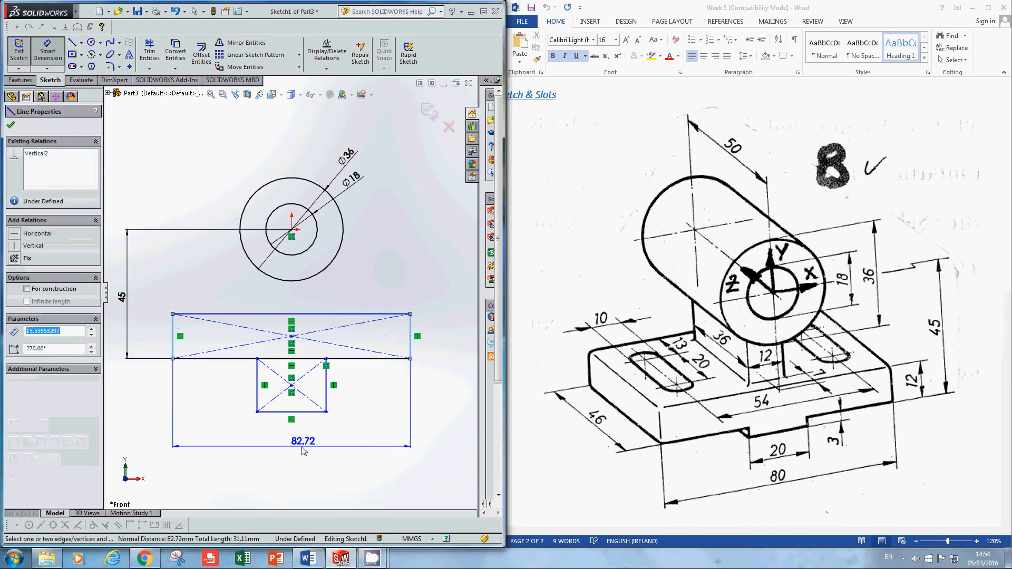
{"action": "left_click", "coordinate": [293, 453]}
{"action": "type", "text": "80"}
{"action": "key", "text": "Return"}
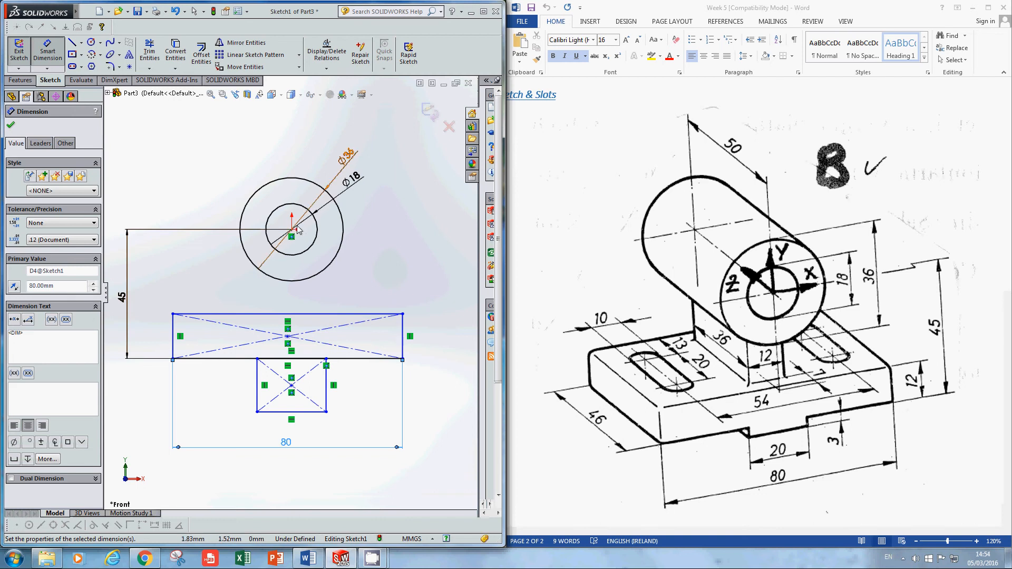
{"action": "left_click", "coordinate": [9, 127]}
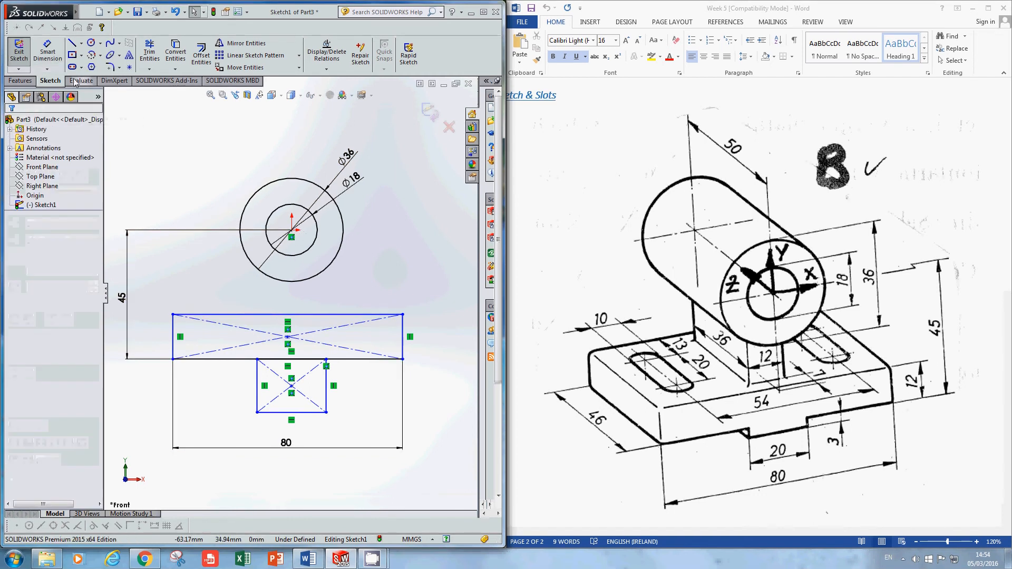
Step: Draw a vertical centerline from the origin down to the midpoint of the lower rectangle's bottom edge and end the line command
{"action": "left_click", "coordinate": [82, 44]}
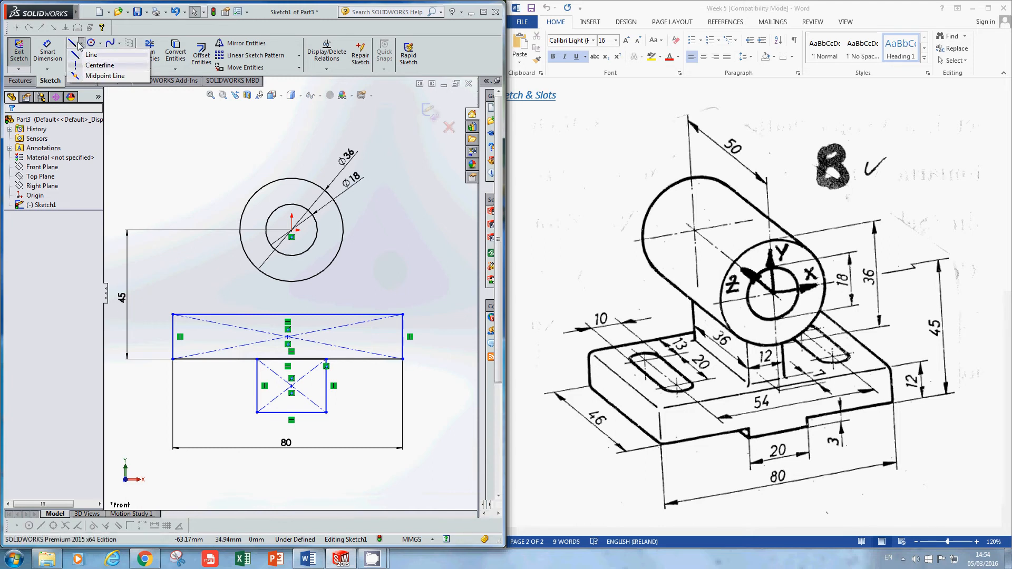
{"action": "left_click", "coordinate": [76, 67]}
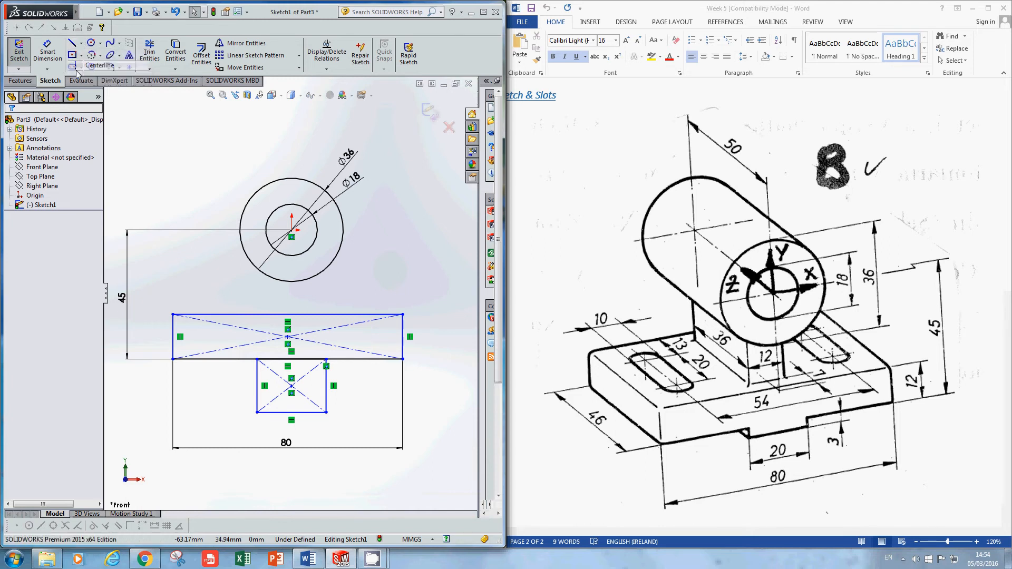
{"action": "left_click", "coordinate": [292, 232]}
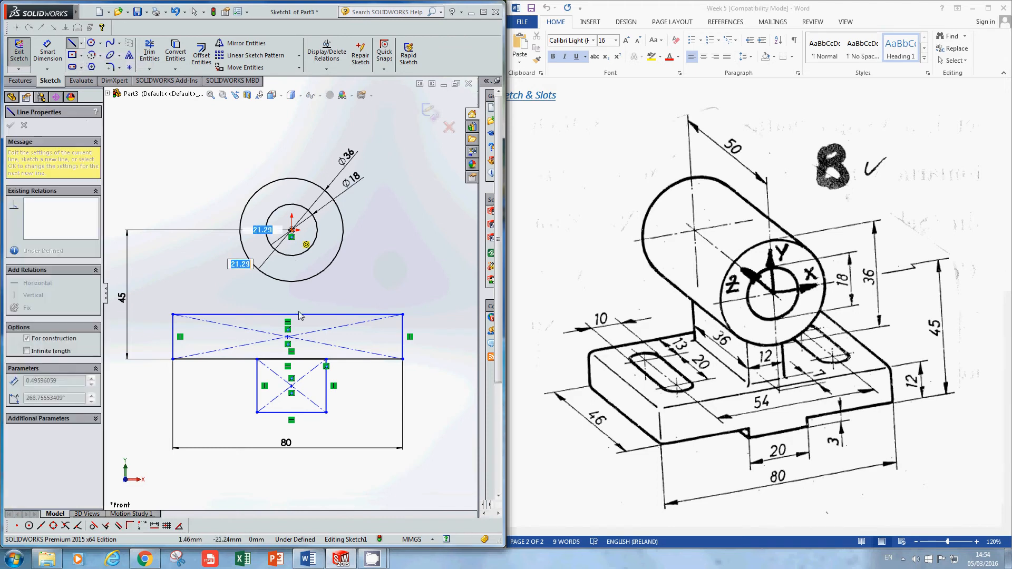
{"action": "left_click", "coordinate": [291, 412]}
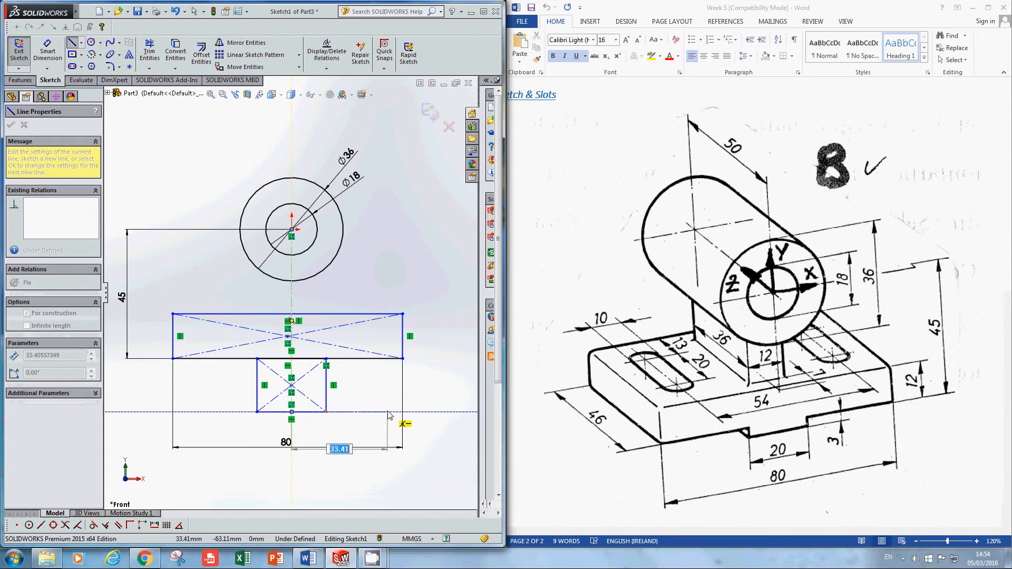
{"action": "right_click", "coordinate": [388, 413]}
{"action": "left_click", "coordinate": [417, 418]}
Step: Move the wide rectangle's centre point onto the vertical centerline so that it is coincident with it
{"action": "scroll", "coordinate": [284, 390], "scroll_direction": "down", "scroll_amount": 2}
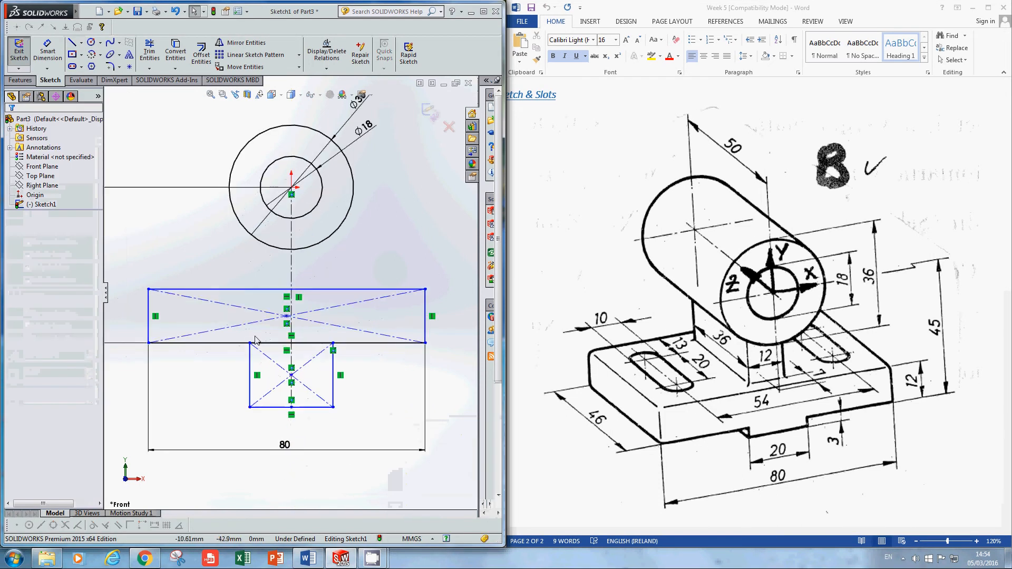
{"action": "scroll", "coordinate": [269, 356], "scroll_direction": "down", "scroll_amount": 2}
{"action": "scroll", "coordinate": [287, 382], "scroll_direction": "down", "scroll_amount": 2}
{"action": "scroll", "coordinate": [300, 390], "scroll_direction": "down", "scroll_amount": 1}
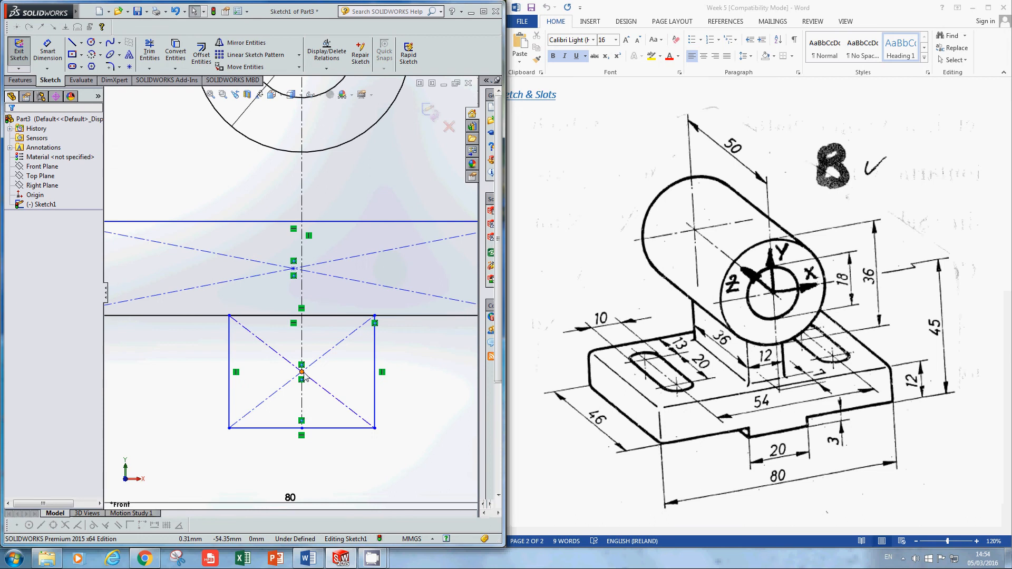
{"action": "left_click_drag", "start_coordinate": [305, 375], "coordinate": [343, 372]}
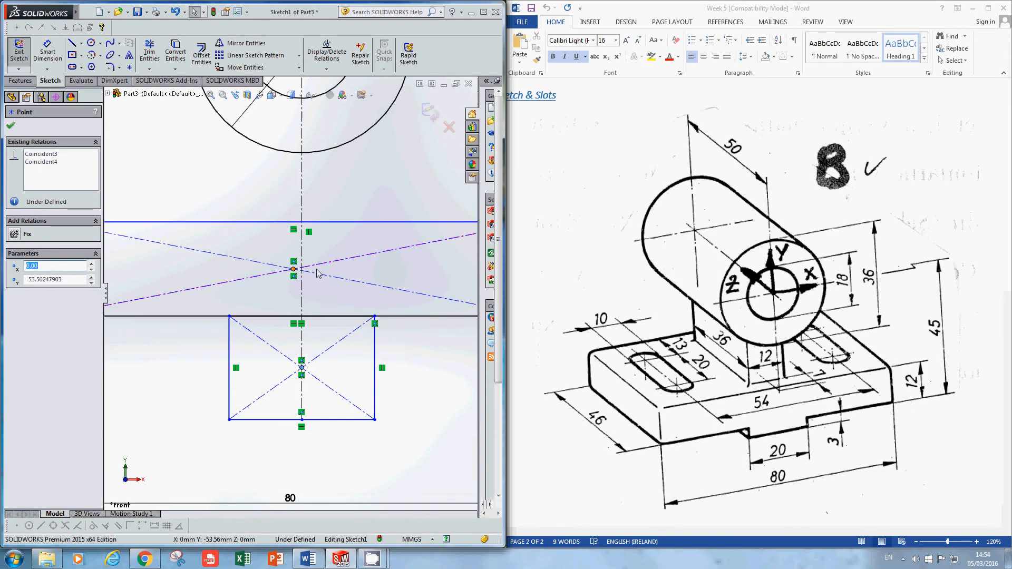
{"action": "scroll", "coordinate": [295, 275], "scroll_direction": "up", "scroll_amount": 1}
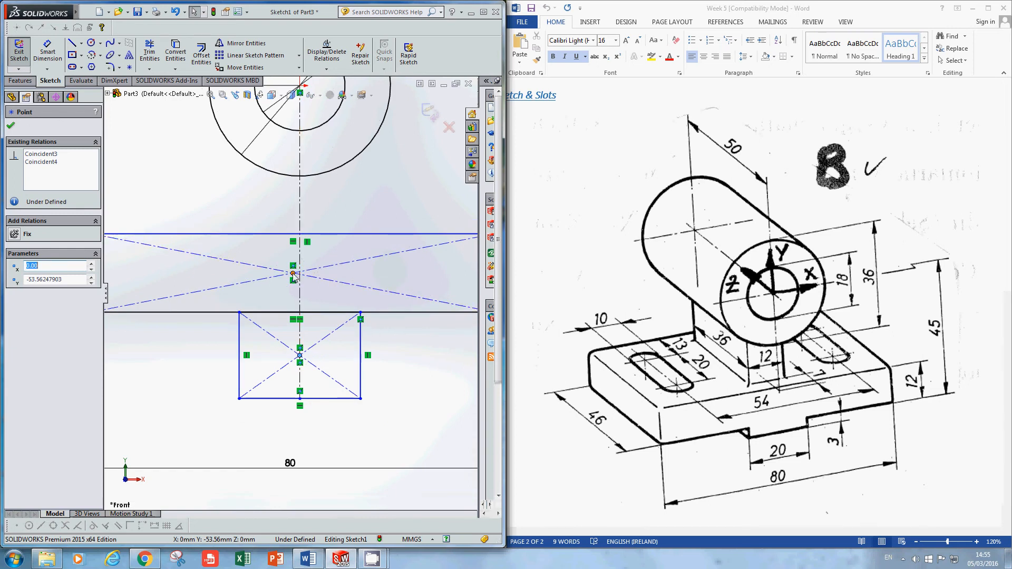
{"action": "mouse_move", "coordinate": [294, 275]}
{"action": "left_mouse_down"}
{"action": "mouse_move", "coordinate": [239, 274]}
{"action": "mouse_move", "coordinate": [300, 282]}
{"action": "left_mouse_up"}
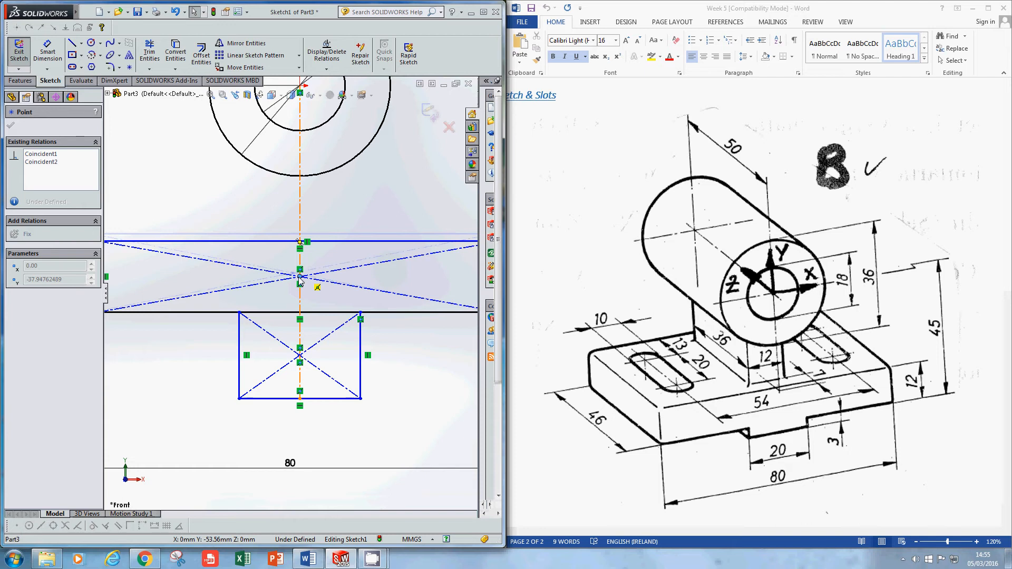
{"action": "left_click", "coordinate": [300, 278]}
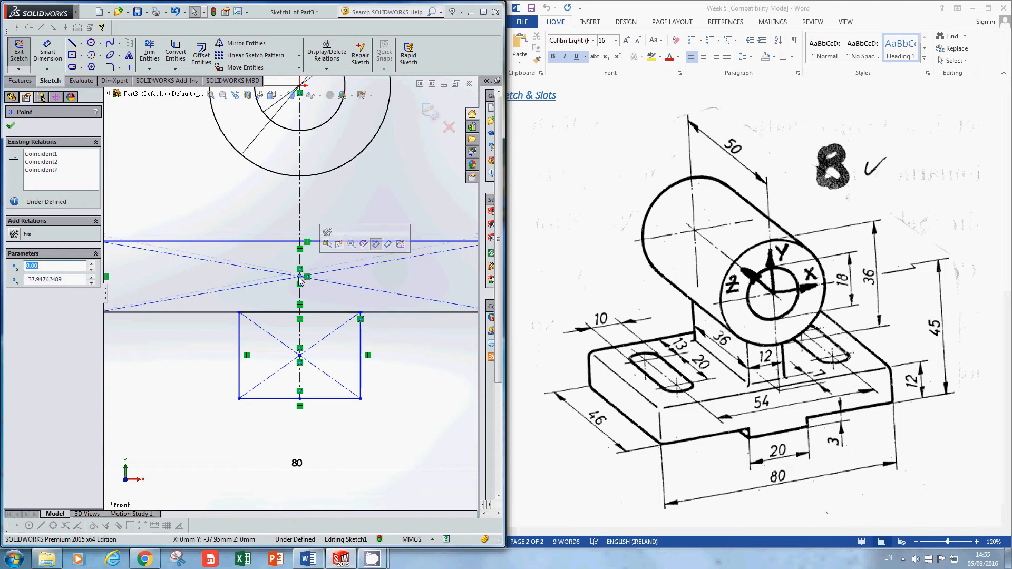
Step: Dimension the wide rectangle's height as 12 mm between its upper and lower edges
{"action": "scroll", "coordinate": [300, 280], "scroll_direction": "up", "scroll_amount": 1}
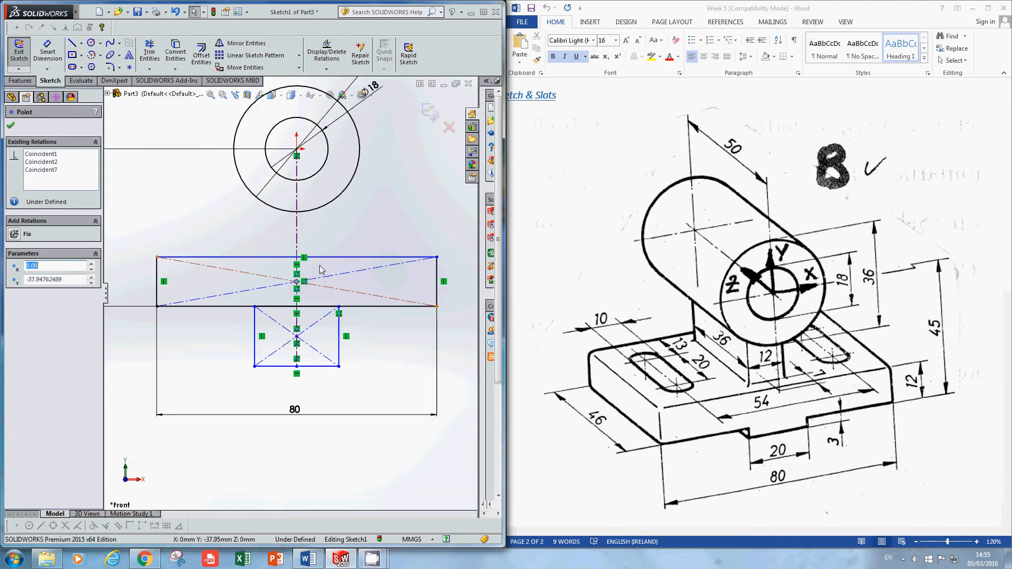
{"action": "scroll", "coordinate": [273, 336], "scroll_direction": "up", "scroll_amount": 1}
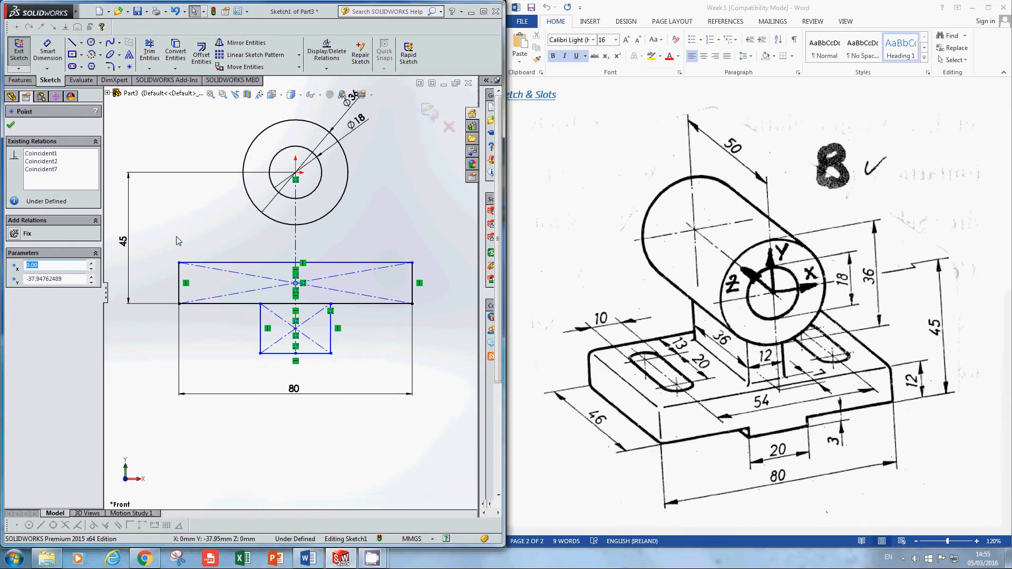
{"action": "right_click", "coordinate": [194, 229]}
{"action": "left_click", "coordinate": [258, 214]}
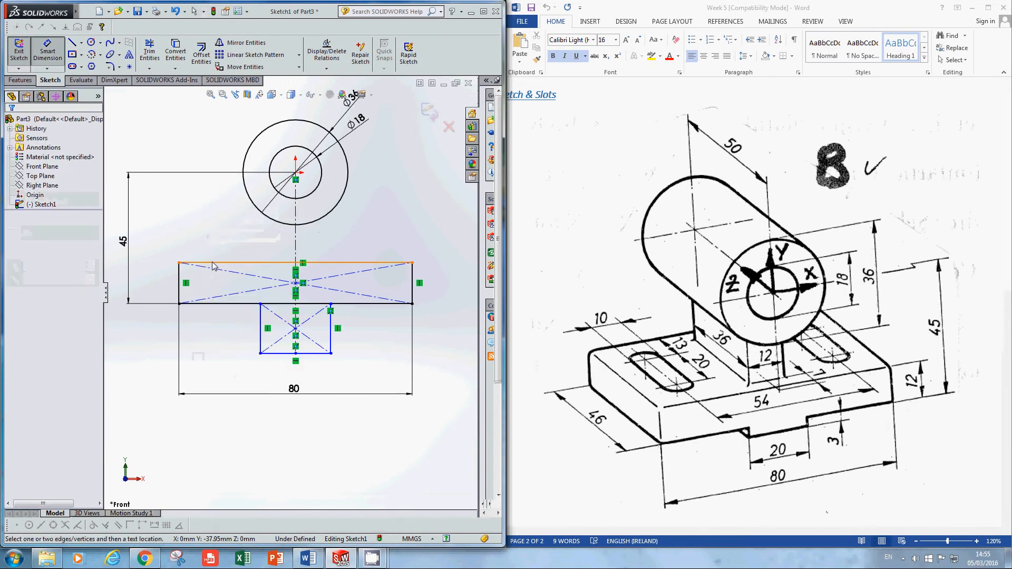
{"action": "left_click", "coordinate": [211, 263]}
{"action": "left_click", "coordinate": [213, 305]}
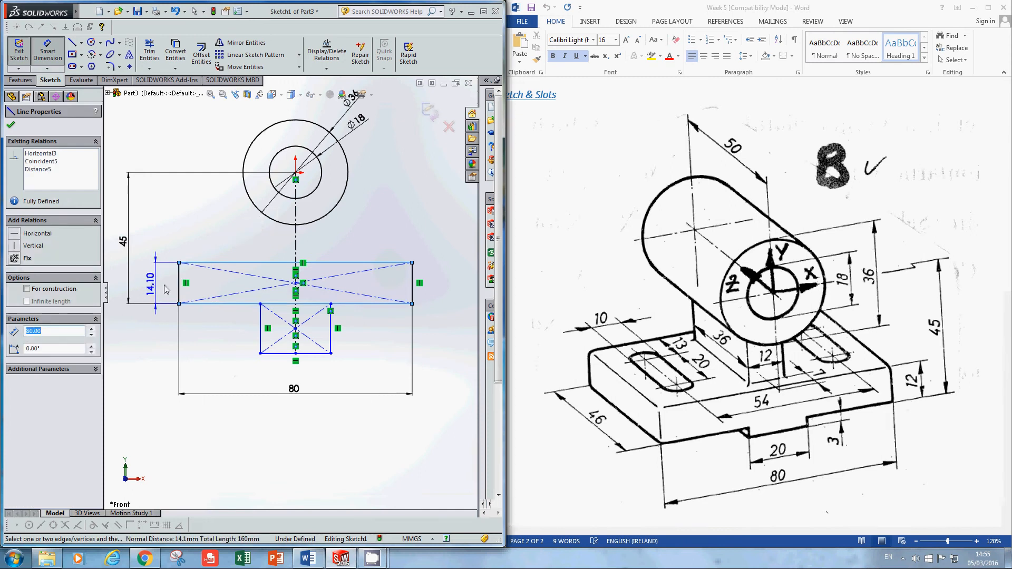
{"action": "left_click", "coordinate": [163, 290]}
{"action": "key", "text": "Return"}
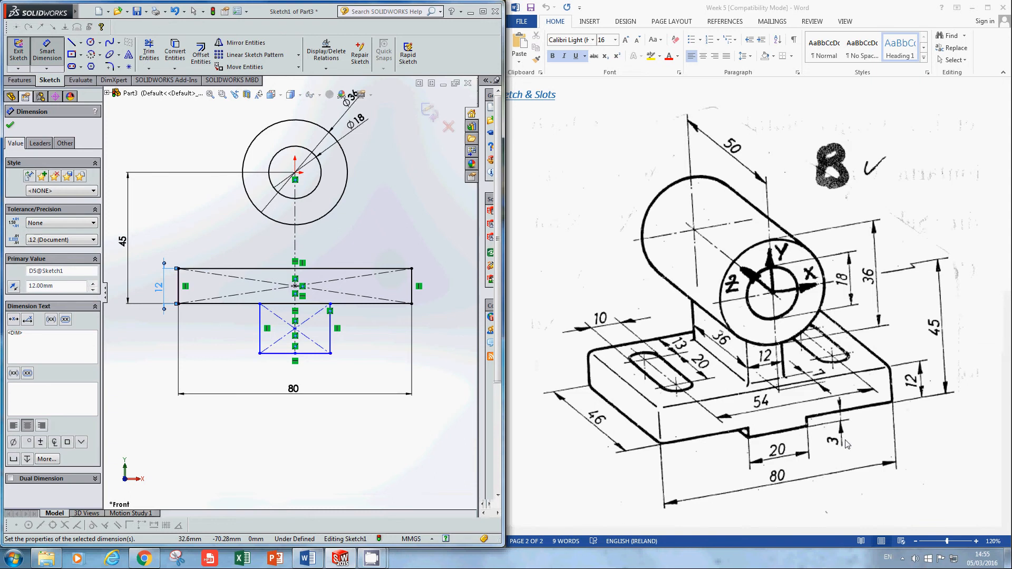
Step: Dimension the lower rectangle's width as 20 mm between its two vertical sides
{"action": "left_click", "coordinate": [260, 321]}
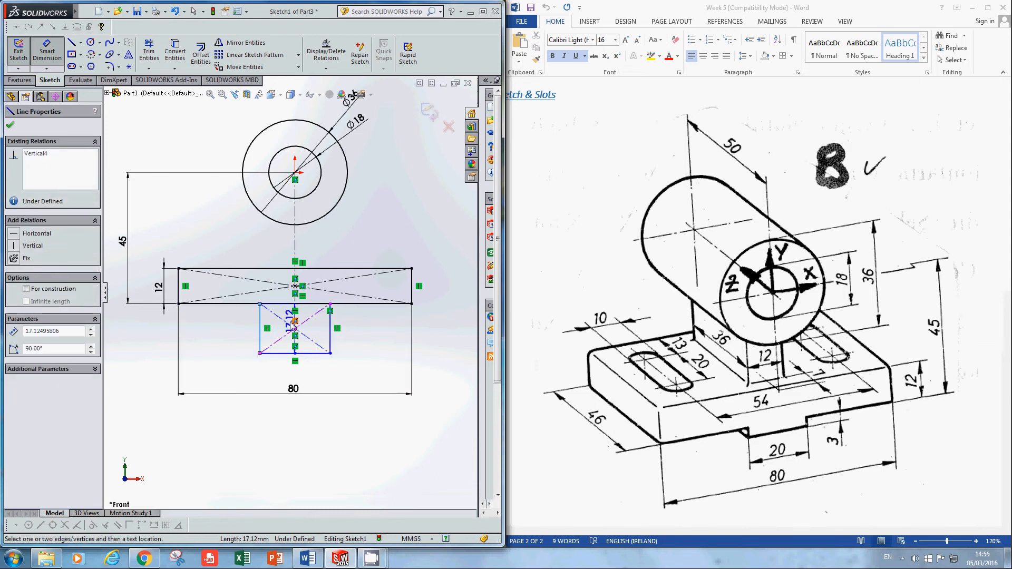
{"action": "key", "text": "Escape"}
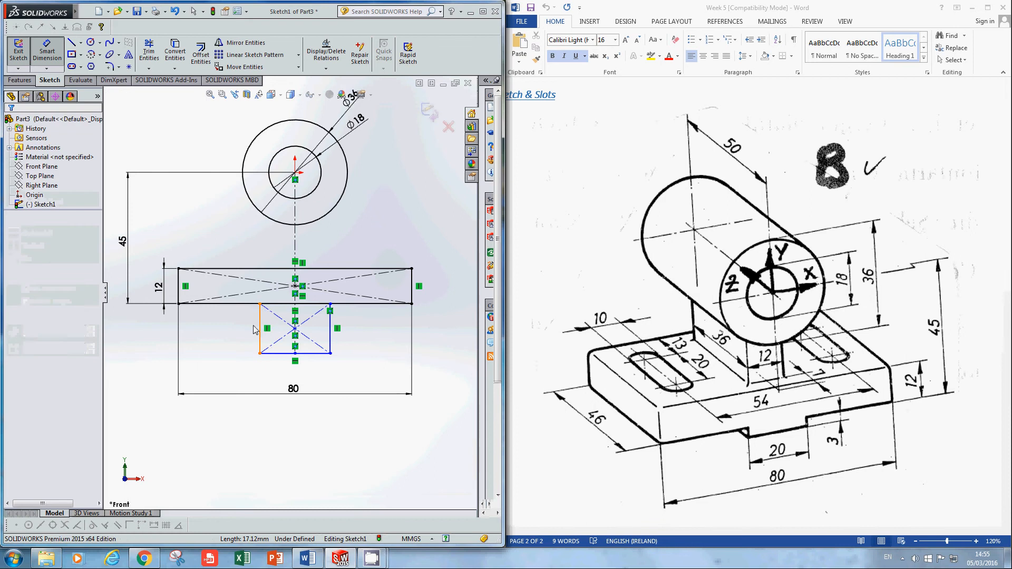
{"action": "left_click", "coordinate": [58, 55]}
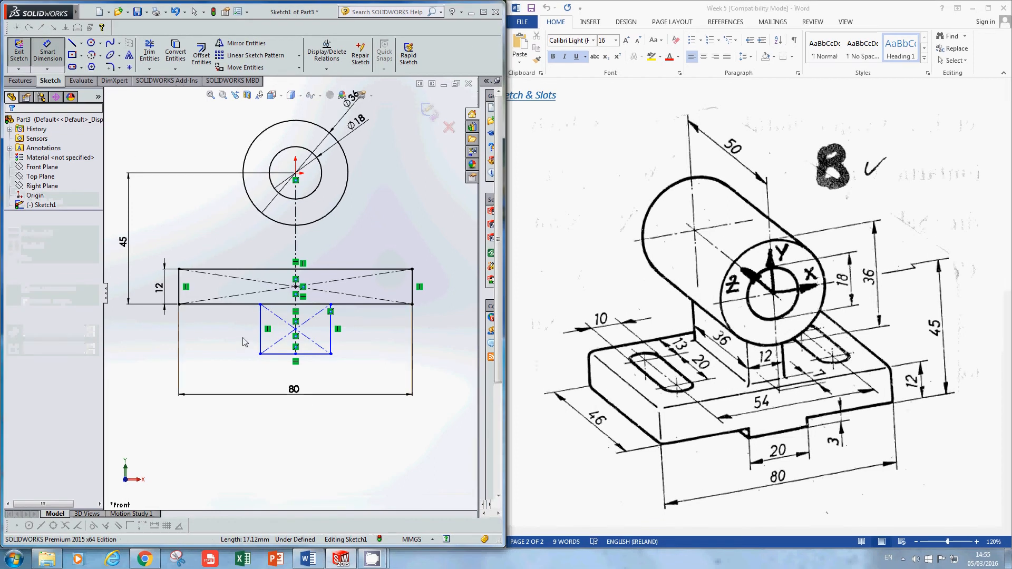
{"action": "left_click", "coordinate": [259, 325]}
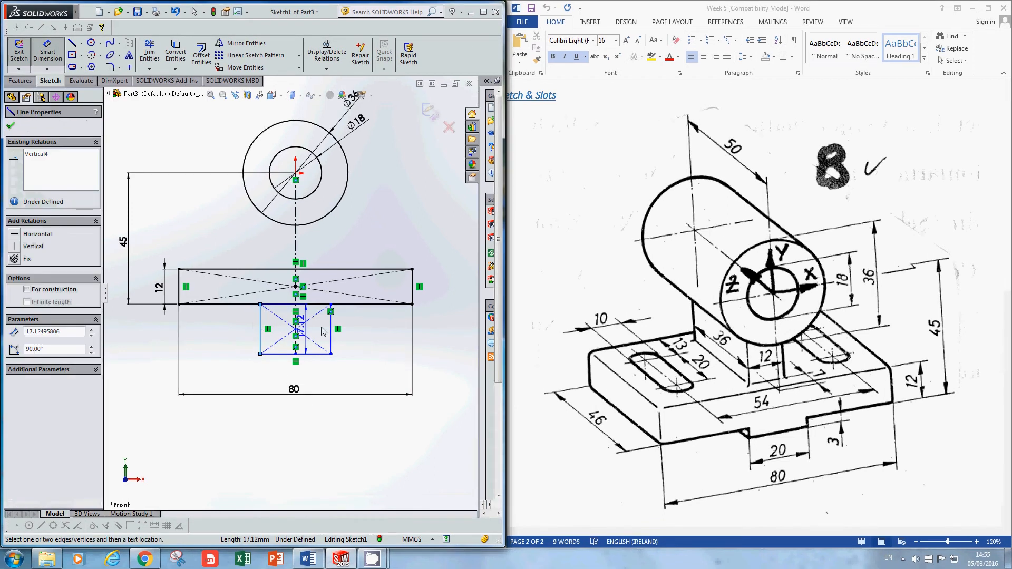
{"action": "left_click", "coordinate": [331, 330]}
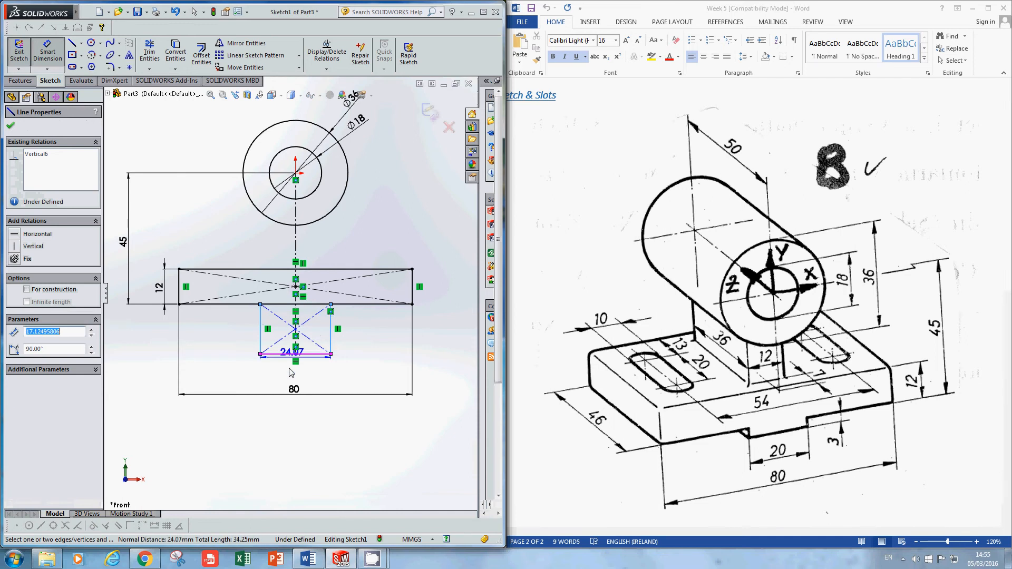
{"action": "left_click", "coordinate": [285, 376]}
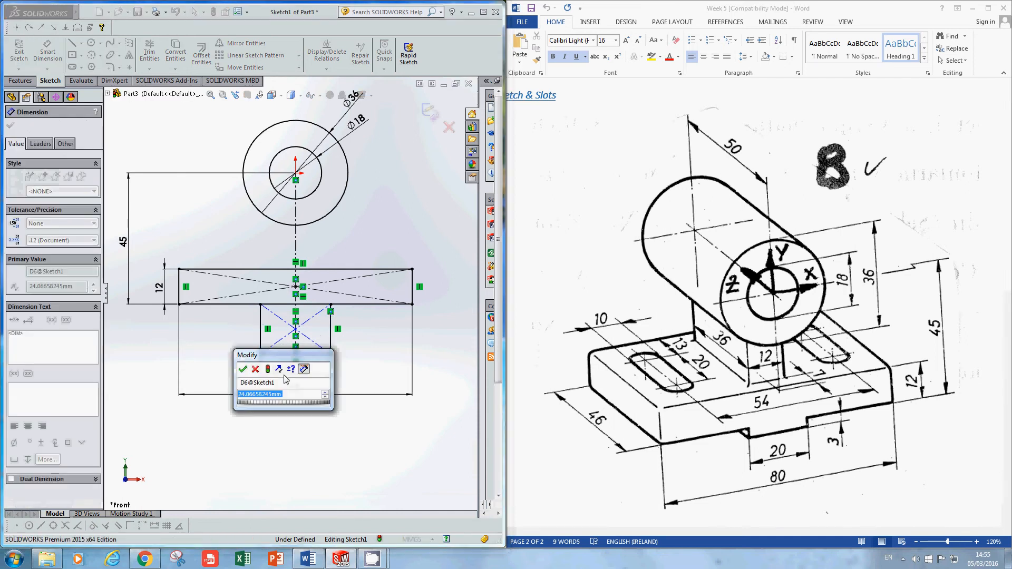
{"action": "type", "text": "20"}
{"action": "key", "text": "Return"}
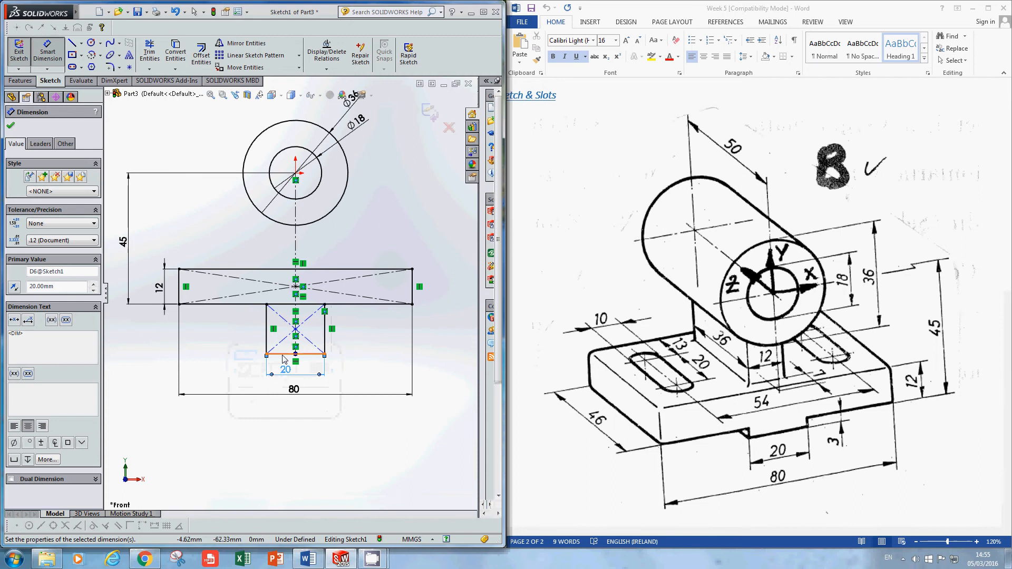
Step: Dimension the lower rectangle's height as 3 mm along its left vertical side
{"action": "scroll", "coordinate": [281, 339], "scroll_direction": "down", "scroll_amount": 2}
{"action": "scroll", "coordinate": [264, 320], "scroll_direction": "down", "scroll_amount": 2}
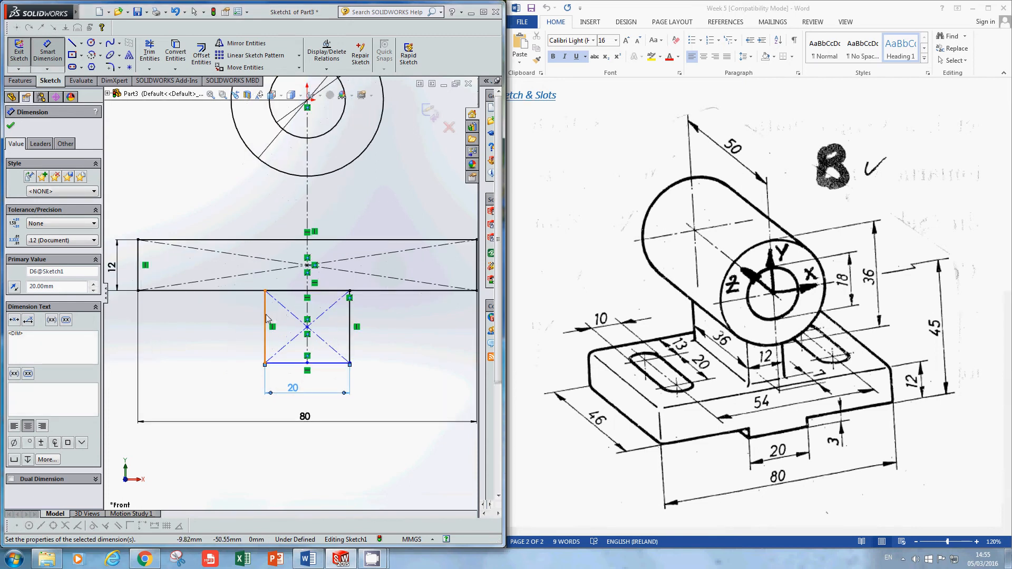
{"action": "left_click", "coordinate": [267, 318]}
{"action": "left_click", "coordinate": [233, 326]}
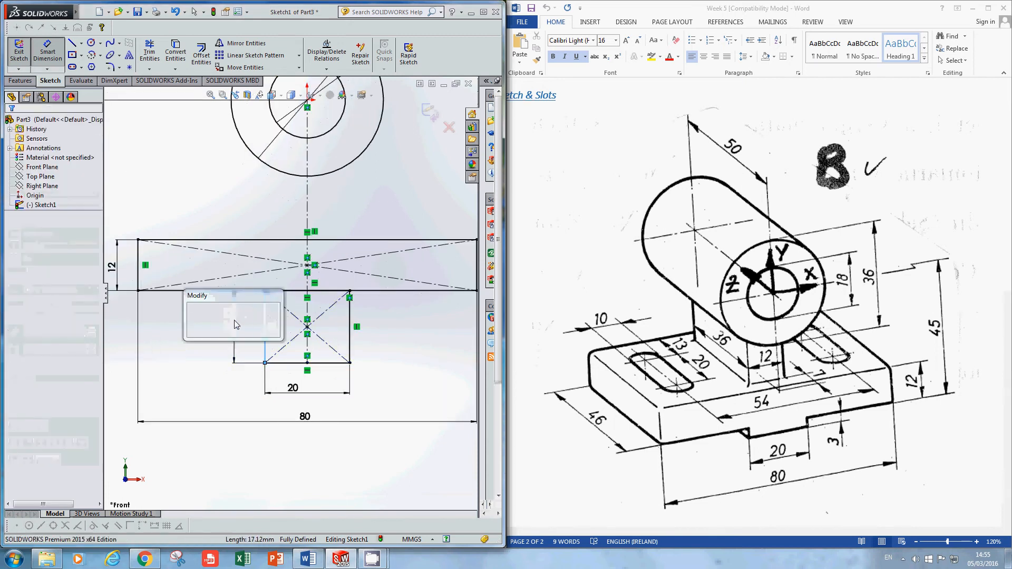
{"action": "type", "text": "3"}
{"action": "key", "text": "Return"}
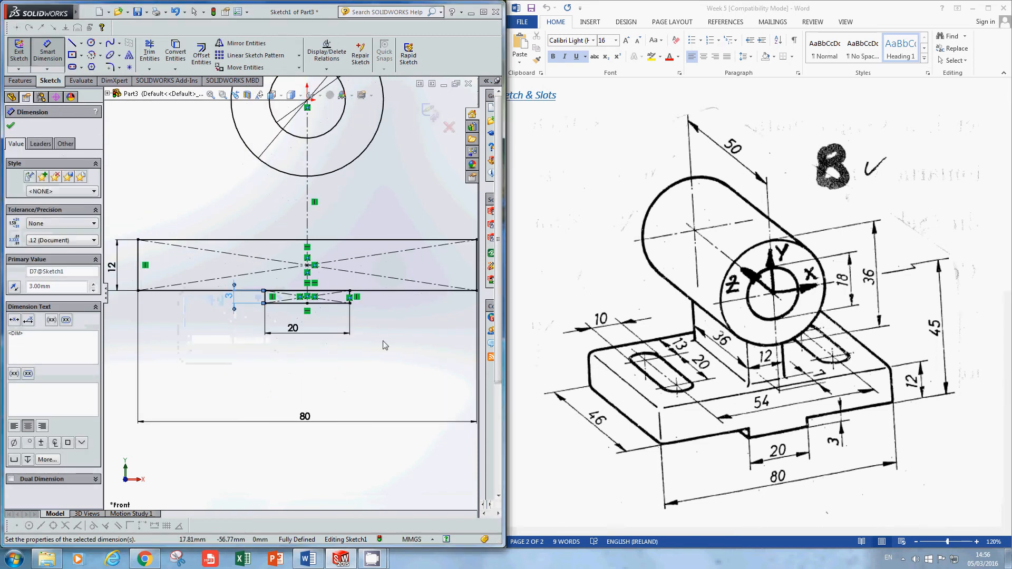
Step: Finish dimensioning and reposition the 80 mm and 20 mm width dimensions neatly just below the profile
{"action": "scroll", "coordinate": [299, 321], "scroll_direction": "up", "scroll_amount": 1}
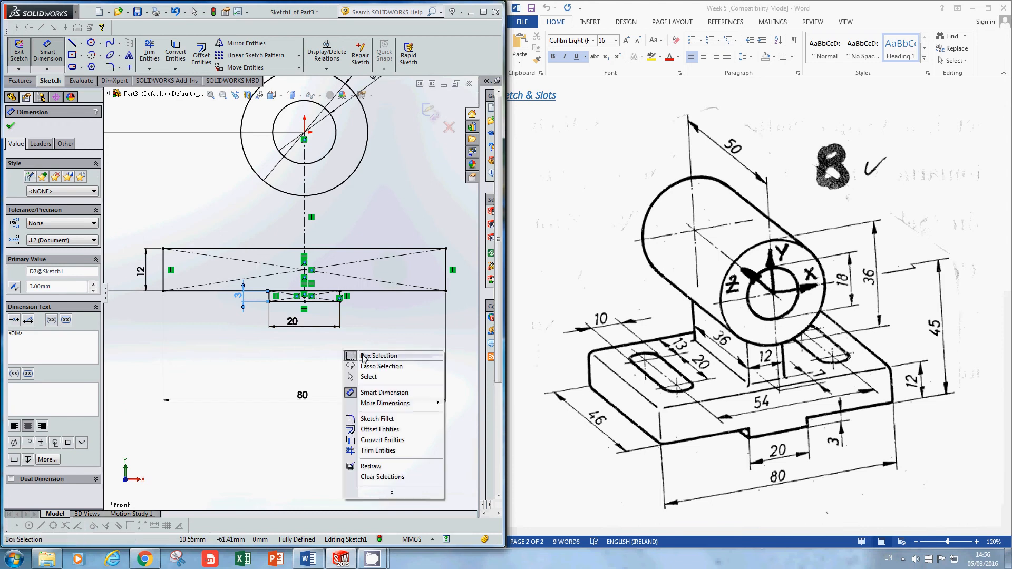
{"action": "right_click", "coordinate": [344, 351]}
{"action": "left_click", "coordinate": [368, 377]}
{"action": "left_click_drag", "start_coordinate": [302, 395], "coordinate": [306, 343]}
{"action": "scroll", "coordinate": [289, 305], "scroll_direction": "up", "scroll_amount": 1}
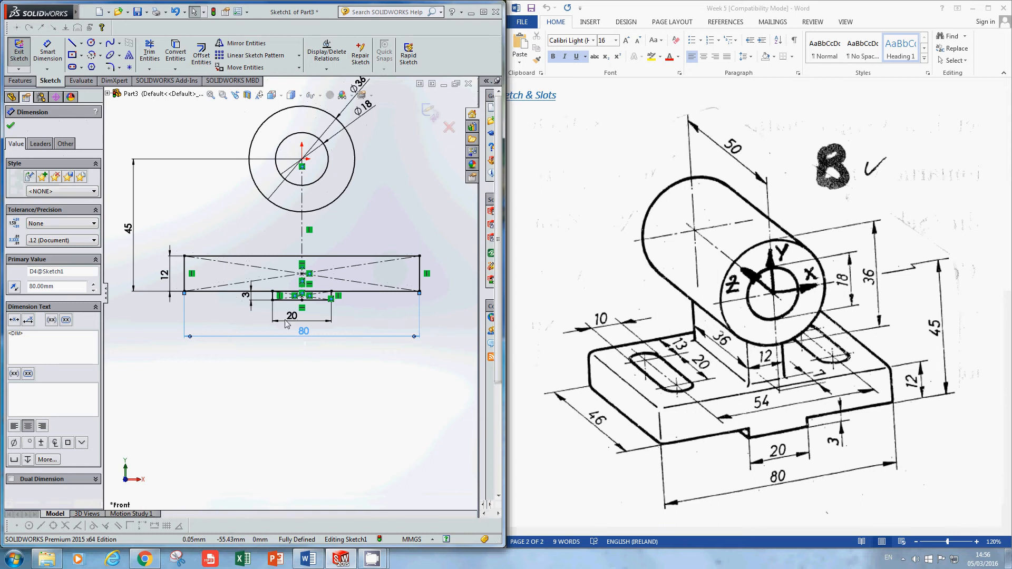
{"action": "left_click", "coordinate": [295, 321]}
{"action": "left_click_drag", "start_coordinate": [297, 322], "coordinate": [298, 324]}
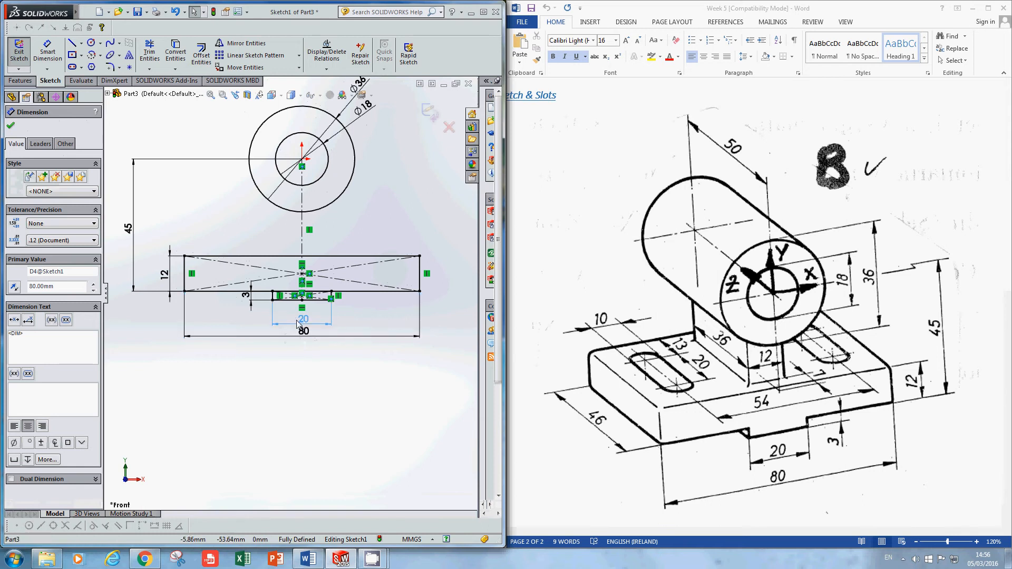
Step: Examine the overlap between the small lower rectangle's upper edge and the wide rectangle's lower edge
{"action": "scroll", "coordinate": [296, 324], "scroll_direction": "down", "scroll_amount": 1}
{"action": "scroll", "coordinate": [293, 296], "scroll_direction": "up", "scroll_amount": 2}
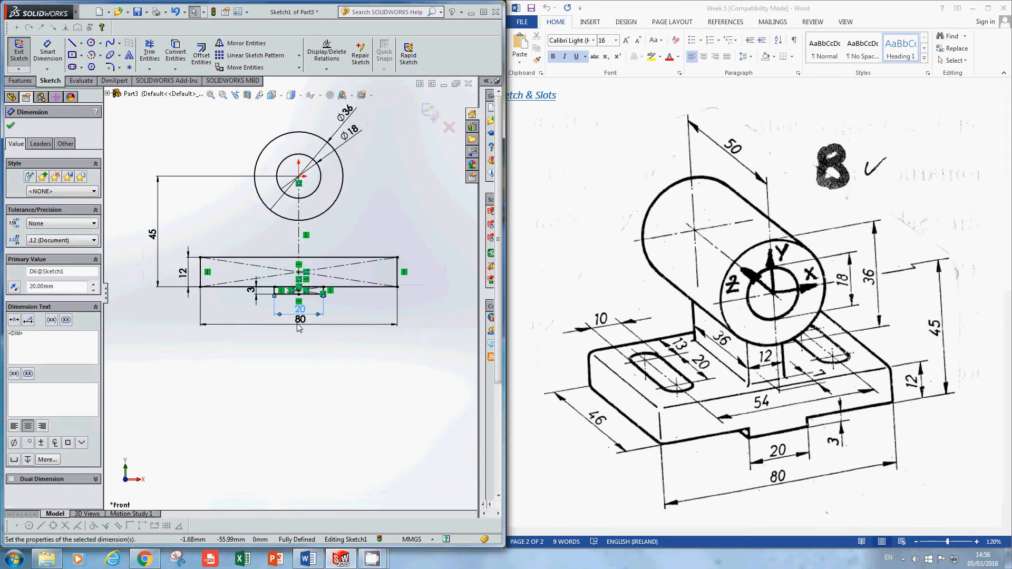
{"action": "scroll", "coordinate": [197, 279], "scroll_direction": "down", "scroll_amount": 1}
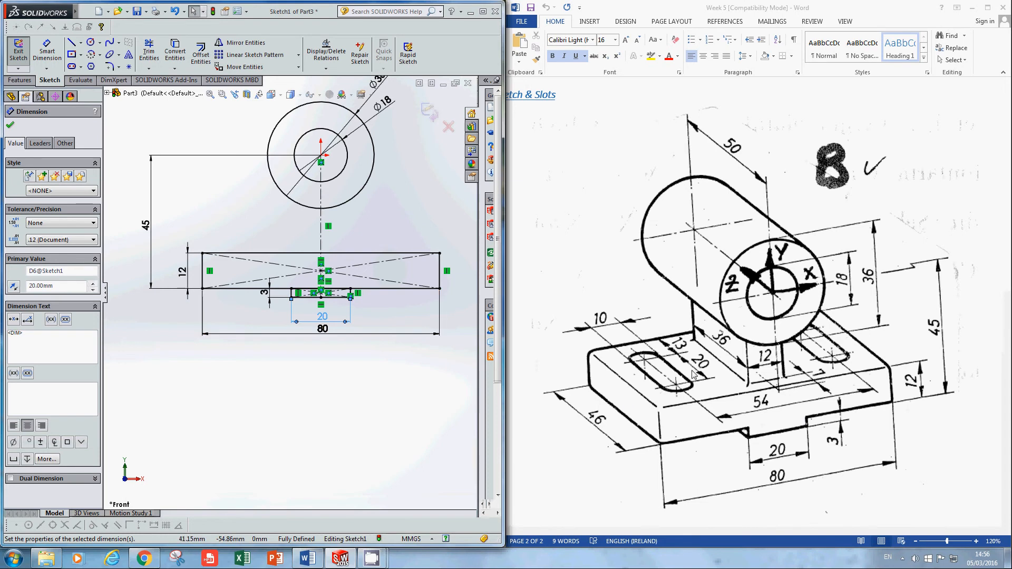
{"action": "scroll", "coordinate": [293, 285], "scroll_direction": "down", "scroll_amount": 3}
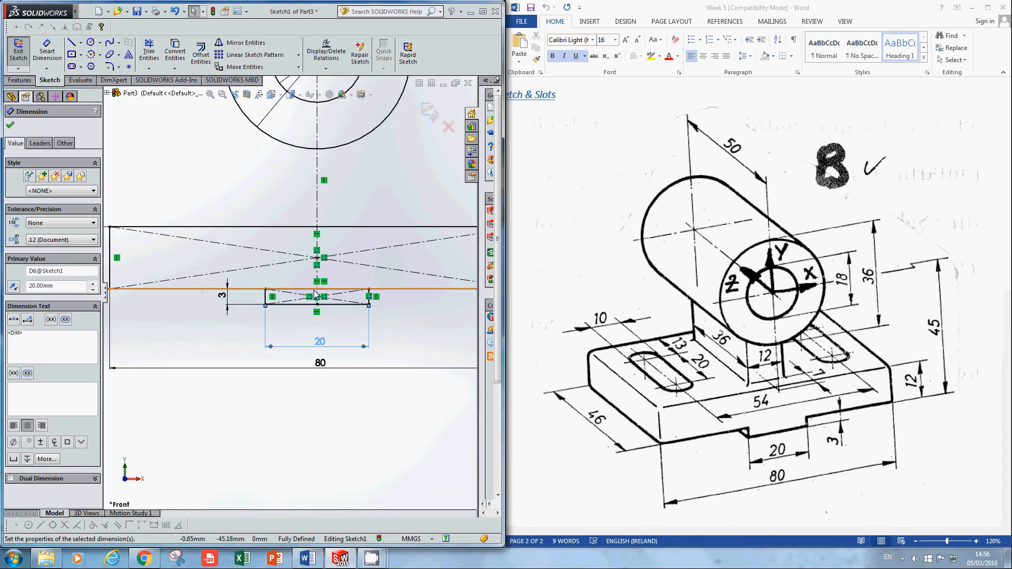
{"action": "scroll", "coordinate": [305, 294], "scroll_direction": "down", "scroll_amount": 3}
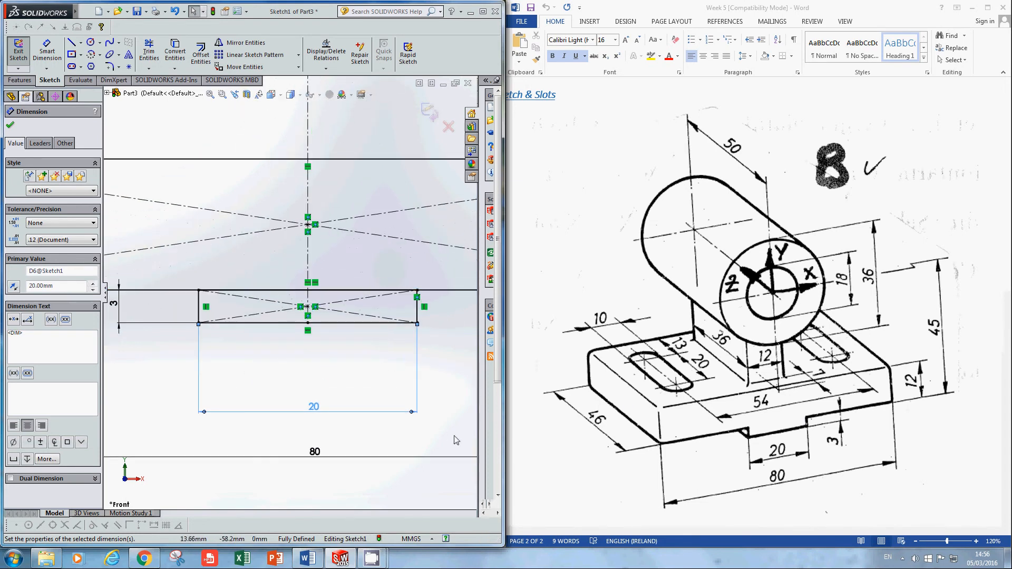
{"action": "scroll", "coordinate": [306, 301], "scroll_direction": "up", "scroll_amount": 6}
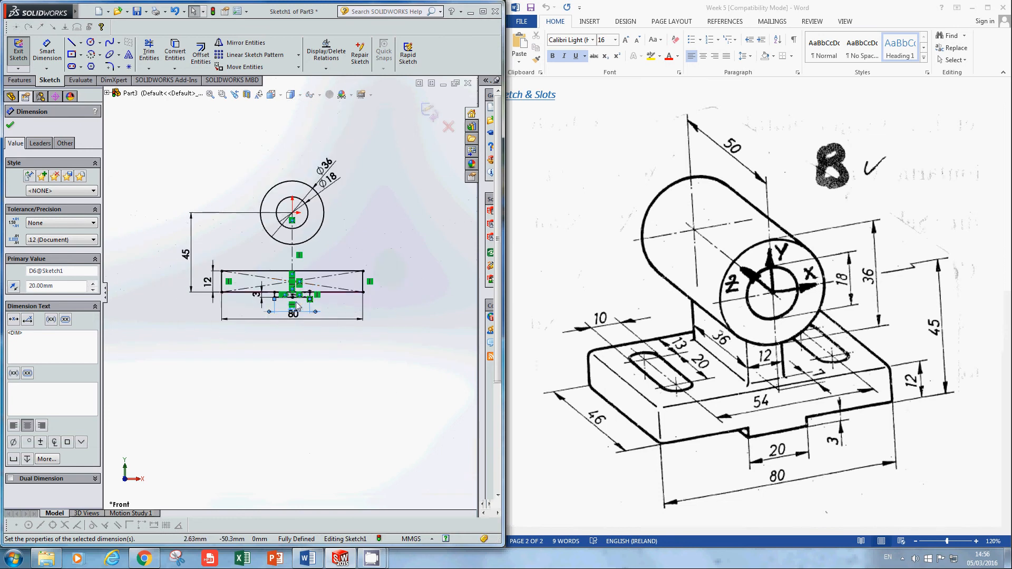
{"action": "scroll", "coordinate": [292, 301], "scroll_direction": "down", "scroll_amount": 8}
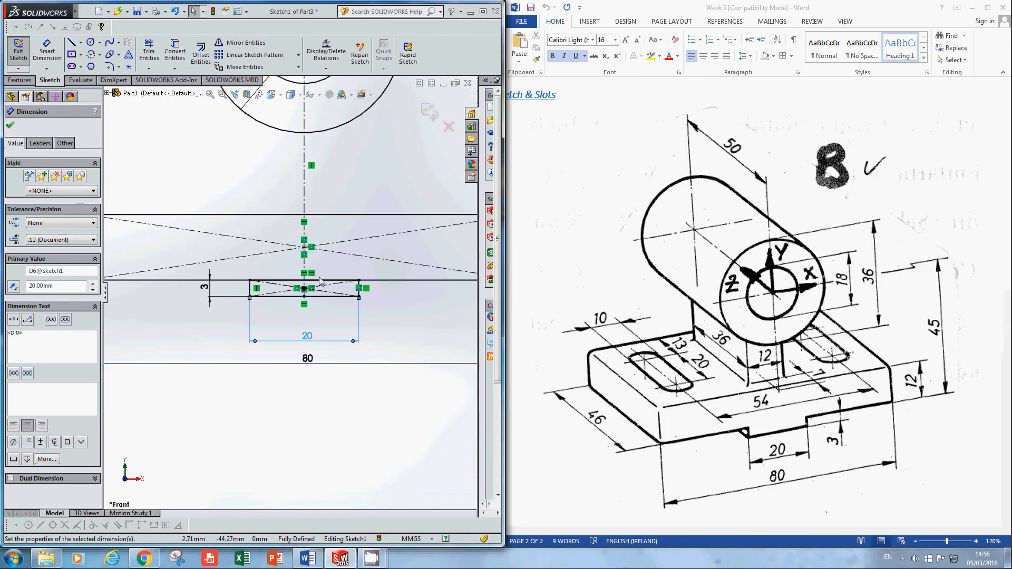
{"action": "scroll", "coordinate": [471, 290], "scroll_direction": "down", "scroll_amount": 1}
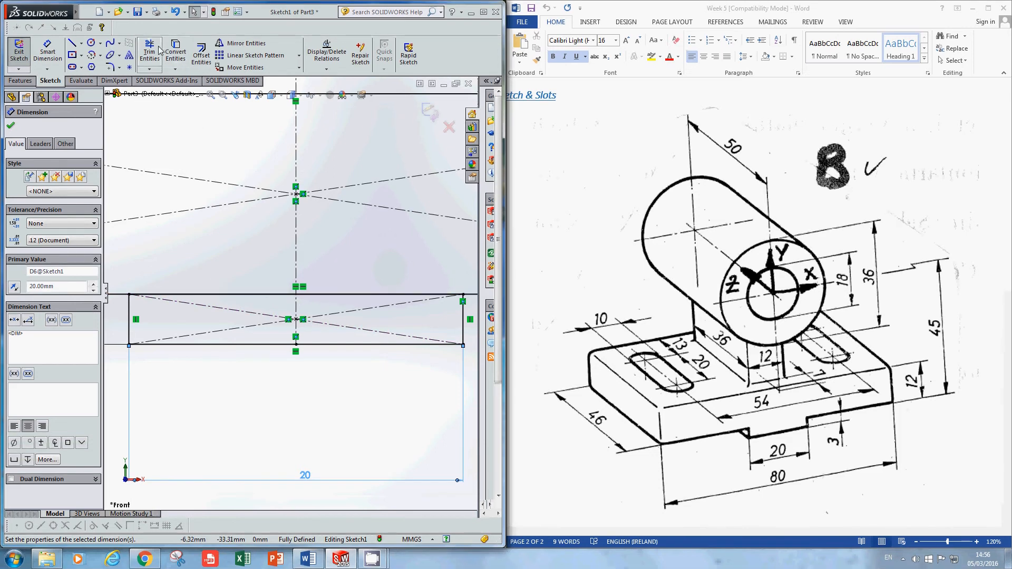
Step: Power-trim the overlapping edge segments between the base plate and the lower 20 mm key to open up a single profile
{"action": "left_click", "coordinate": [152, 59]}
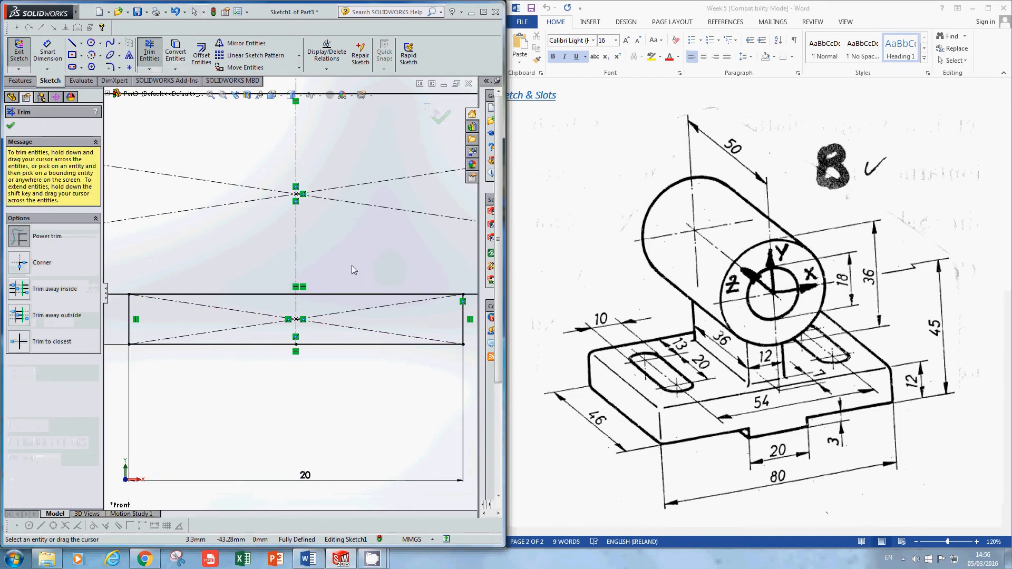
{"action": "left_click_drag", "start_coordinate": [347, 230], "coordinate": [378, 244]}
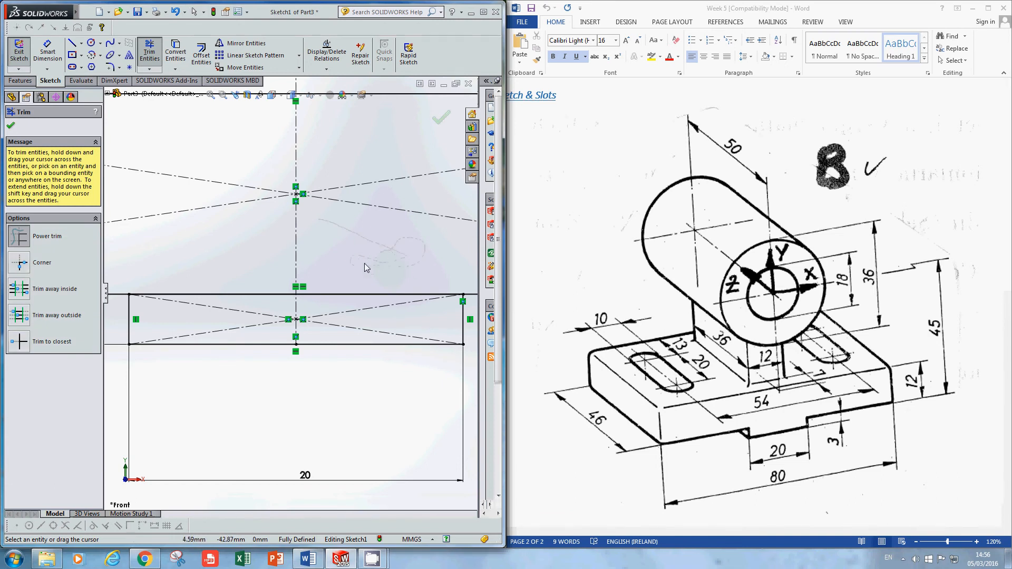
{"action": "left_click_drag", "start_coordinate": [301, 254], "coordinate": [389, 290]}
{"action": "left_click_drag", "start_coordinate": [352, 283], "coordinate": [328, 301]}
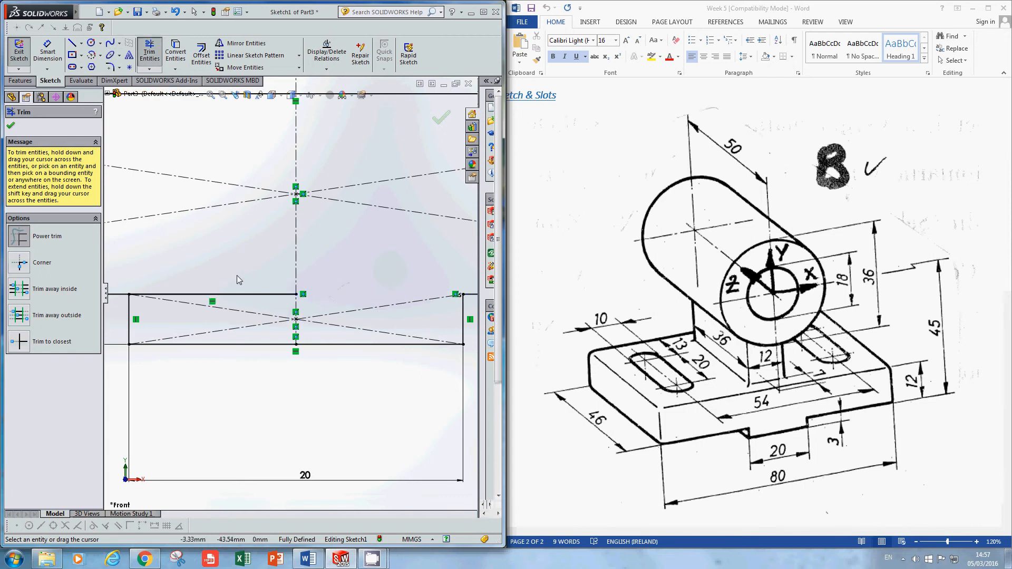
{"action": "left_click_drag", "start_coordinate": [238, 282], "coordinate": [262, 302]}
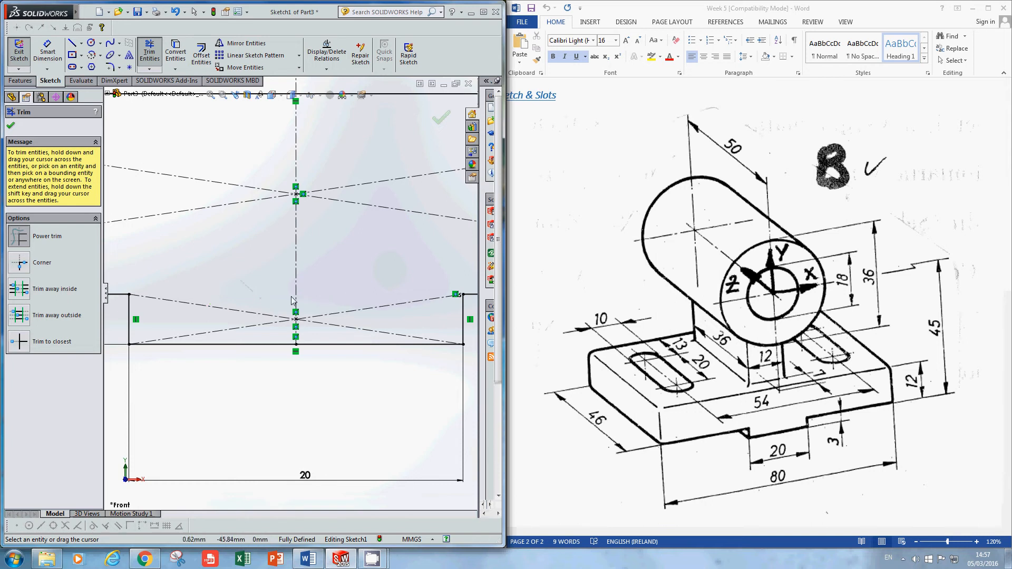
{"action": "scroll", "coordinate": [290, 331], "scroll_direction": "up", "scroll_amount": 3}
{"action": "scroll", "coordinate": [329, 287], "scroll_direction": "down", "scroll_amount": 3}
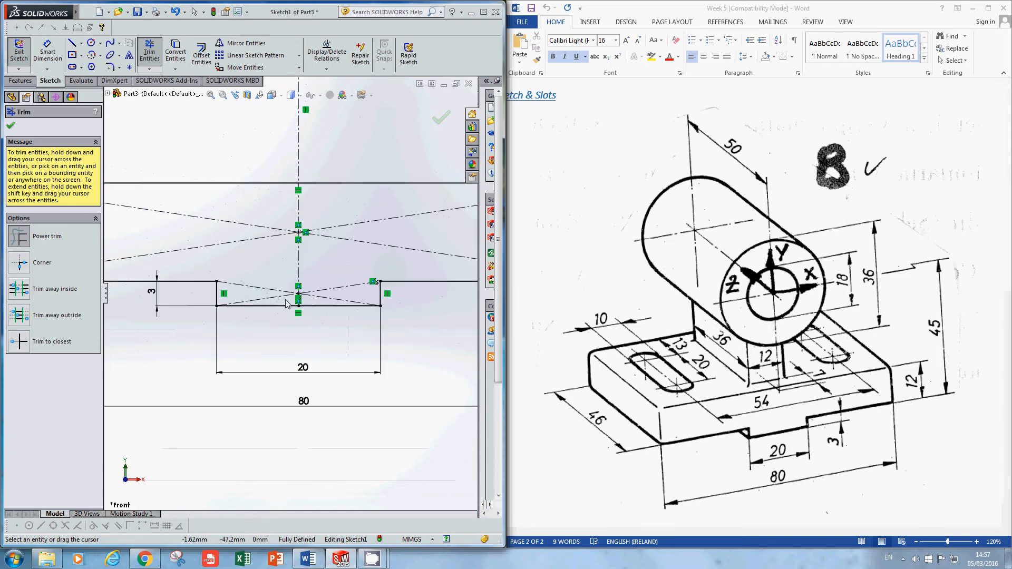
{"action": "scroll", "coordinate": [274, 253], "scroll_direction": "up", "scroll_amount": 2}
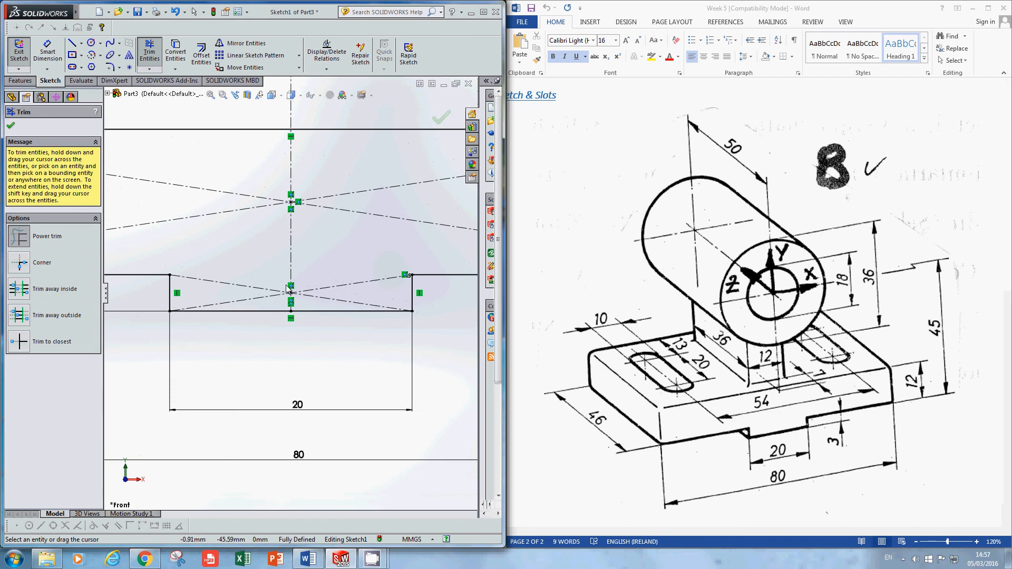
{"action": "scroll", "coordinate": [281, 301], "scroll_direction": "up", "scroll_amount": 3}
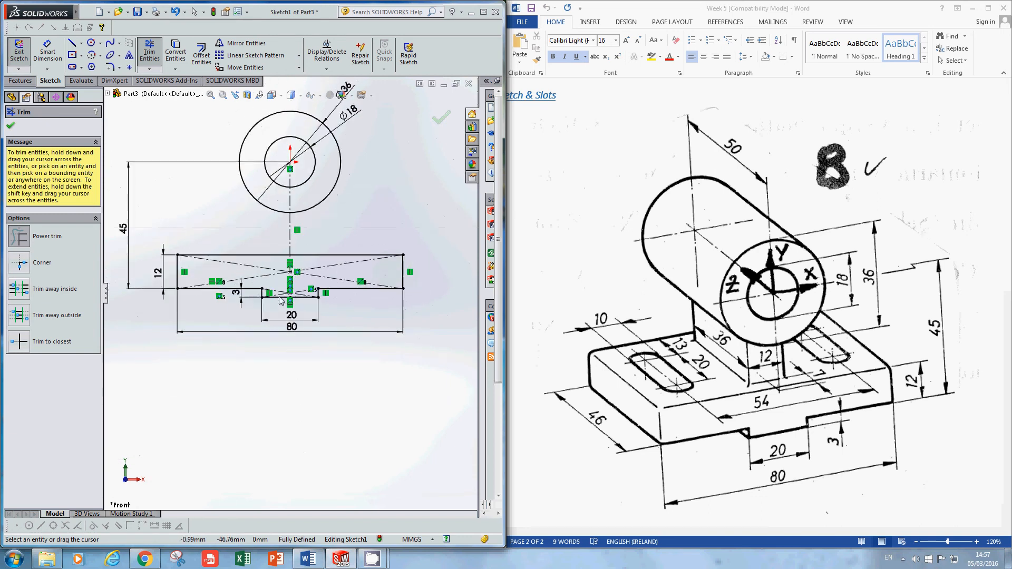
{"action": "scroll", "coordinate": [253, 261], "scroll_direction": "down", "scroll_amount": 1}
{"action": "scroll", "coordinate": [292, 240], "scroll_direction": "down", "scroll_amount": 4}
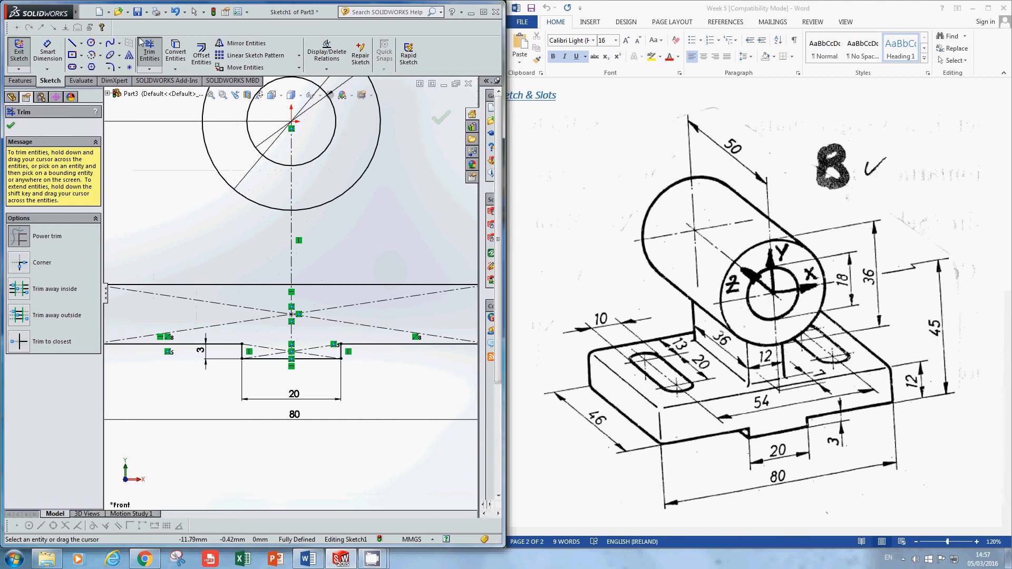
{"action": "left_click", "coordinate": [10, 127]}
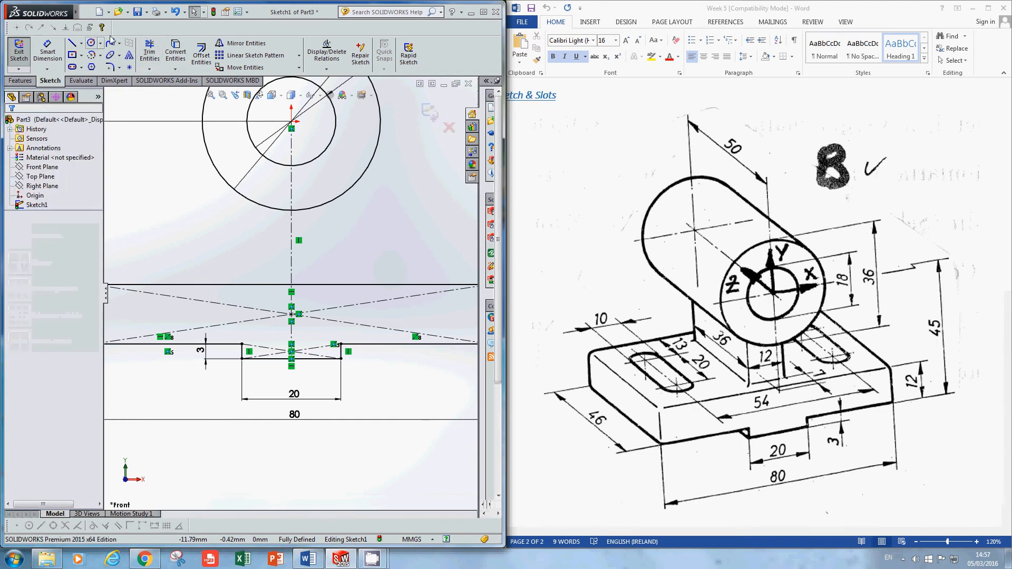
Step: Sketch a slanted line about 28.4 mm long from the outer circle's lower left to the base plate's upper edge, left of the centreline
{"action": "left_click", "coordinate": [72, 43]}
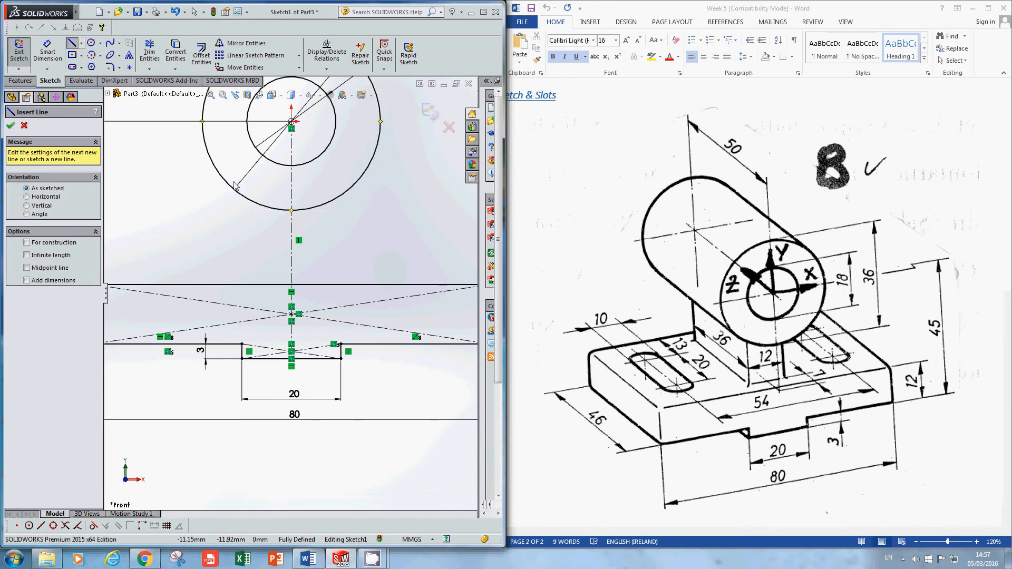
{"action": "left_click", "coordinate": [292, 211]}
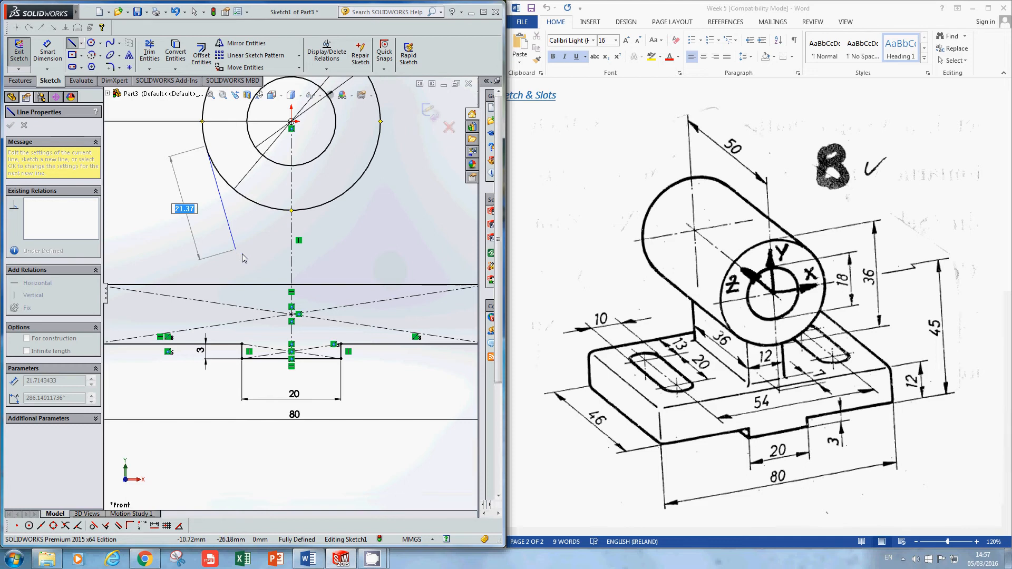
{"action": "left_click", "coordinate": [259, 285]}
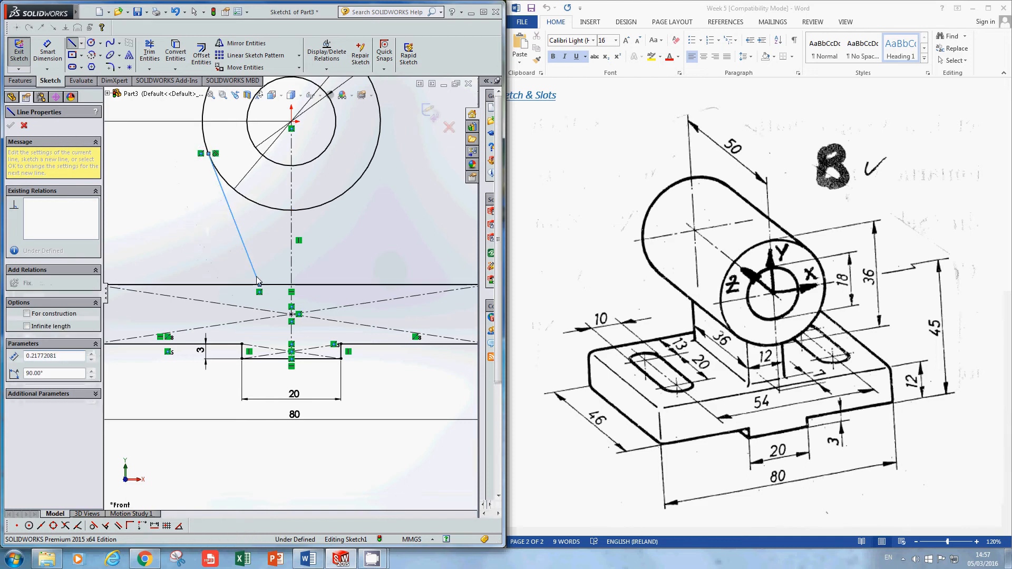
{"action": "right_click", "coordinate": [228, 220]}
{"action": "left_click", "coordinate": [248, 247]}
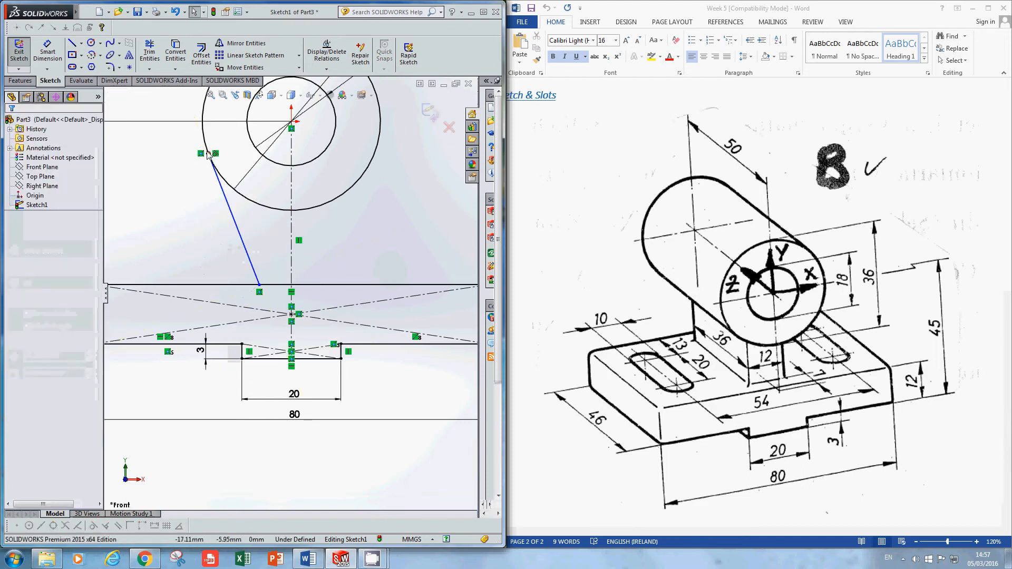
Step: Delete the tangent relation between the slanted line and the outer circle
{"action": "left_click", "coordinate": [217, 154]}
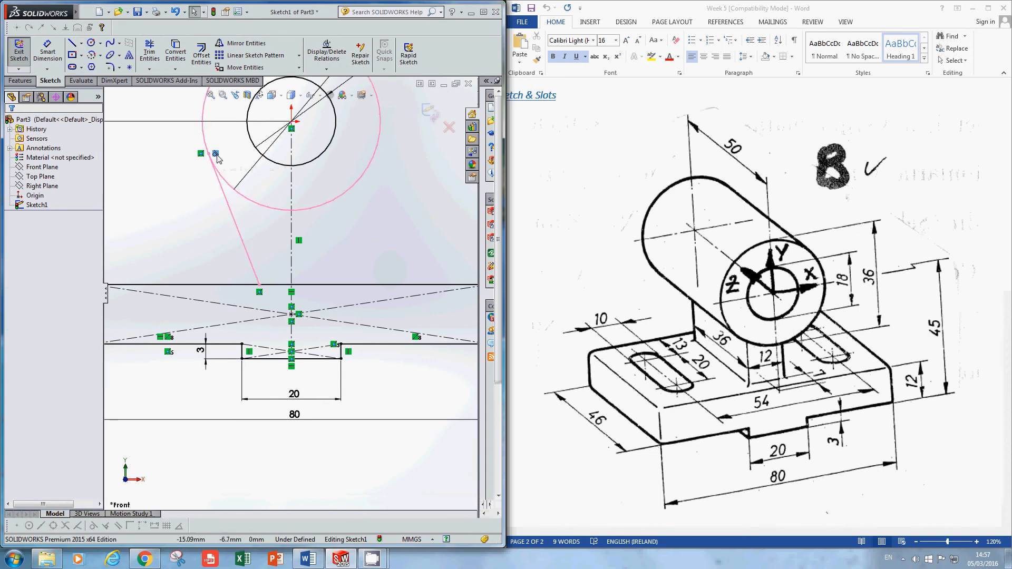
{"action": "right_click", "coordinate": [217, 156]}
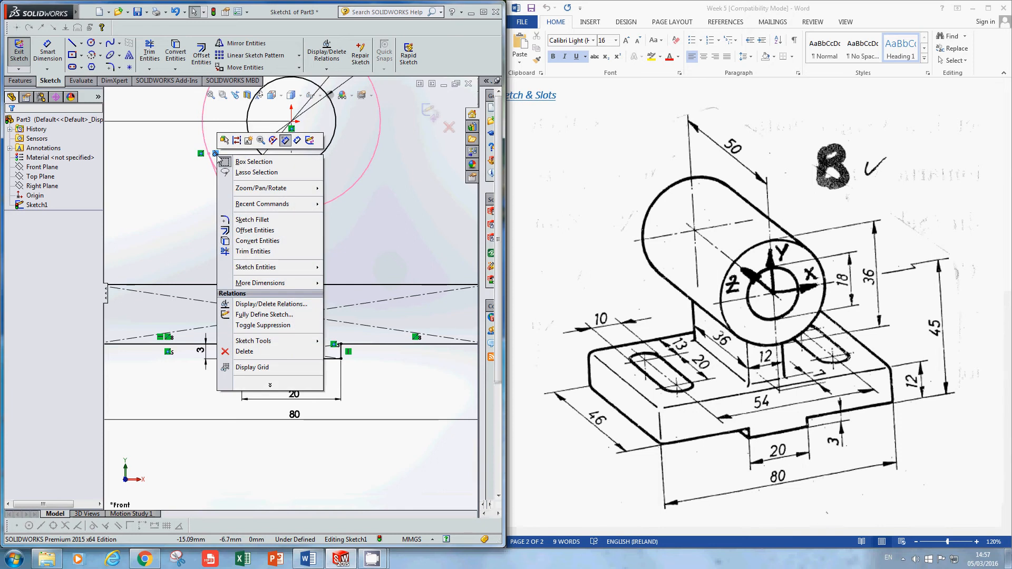
{"action": "left_click", "coordinate": [234, 354]}
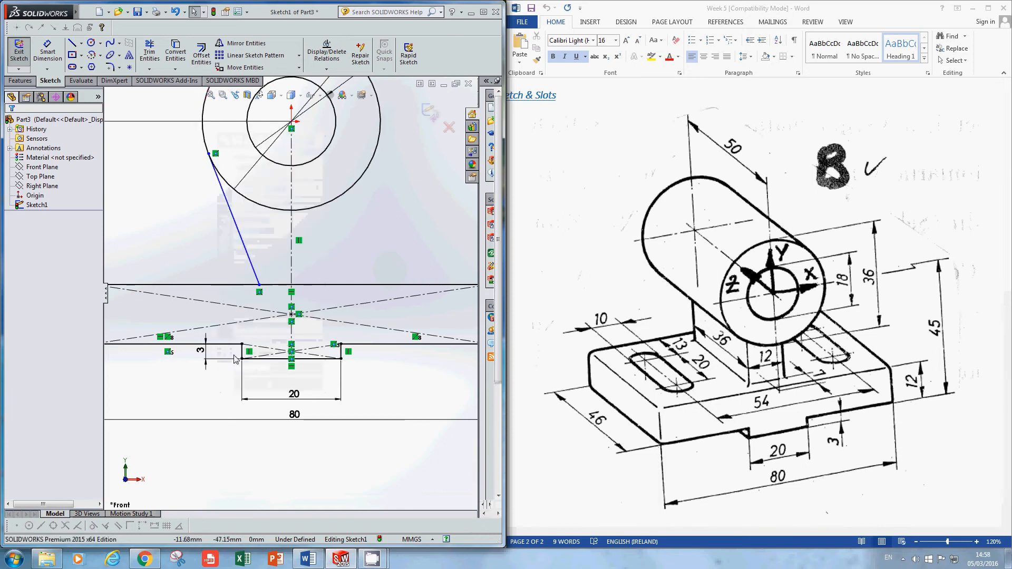
Step: Make the slanted line vertical and move it closer to the centreline, to a length of about 16 mm
{"action": "left_click", "coordinate": [237, 226]}
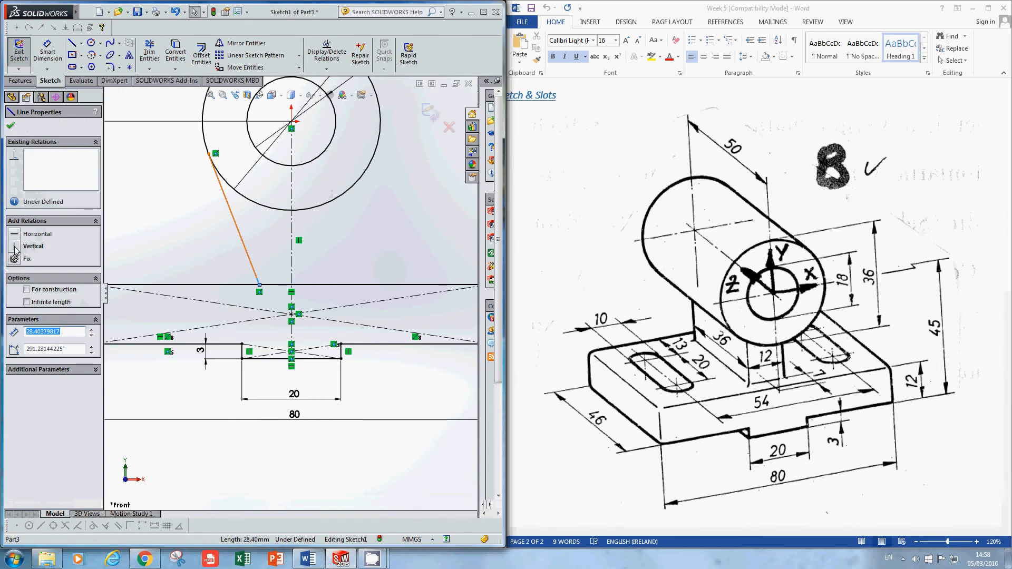
{"action": "left_click", "coordinate": [15, 247]}
{"action": "left_click", "coordinate": [206, 211]}
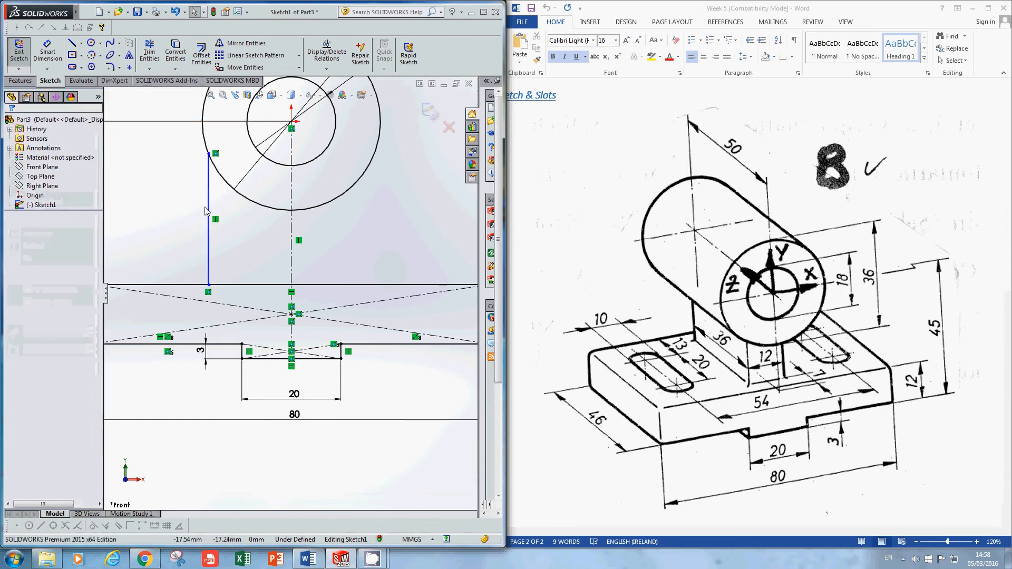
{"action": "left_click_drag", "start_coordinate": [205, 211], "coordinate": [261, 234]}
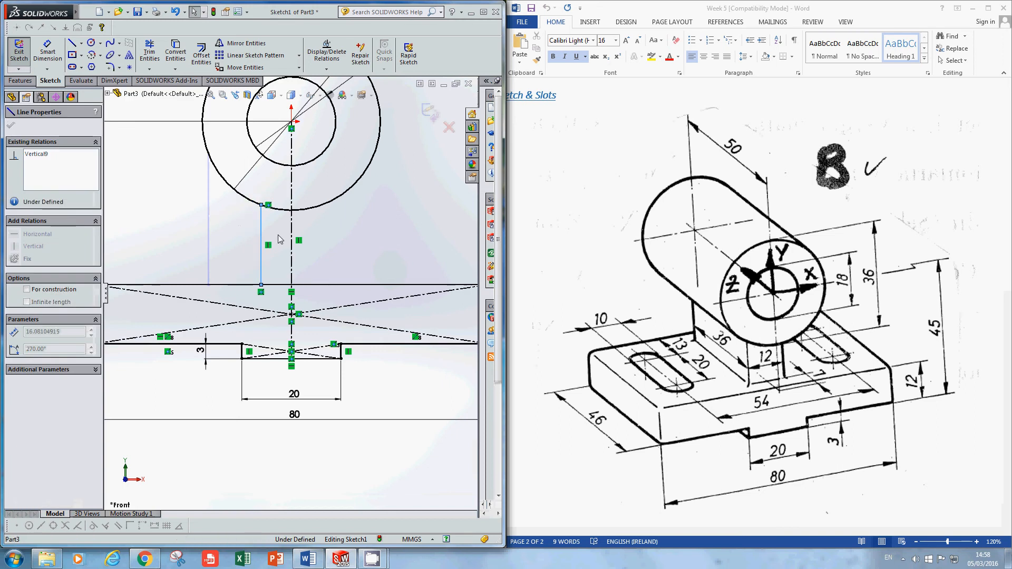
{"action": "left_click", "coordinate": [279, 239]}
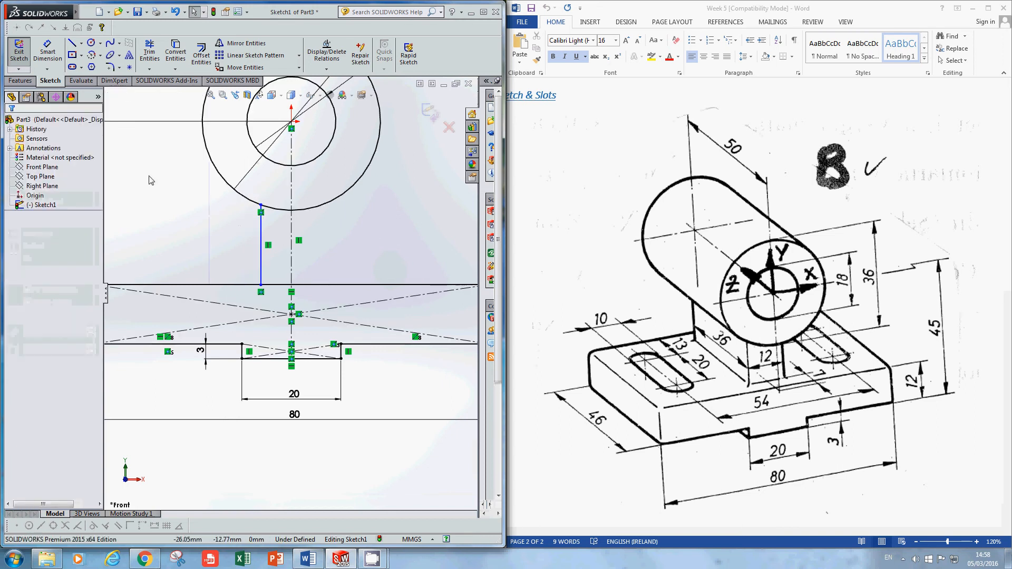
Step: Sketch a second vertical line, right of the centreline, from the base plate's upper edge to the outer circle
{"action": "left_click", "coordinate": [74, 44]}
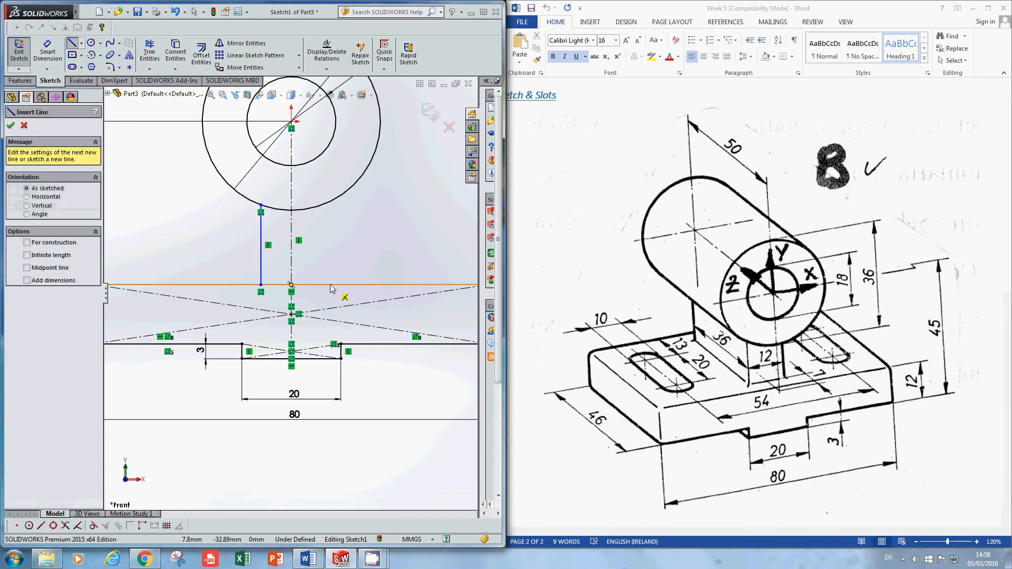
{"action": "left_click", "coordinate": [330, 285]}
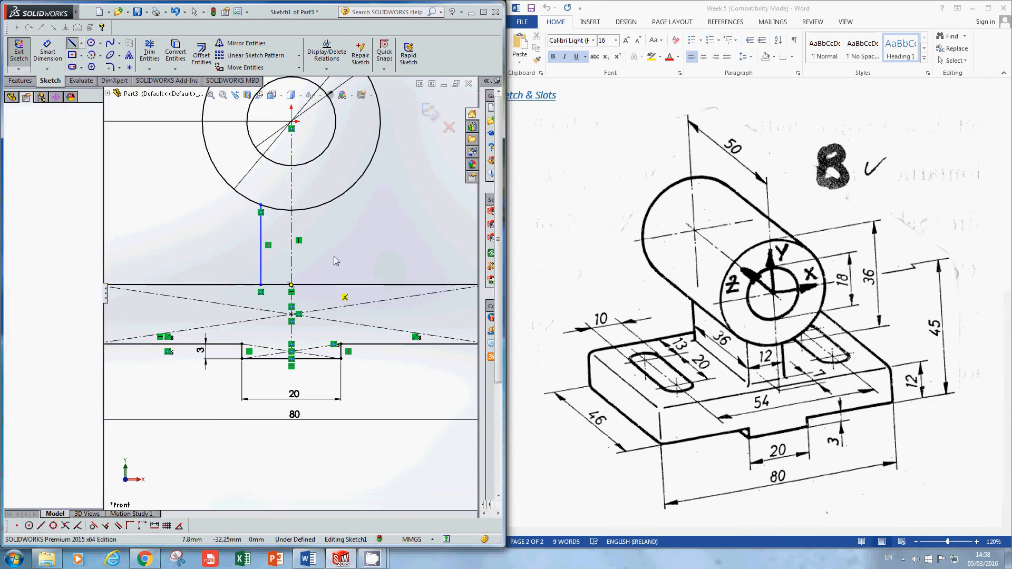
{"action": "left_click", "coordinate": [330, 203]}
{"action": "right_click", "coordinate": [331, 205]}
{"action": "left_click", "coordinate": [398, 229]}
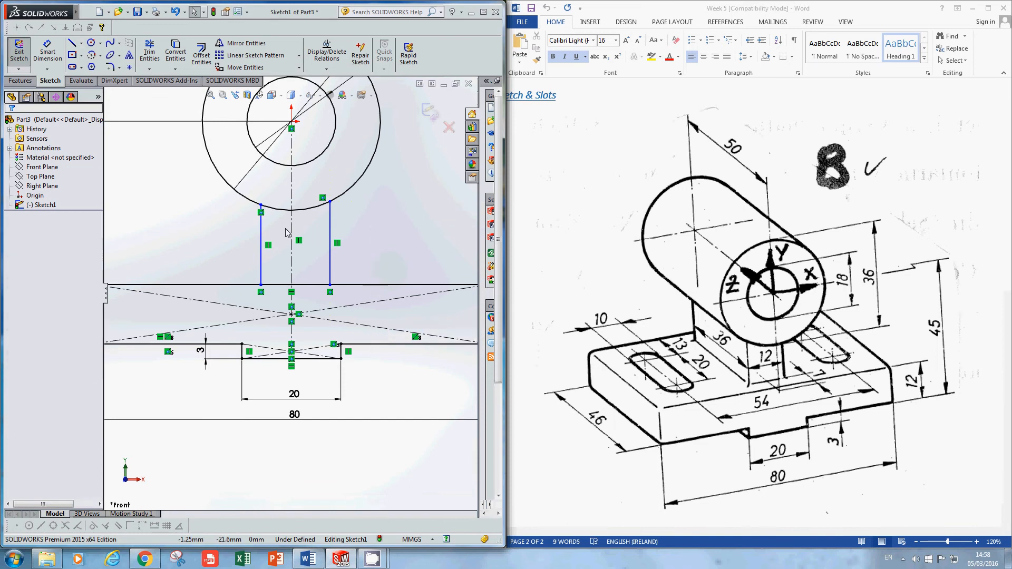
Step: Move the left vertical line outward and make the two vertical lines symmetric about the centreline
{"action": "left_click_drag", "start_coordinate": [261, 235], "coordinate": [242, 239]}
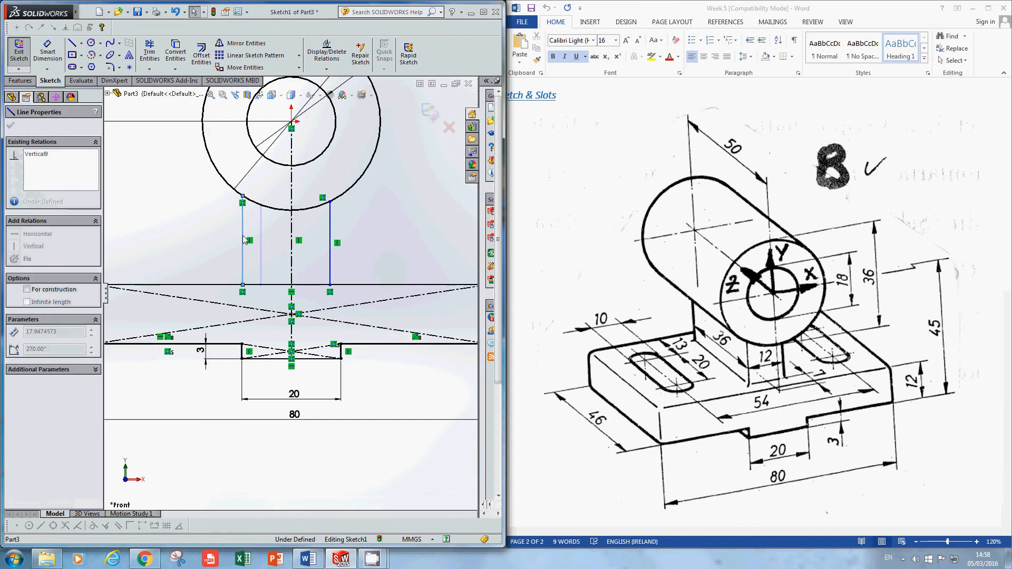
{"action": "left_click", "coordinate": [363, 228]}
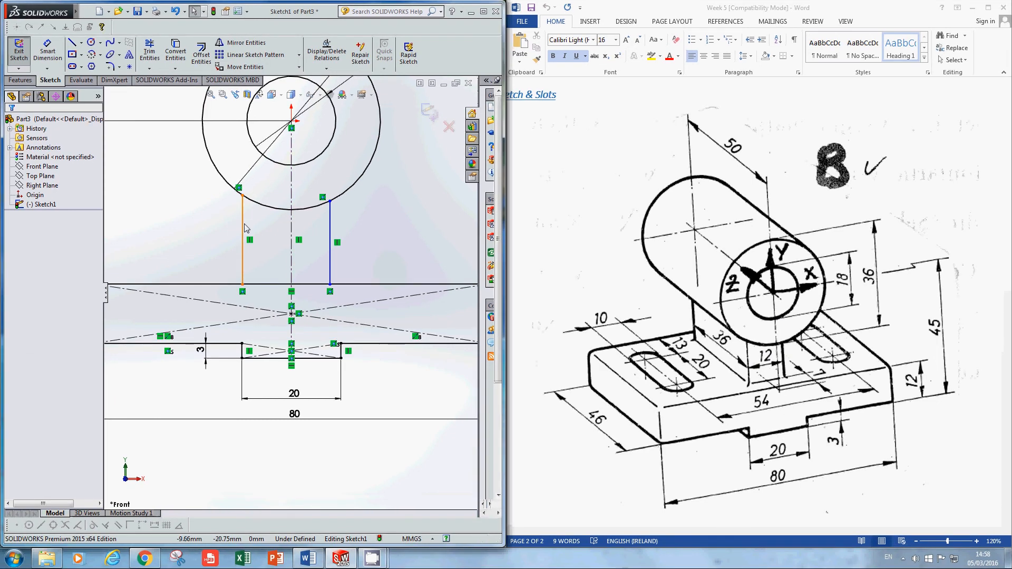
{"action": "left_click", "coordinate": [243, 226]}
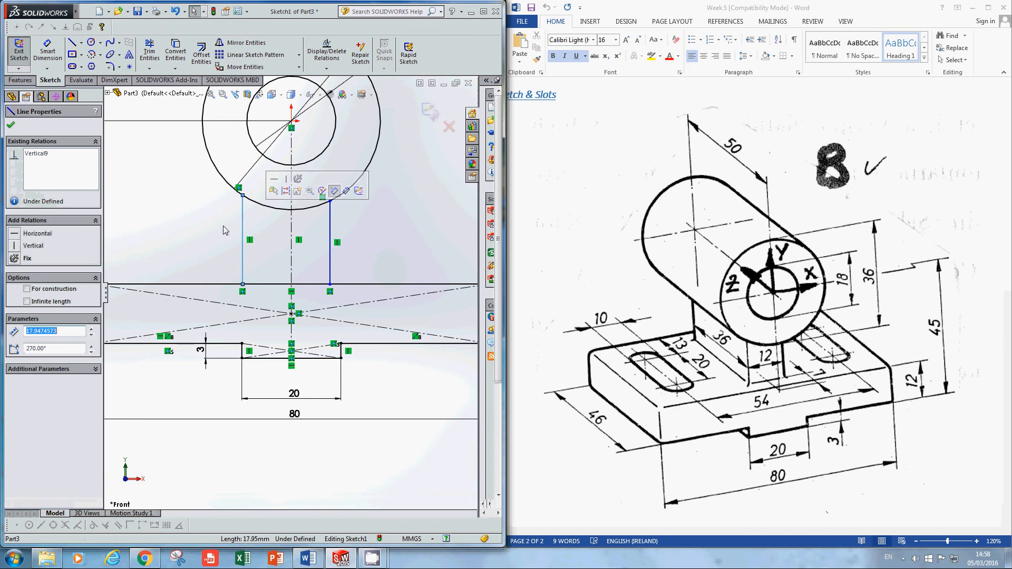
{"action": "left_click", "coordinate": [292, 223], "text": "ctrl"}
{"action": "left_click", "coordinate": [333, 219], "text": "ctrl"}
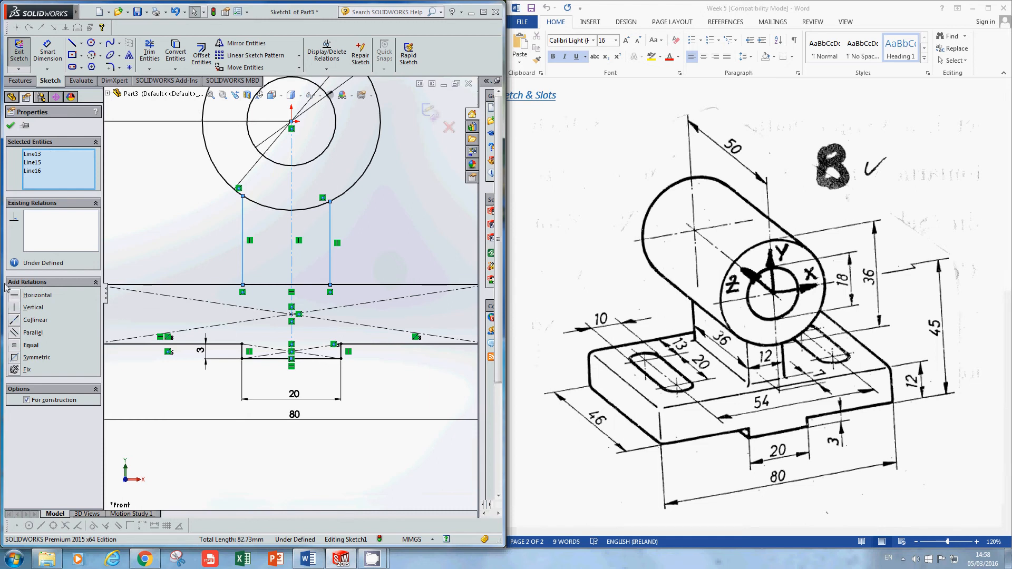
{"action": "left_click", "coordinate": [14, 357]}
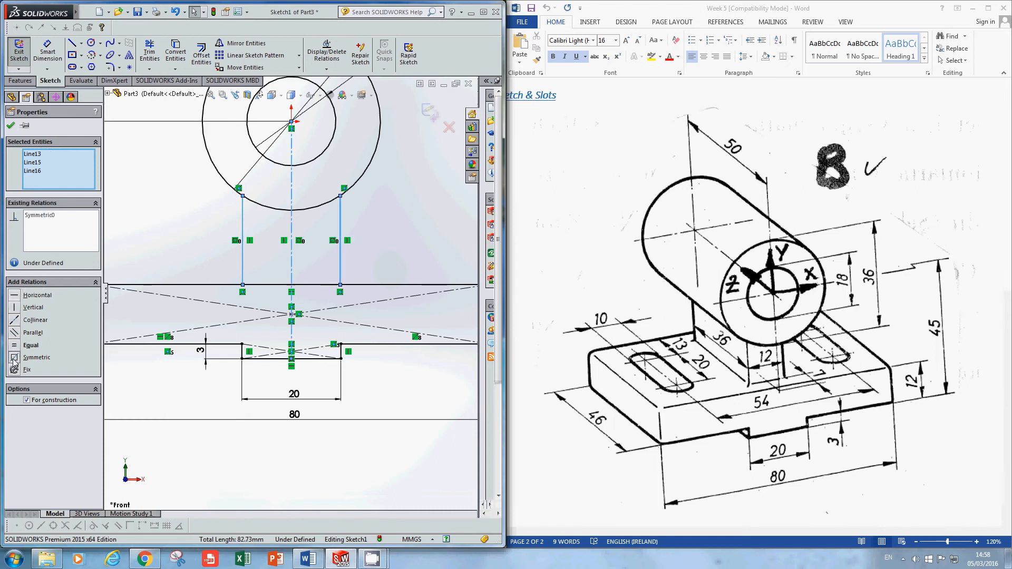
{"action": "left_click", "coordinate": [141, 251]}
Step: Move the left web line inward toward the centreline, narrowing the symmetric pair to a line length of about 15.8 mm
{"action": "left_click_drag", "start_coordinate": [243, 225], "coordinate": [266, 223]}
{"action": "scroll", "coordinate": [296, 422], "scroll_direction": "down", "scroll_amount": 1}
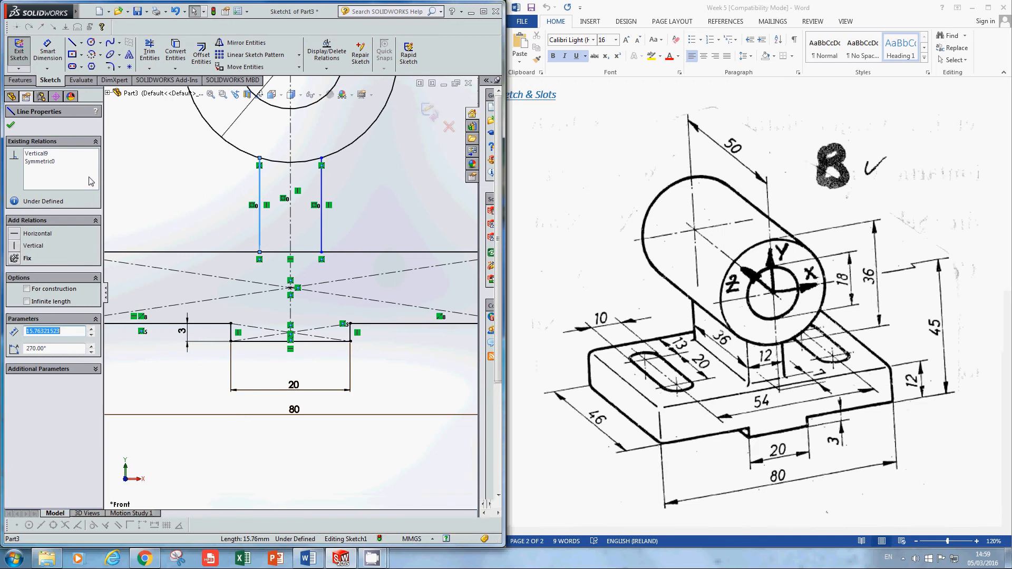
{"action": "left_click", "coordinate": [10, 125]}
{"action": "right_click", "coordinate": [165, 185]}
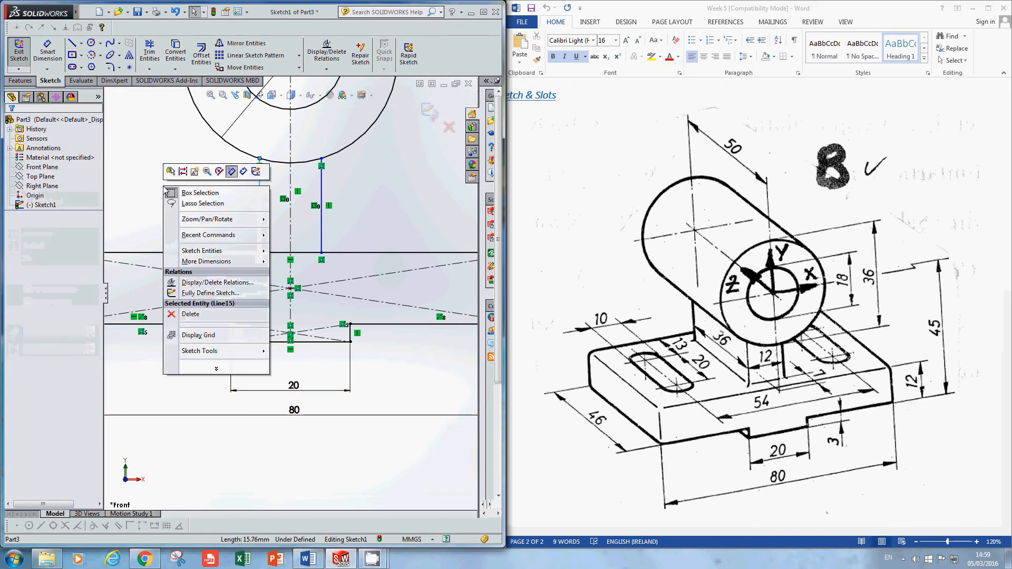
{"action": "left_click", "coordinate": [245, 171]}
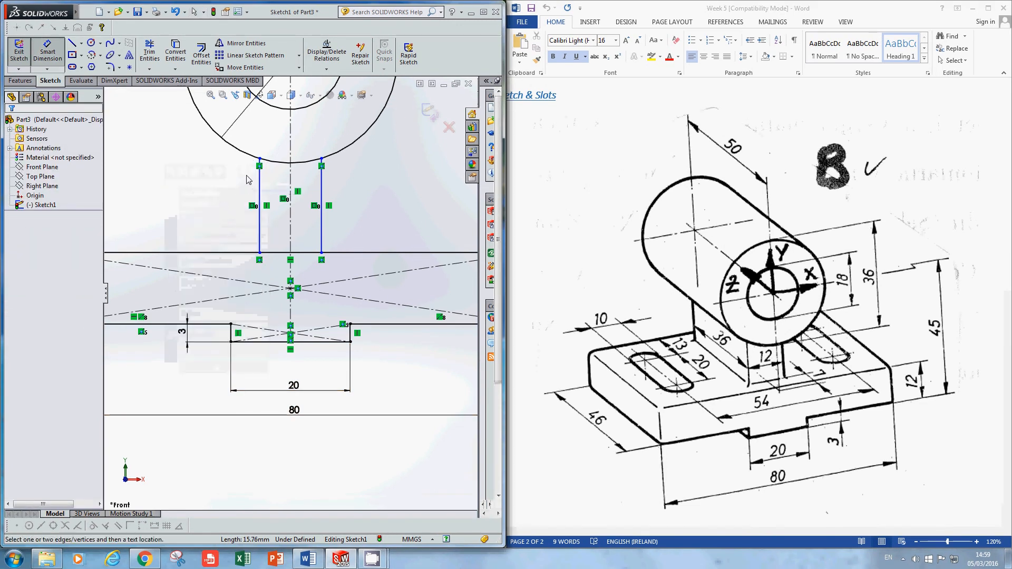
{"action": "key", "text": "Escape"}
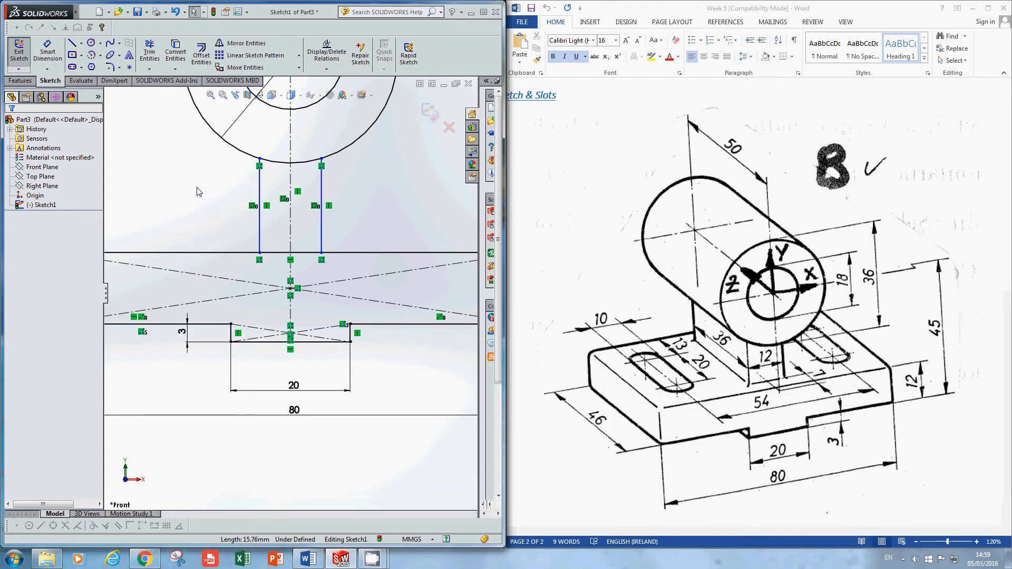
{"action": "right_click", "coordinate": [198, 189]}
{"action": "key", "text": "Escape"}
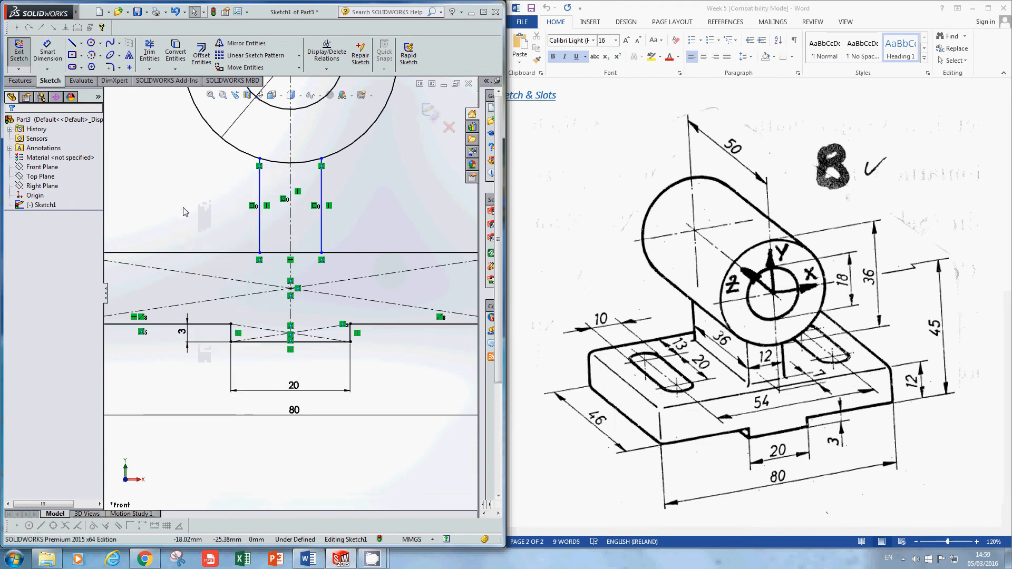
{"action": "right_click_drag", "start_coordinate": [183, 207], "coordinate": [175, 210]}
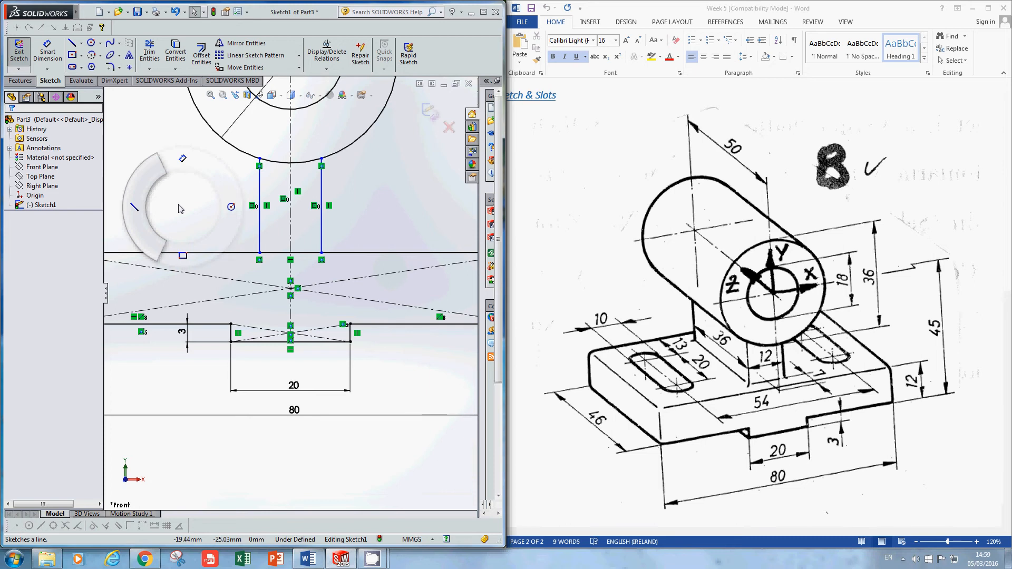
{"action": "right_click_drag", "start_coordinate": [180, 208], "coordinate": [182, 205]}
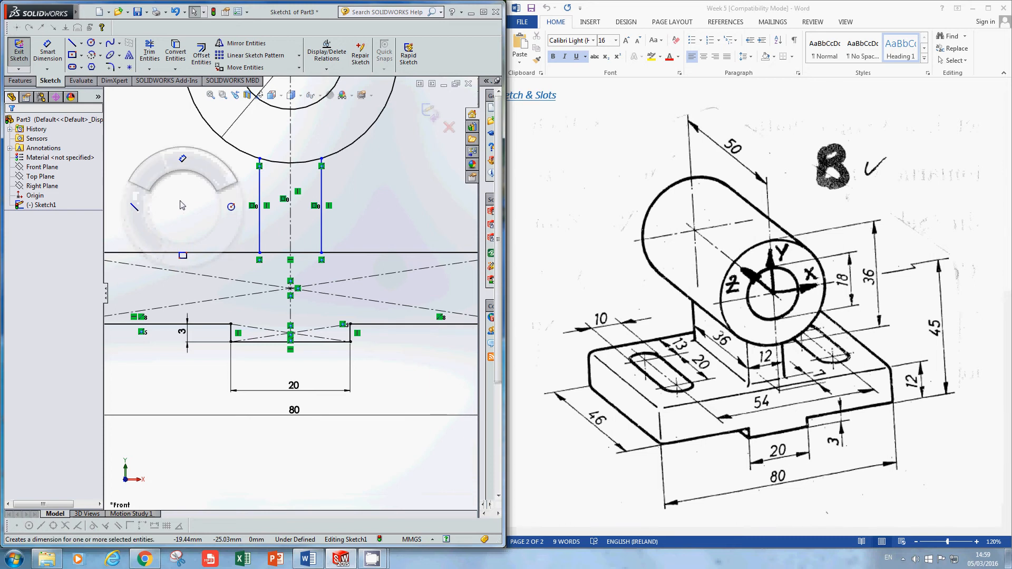
Step: Dimension the spacing between the two vertical web lines as 12 mm
{"action": "right_click_drag", "start_coordinate": [180, 205], "coordinate": [183, 158]}
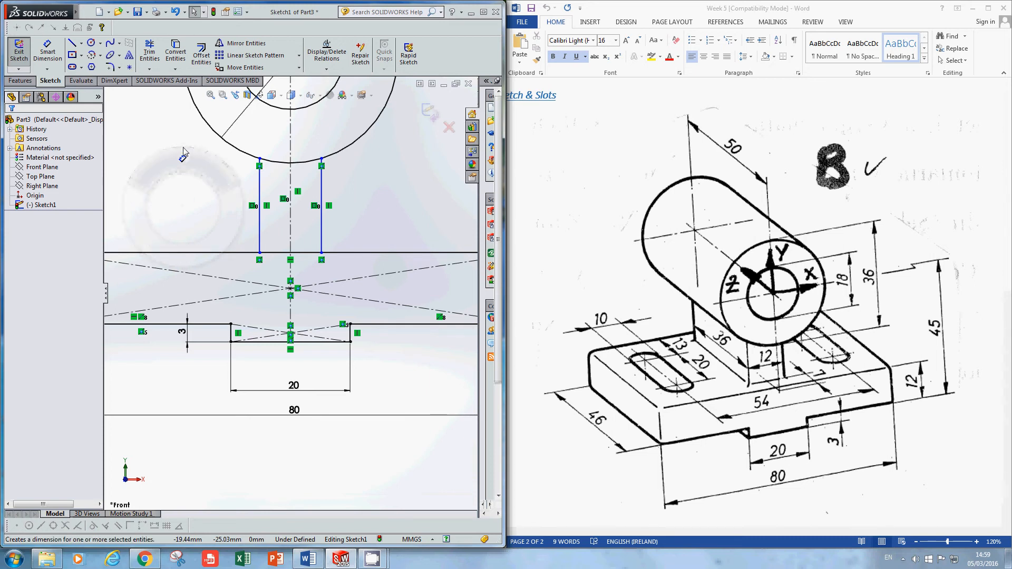
{"action": "left_click", "coordinate": [259, 181]}
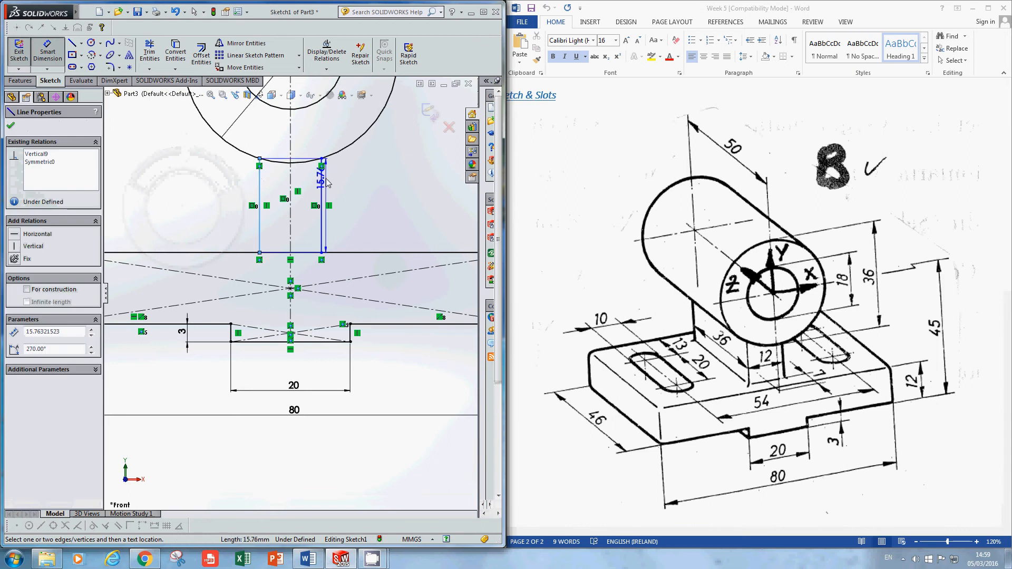
{"action": "left_click", "coordinate": [322, 182]}
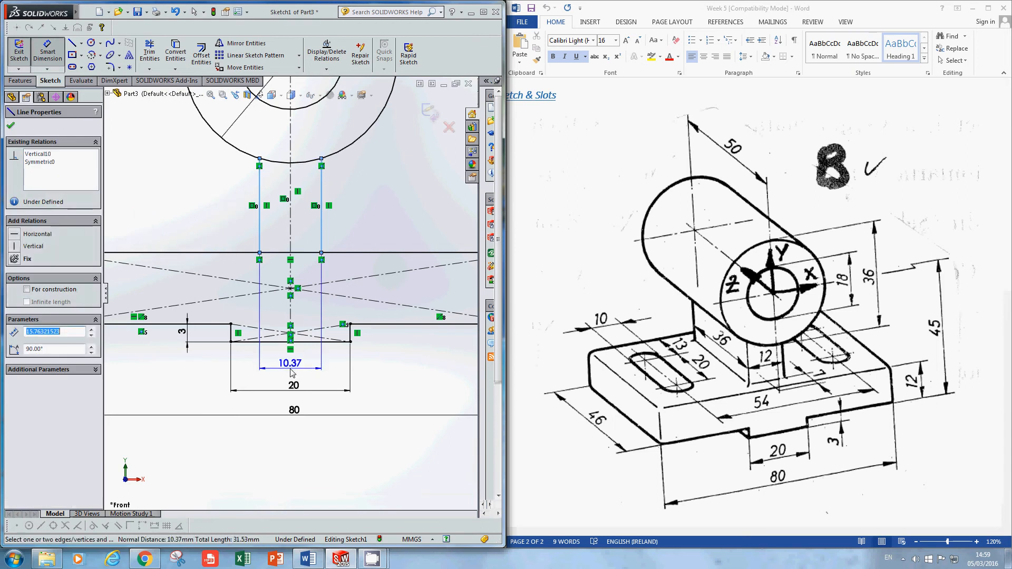
{"action": "left_click", "coordinate": [288, 372]}
{"action": "type", "text": "12"}
{"action": "key", "text": "Return"}
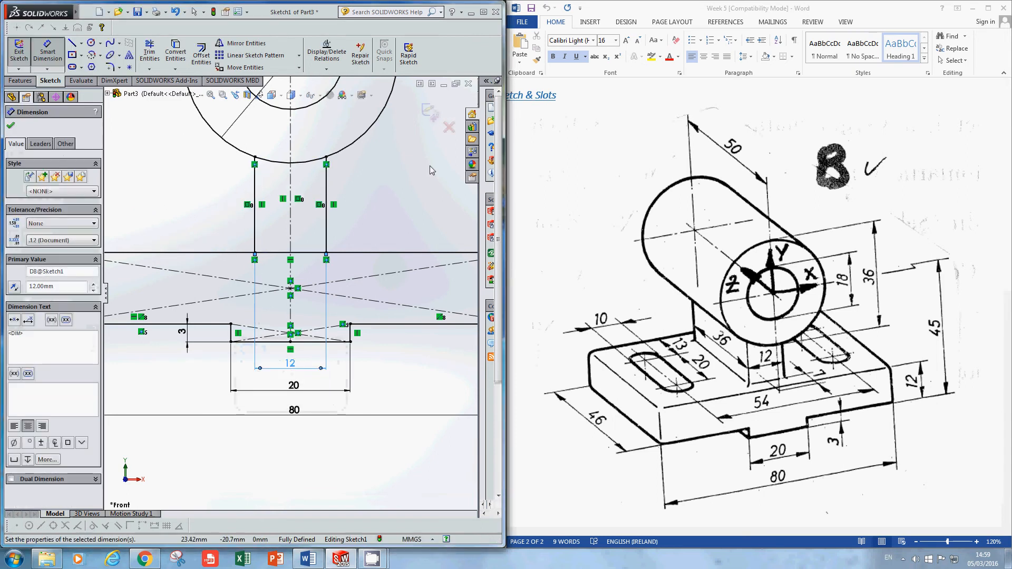
{"action": "right_click", "coordinate": [396, 182]}
{"action": "left_click", "coordinate": [421, 211]}
{"action": "key", "text": "f"}
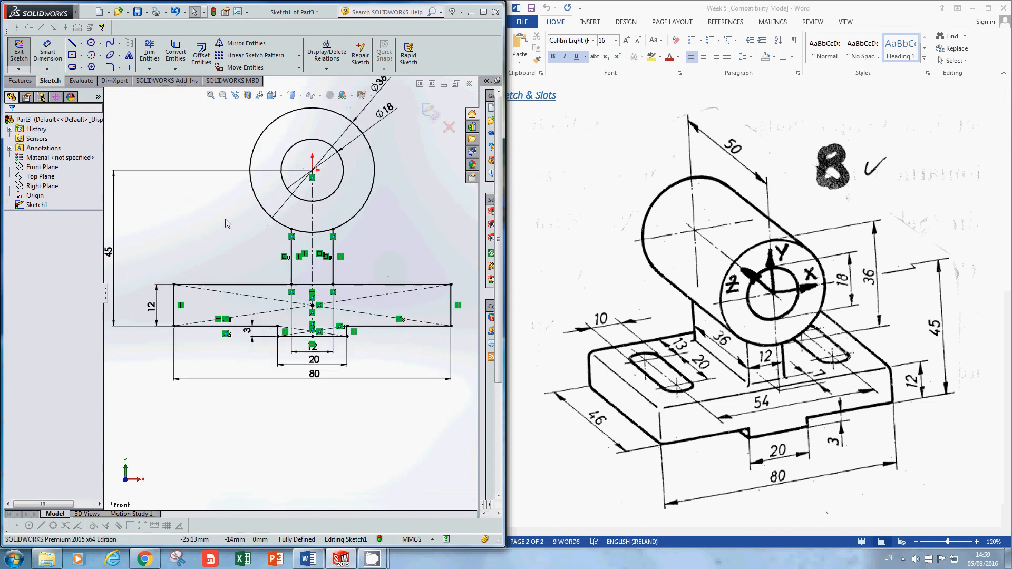
{"action": "key", "text": "z"}
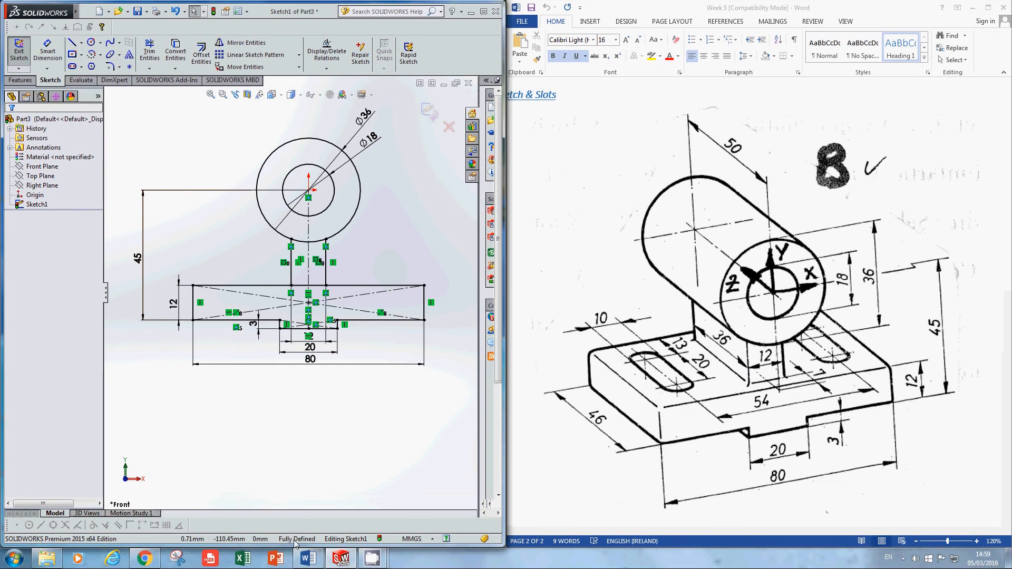
Step: Finish the profile sketch and start an extruded boss from the outline of the base plate
{"action": "left_click", "coordinate": [19, 50]}
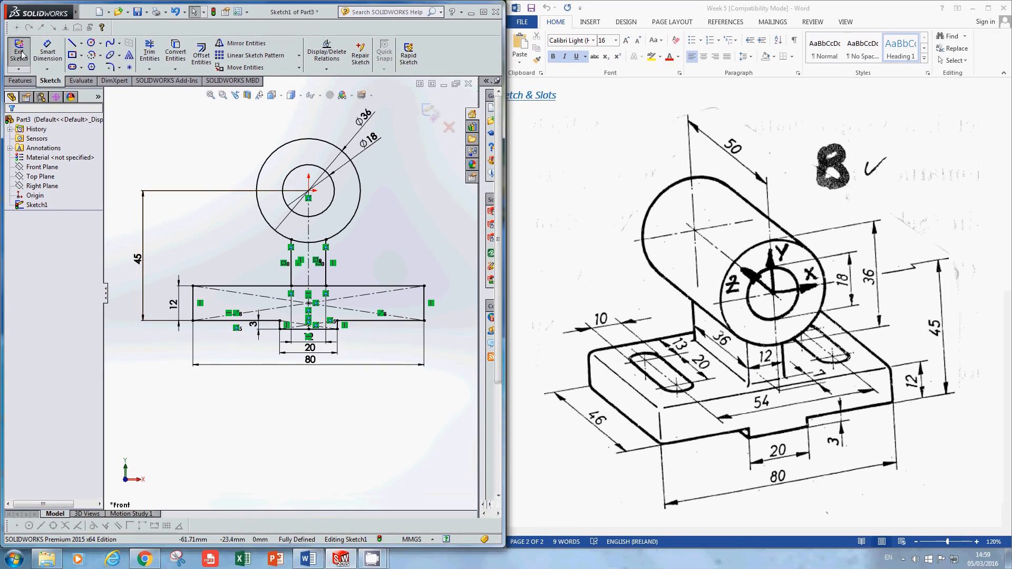
{"action": "left_click", "coordinate": [199, 202]}
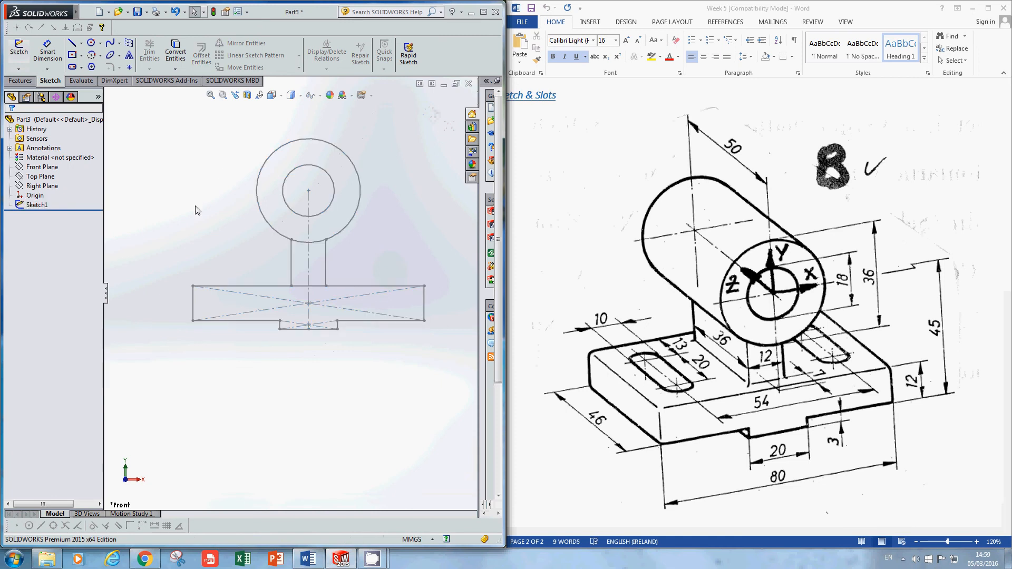
{"action": "mouse_move", "coordinate": [179, 221]}
{"action": "middle_mouse_down"}
{"action": "mouse_move", "coordinate": [219, 228]}
{"action": "mouse_move", "coordinate": [208, 264]}
{"action": "middle_mouse_up"}
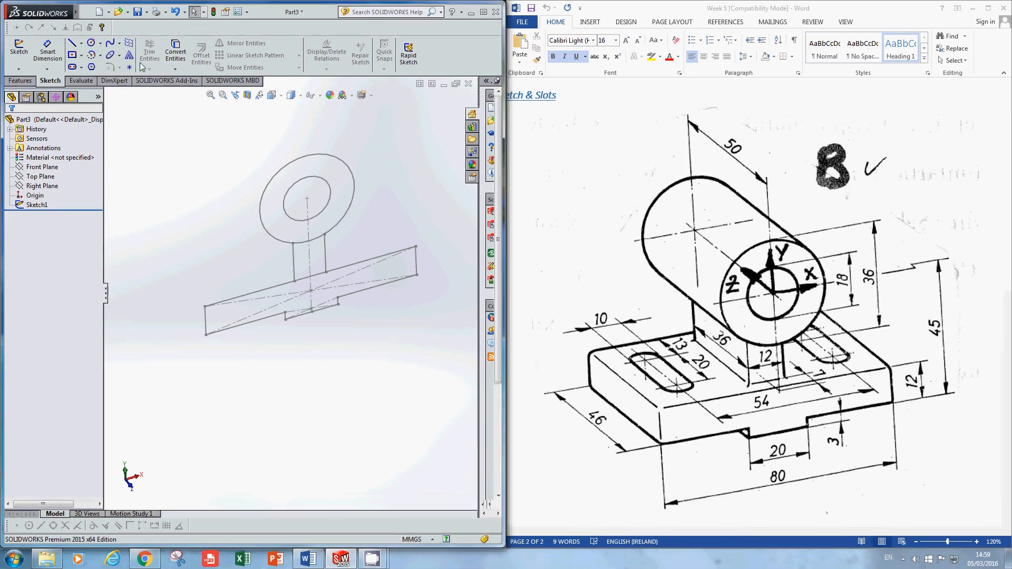
{"action": "left_click", "coordinate": [21, 80]}
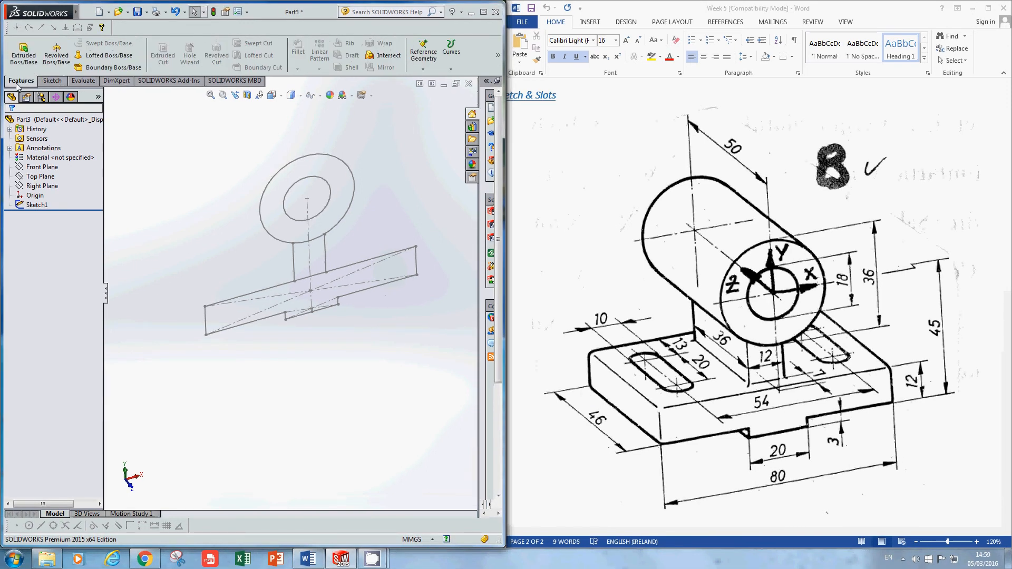
{"action": "left_click", "coordinate": [24, 55]}
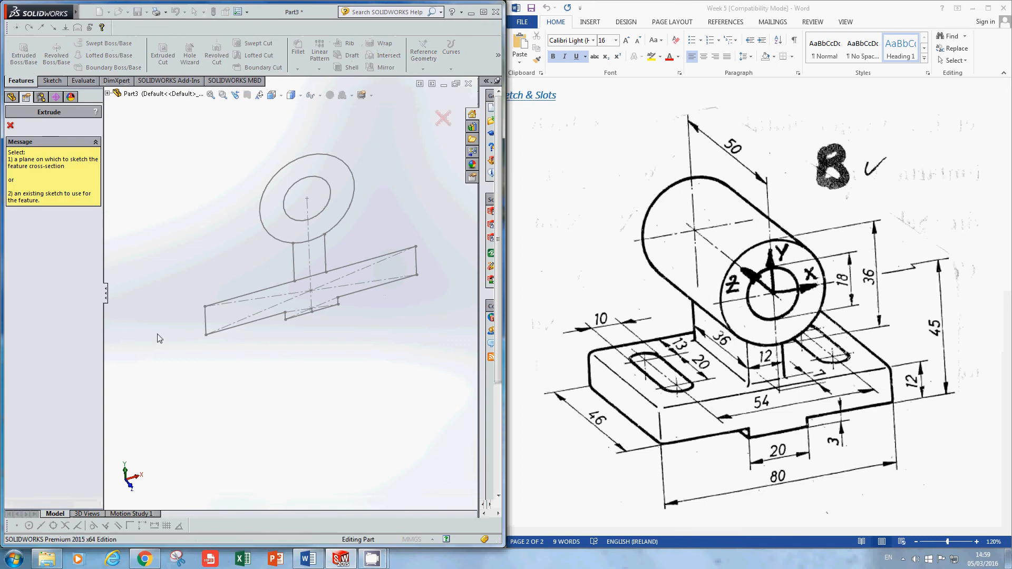
{"action": "left_click", "coordinate": [267, 320]}
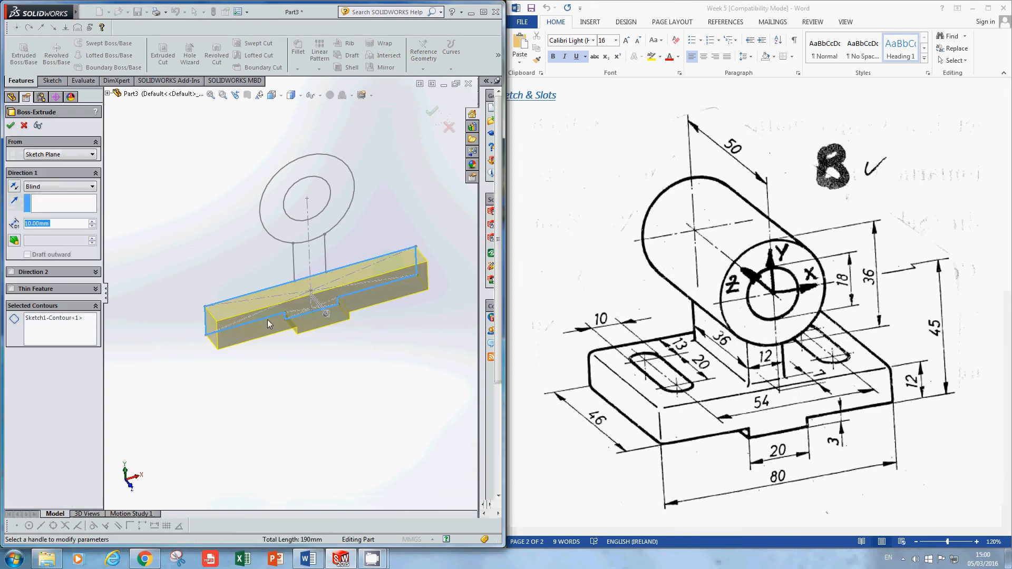
{"action": "mouse_move", "coordinate": [268, 319]}
{"action": "middle_mouse_down"}
{"action": "mouse_move", "coordinate": [314, 367]}
{"action": "mouse_move", "coordinate": [293, 372]}
{"action": "mouse_move", "coordinate": [348, 372]}
{"action": "mouse_move", "coordinate": [312, 361]}
{"action": "mouse_move", "coordinate": [306, 374]}
{"action": "middle_mouse_up"}
{"action": "scroll", "coordinate": [278, 320], "scroll_direction": "down", "scroll_amount": 3}
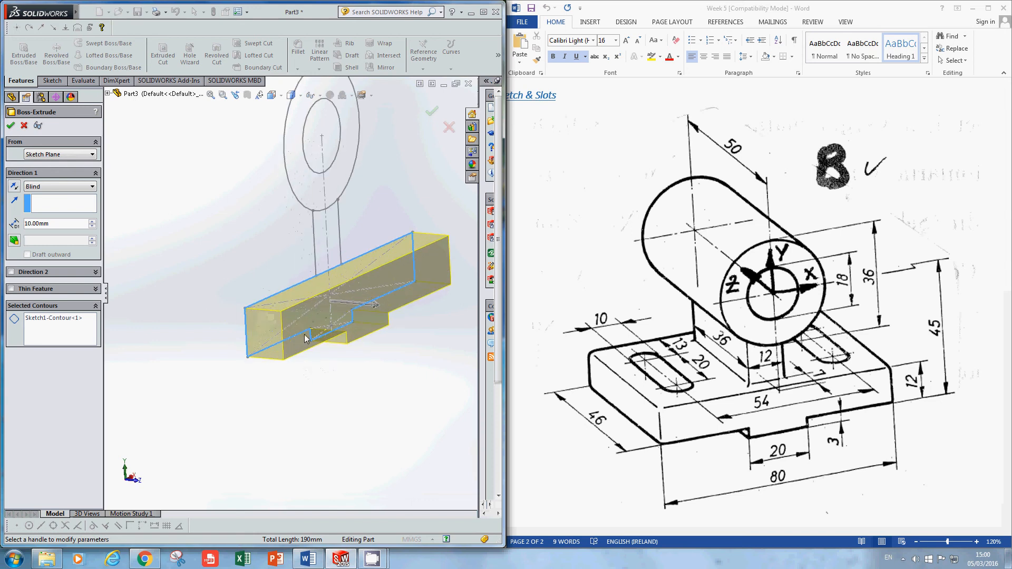
Step: Keep the extrusion solid and replace the selected contour with the enclosed region of the base plate
{"action": "left_click", "coordinate": [12, 289]}
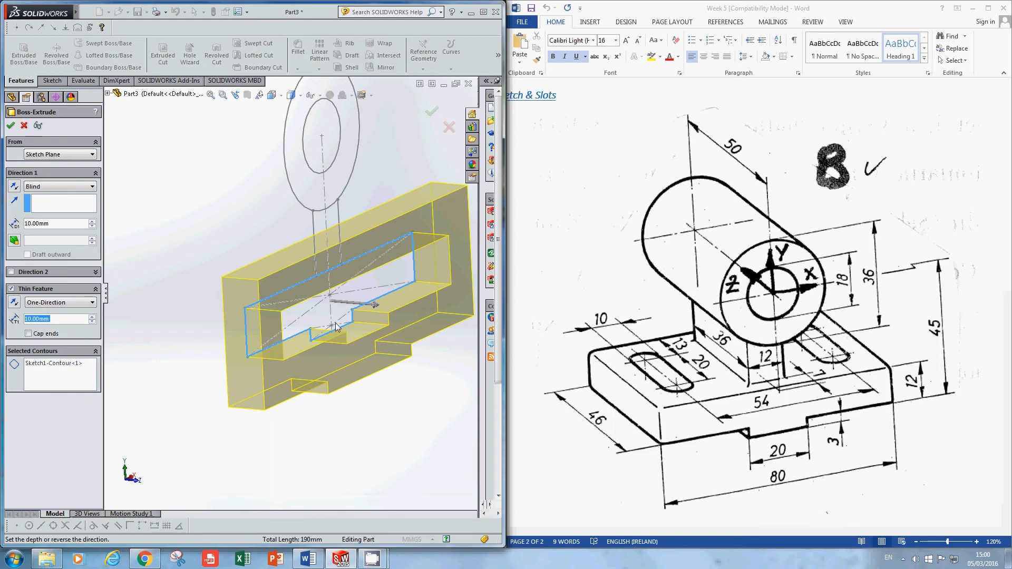
{"action": "left_click", "coordinate": [12, 289]}
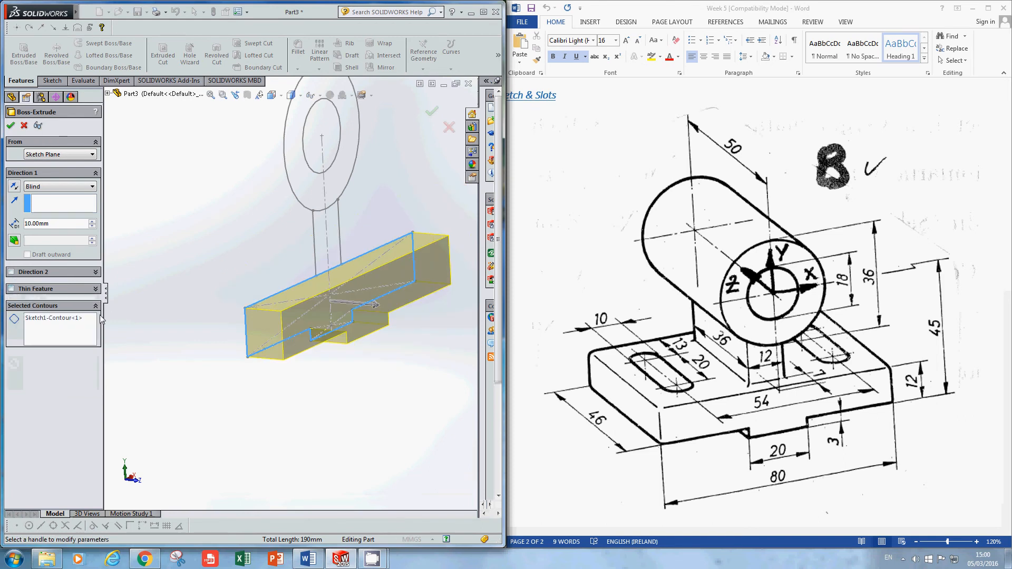
{"action": "left_click", "coordinate": [46, 323]}
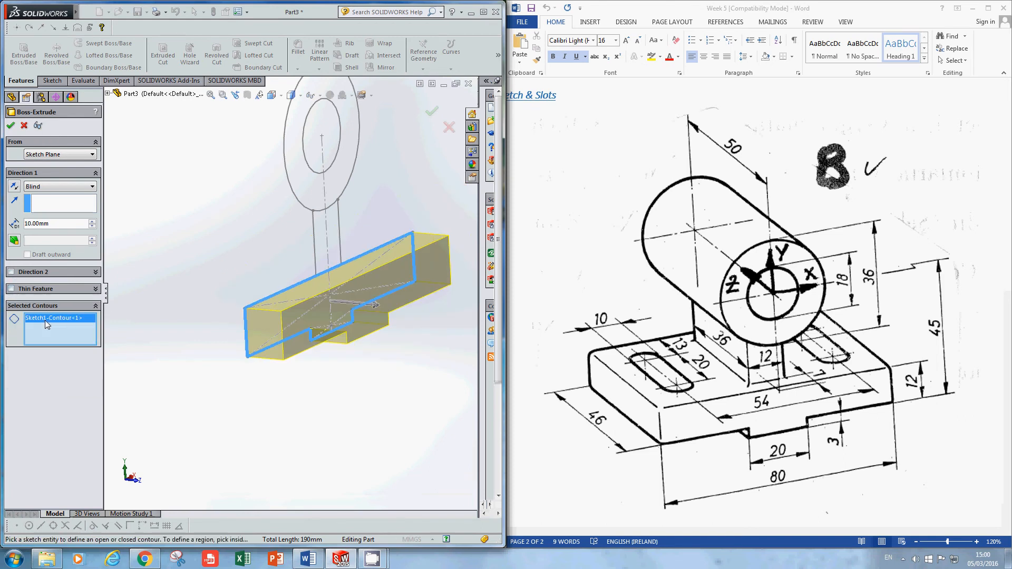
{"action": "key", "text": "Delete"}
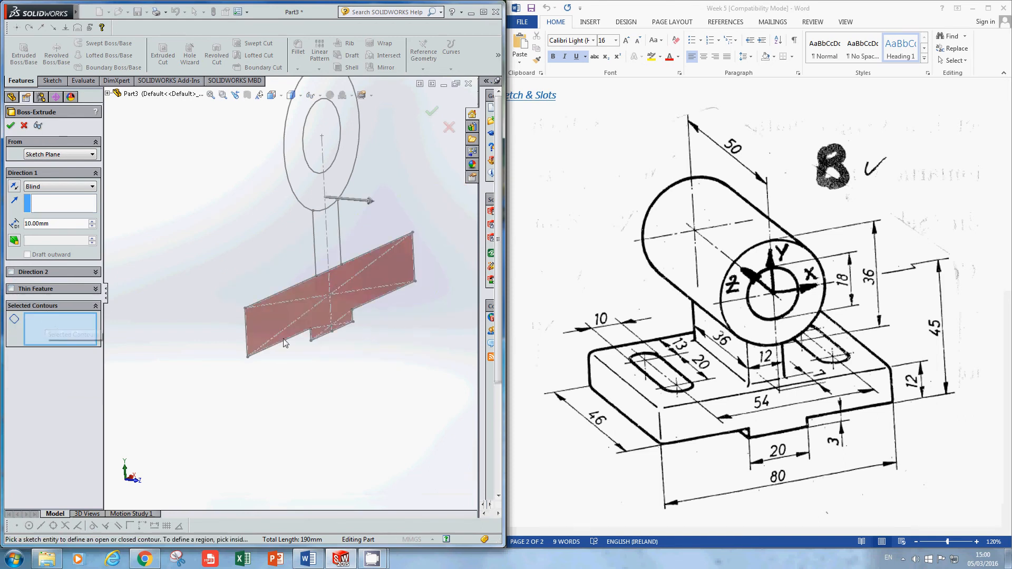
{"action": "left_click", "coordinate": [274, 322]}
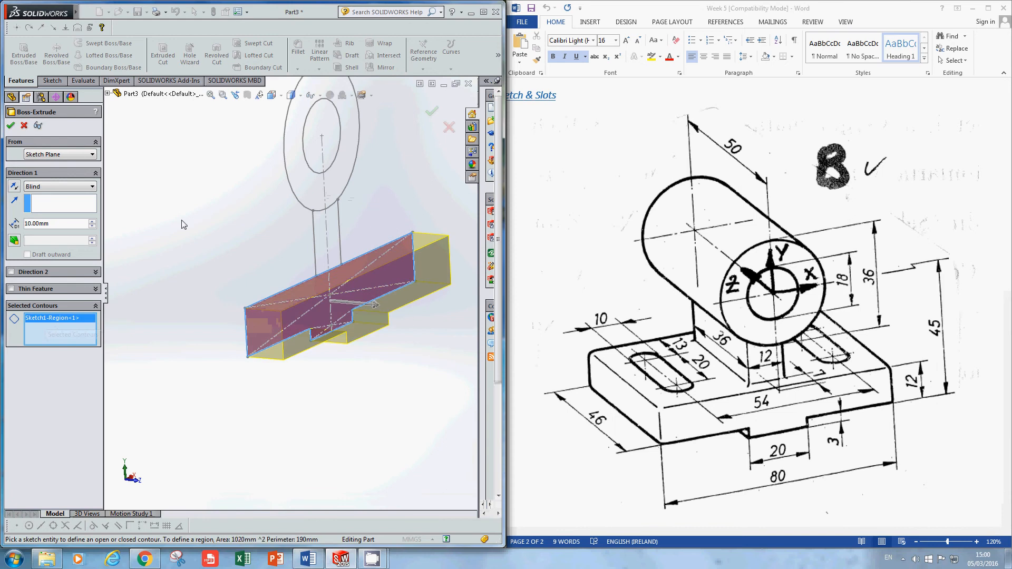
Step: Set the base plate's extrusion depth to 46 mm
{"action": "middle_click_drag", "start_coordinate": [182, 220], "coordinate": [203, 211]}
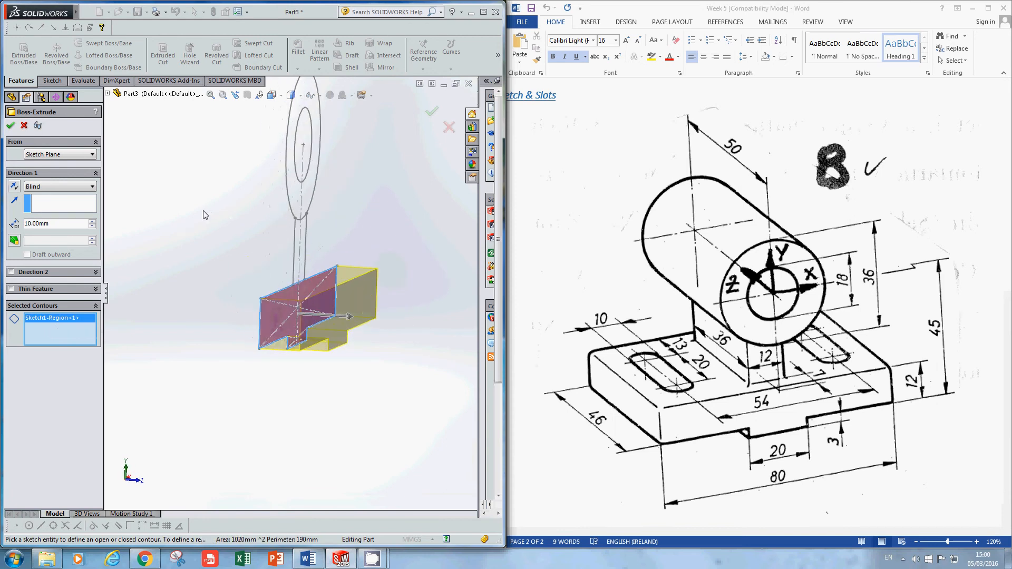
{"action": "middle_click_drag", "start_coordinate": [200, 288], "coordinate": [167, 282]}
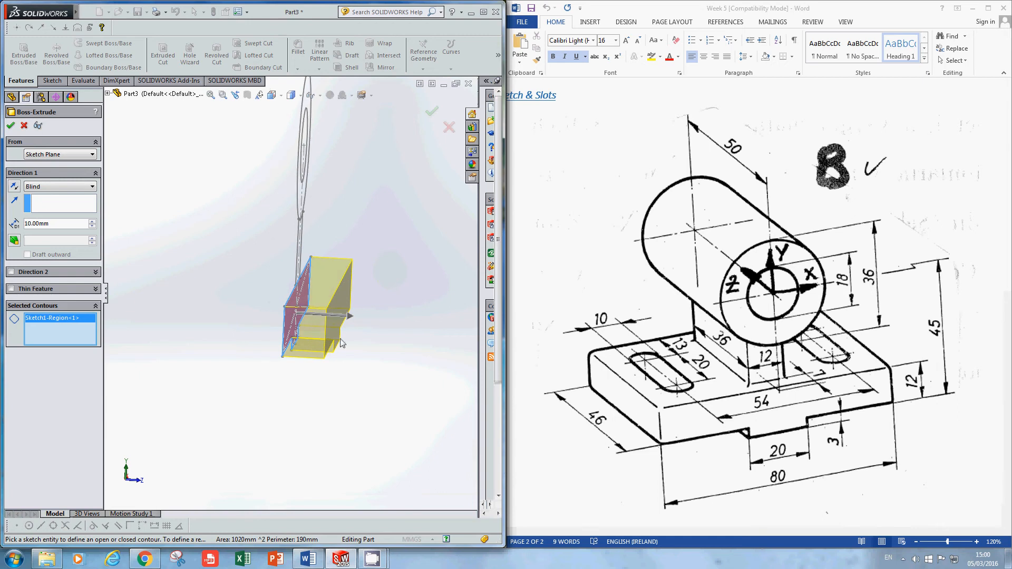
{"action": "mouse_move", "coordinate": [230, 317]}
{"action": "middle_mouse_down"}
{"action": "mouse_move", "coordinate": [240, 311]}
{"action": "mouse_move", "coordinate": [230, 310]}
{"action": "middle_mouse_up"}
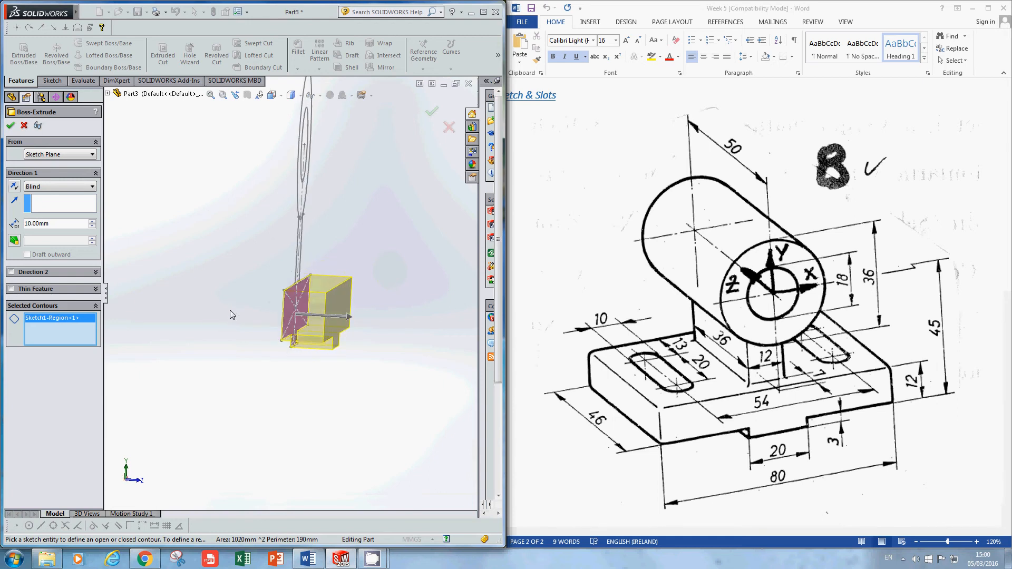
{"action": "left_click", "coordinate": [25, 228]}
{"action": "type", "text": "46"}
{"action": "key", "text": "Return"}
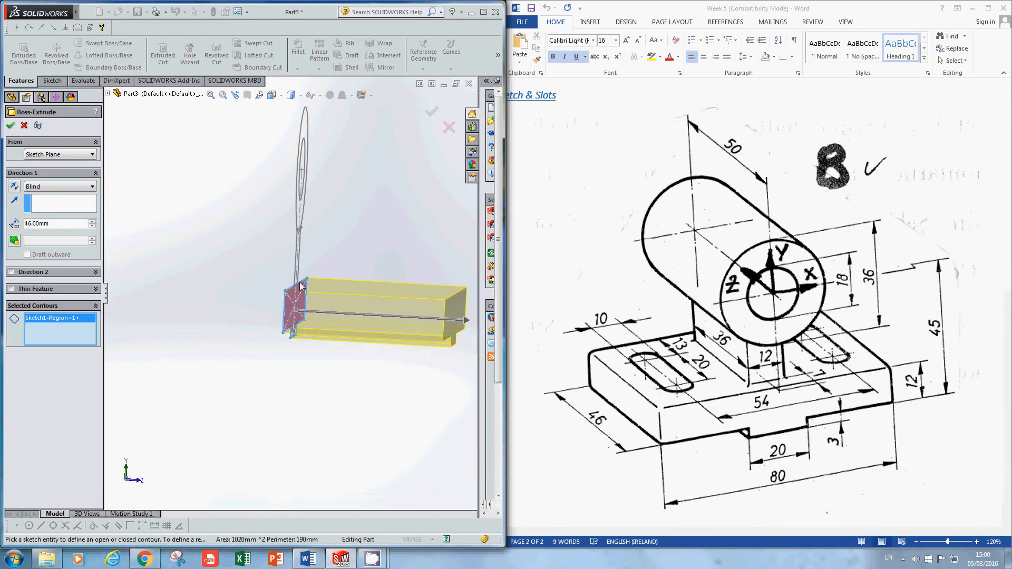
{"action": "mouse_move", "coordinate": [326, 243]}
{"action": "middle_mouse_down"}
{"action": "mouse_move", "coordinate": [344, 241]}
{"action": "mouse_move", "coordinate": [339, 252]}
{"action": "middle_mouse_up"}
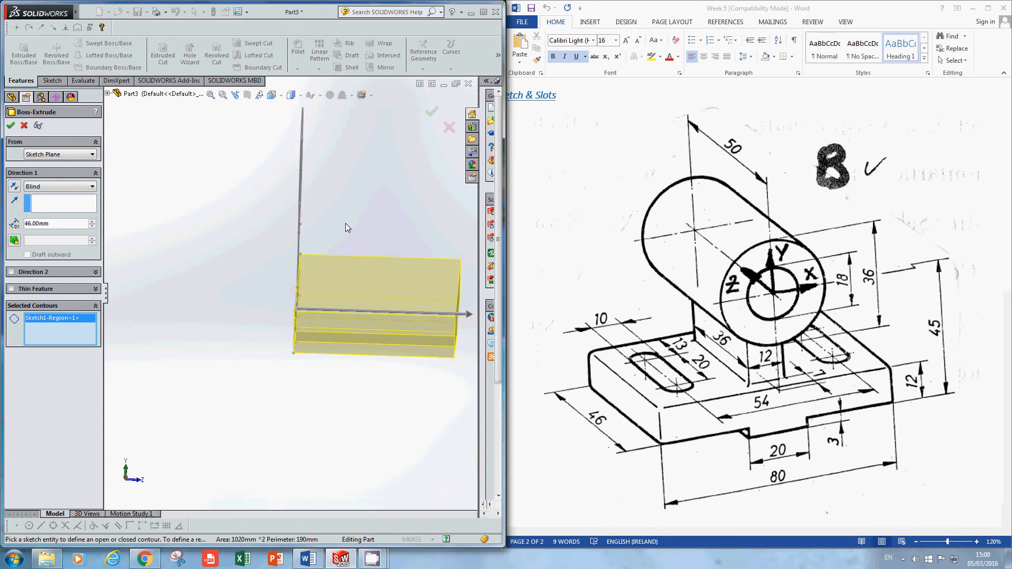
{"action": "middle_click_drag", "start_coordinate": [346, 223], "coordinate": [341, 218]}
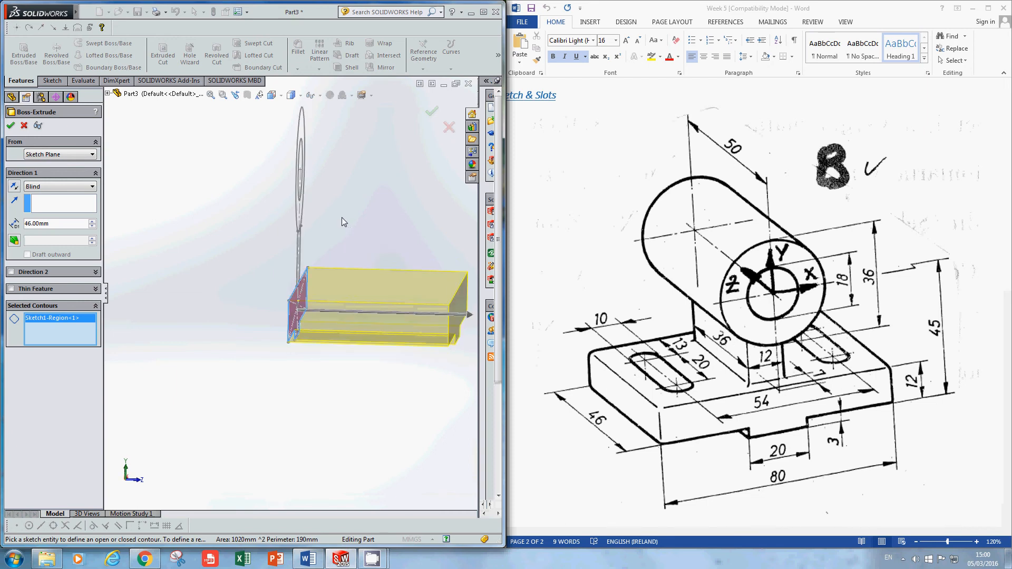
Step: Change the base extrusion's end condition to Mid Plane and complete the feature
{"action": "left_click", "coordinate": [55, 186]}
{"action": "left_click", "coordinate": [44, 230]}
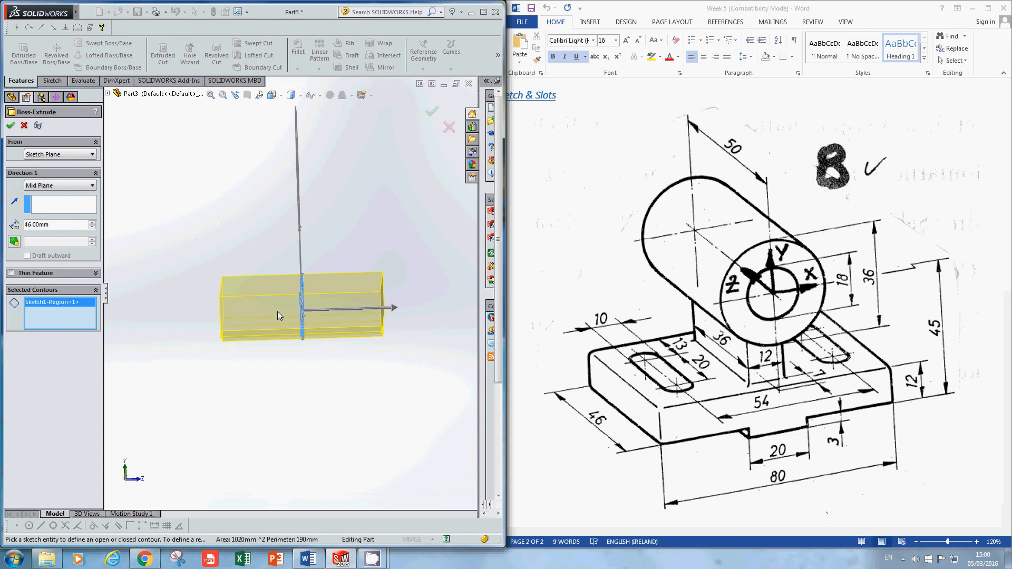
{"action": "left_click", "coordinate": [11, 125]}
{"action": "left_click", "coordinate": [245, 241]}
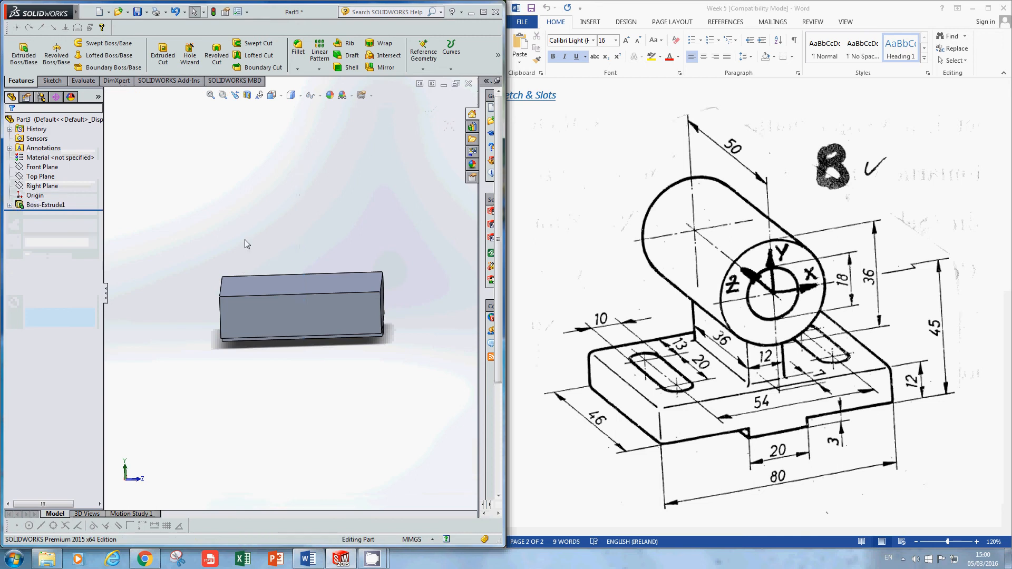
Step: Show the profile sketch absorbed by the base extrusion so its cylinder and web contours can be reused
{"action": "middle_click_drag", "start_coordinate": [277, 230], "coordinate": [245, 242]}
{"action": "middle_click_drag", "start_coordinate": [232, 253], "coordinate": [232, 257]}
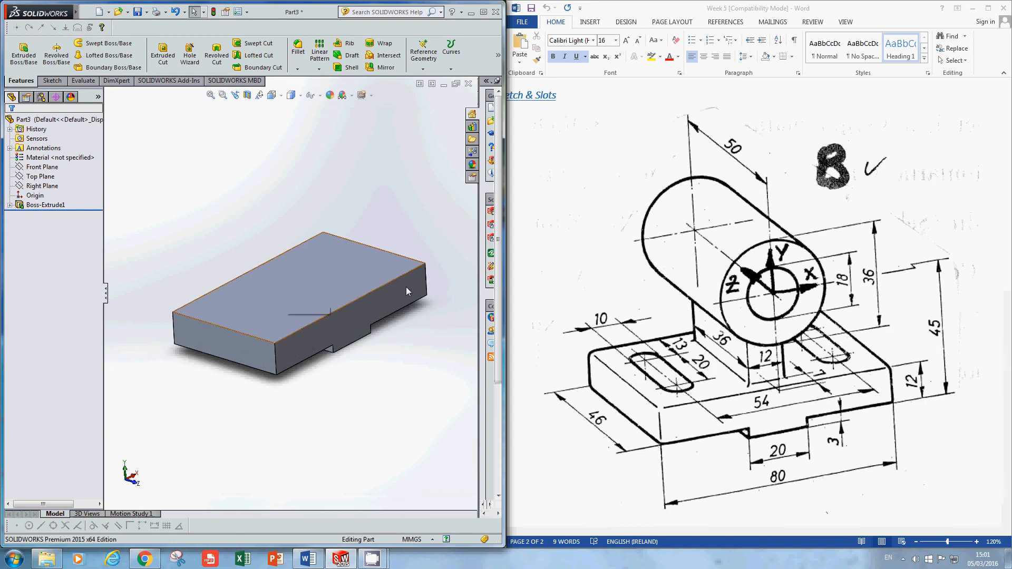
{"action": "left_click", "coordinate": [9, 205]}
{"action": "left_click", "coordinate": [36, 216]}
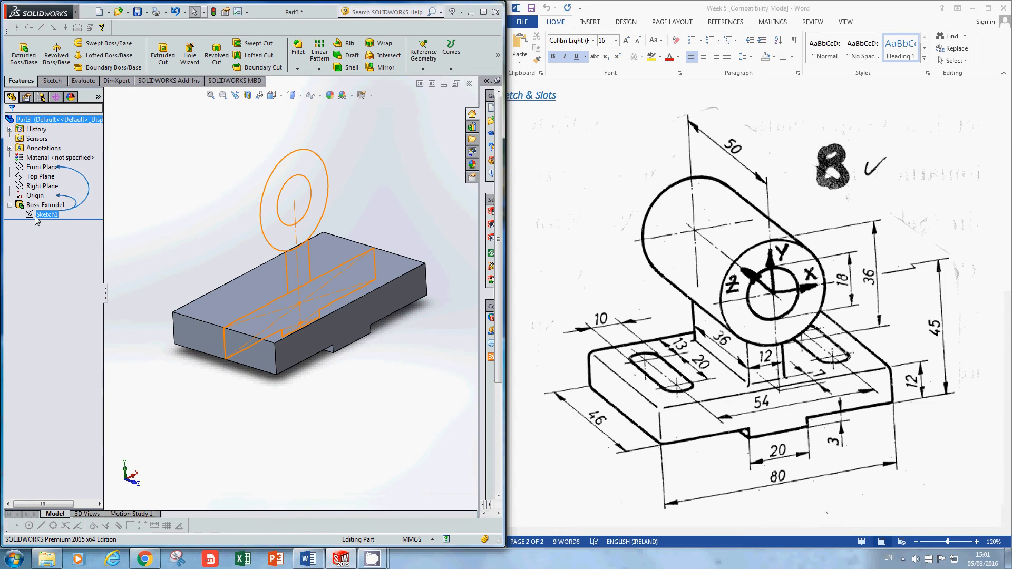
{"action": "right_click", "coordinate": [34, 216]}
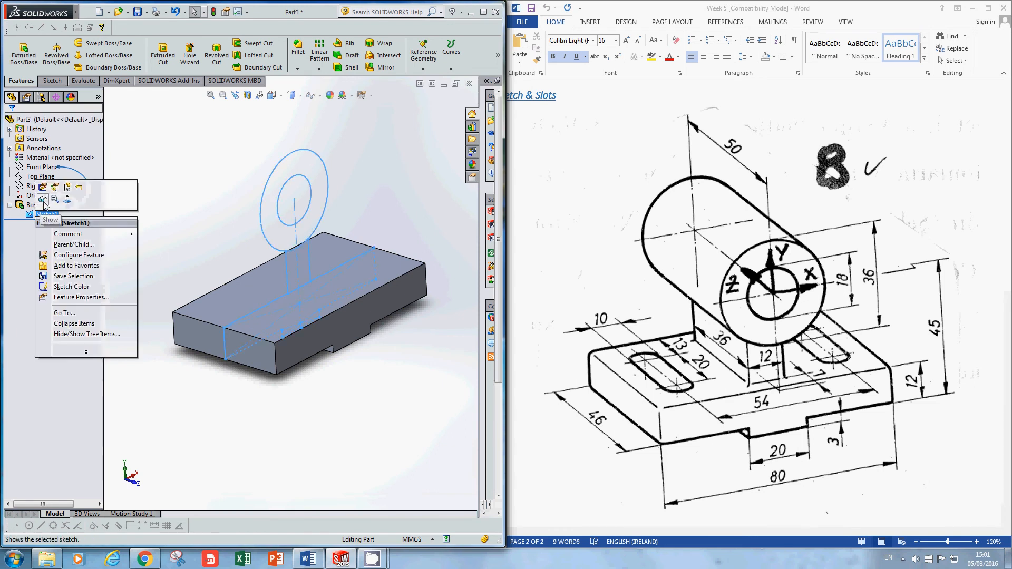
{"action": "left_click", "coordinate": [43, 203]}
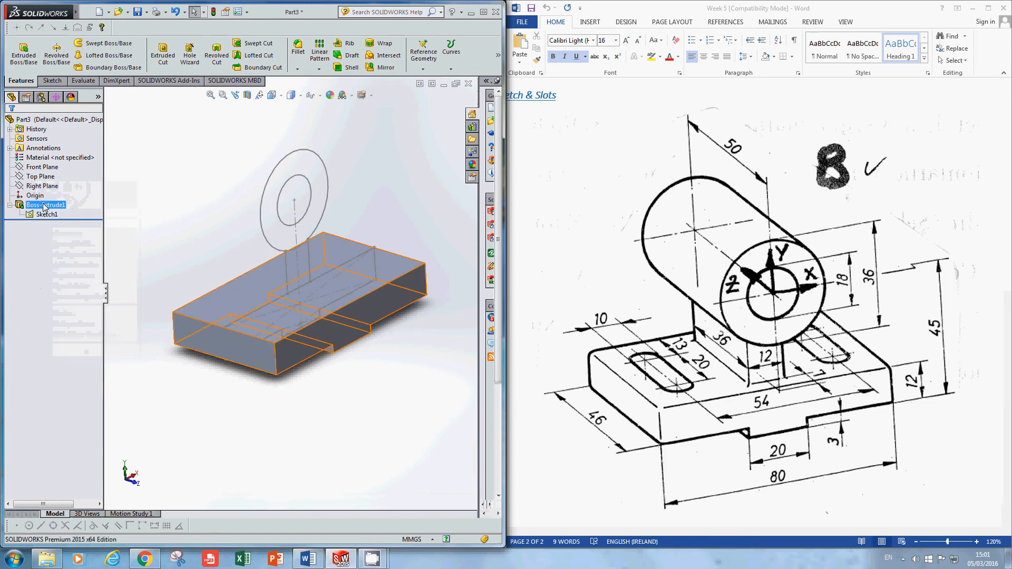
Step: Start a solid extrusion from the shared profile sketch, turning off Thin Feature and using the web's enclosed region as the only contour
{"action": "mouse_move", "coordinate": [215, 246]}
{"action": "middle_mouse_down"}
{"action": "mouse_move", "coordinate": [203, 210]}
{"action": "mouse_move", "coordinate": [213, 265]}
{"action": "middle_mouse_up"}
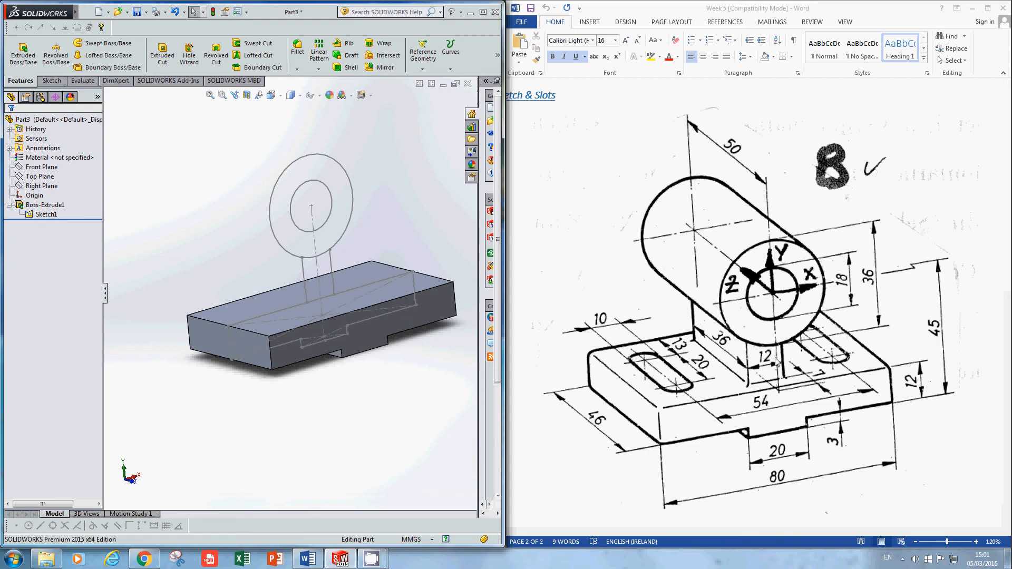
{"action": "left_click", "coordinate": [24, 65]}
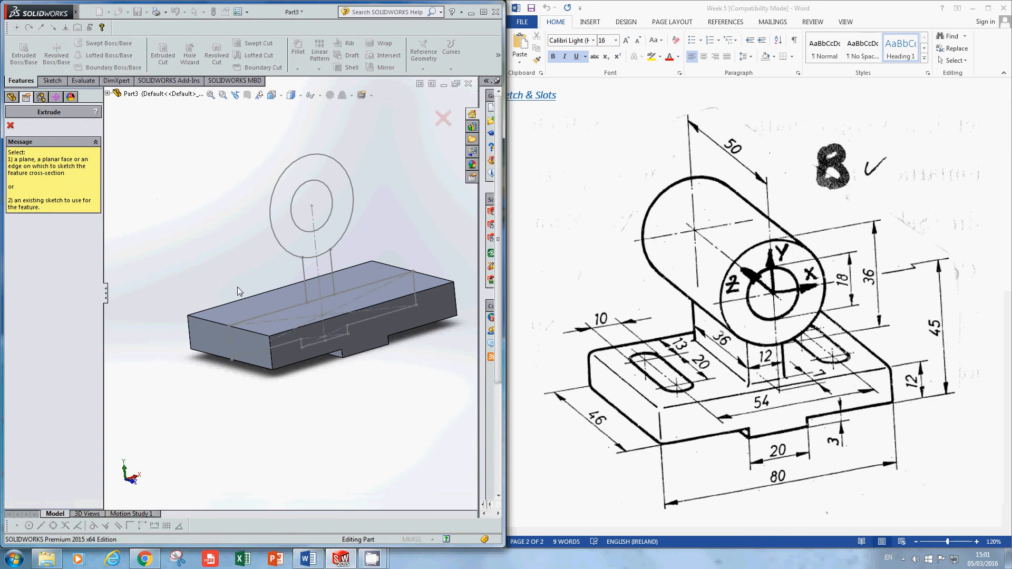
{"action": "left_click", "coordinate": [310, 277]}
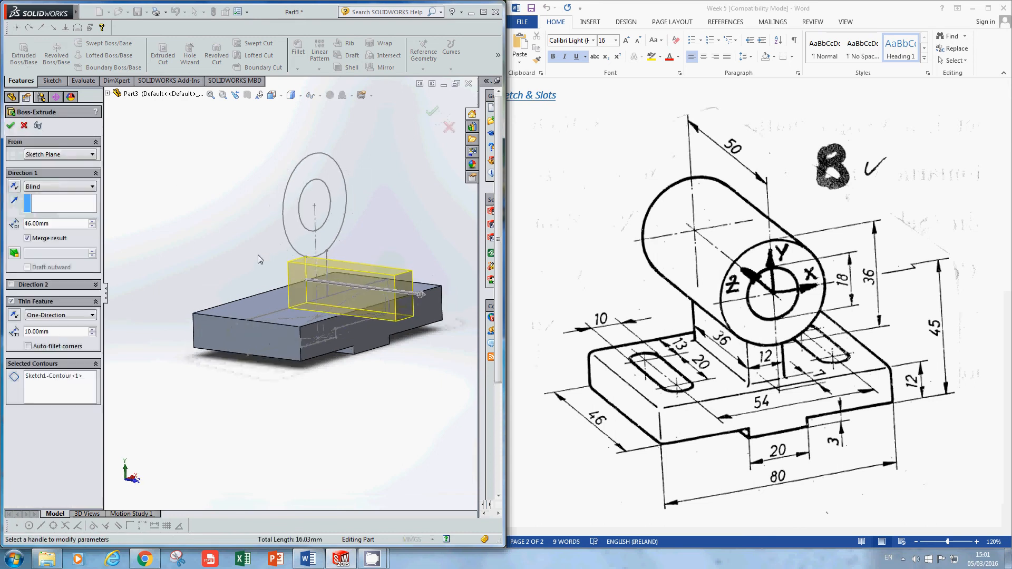
{"action": "mouse_move", "coordinate": [203, 245]}
{"action": "middle_mouse_down"}
{"action": "mouse_move", "coordinate": [191, 254]}
{"action": "mouse_move", "coordinate": [204, 271]}
{"action": "mouse_move", "coordinate": [208, 254]}
{"action": "middle_mouse_up"}
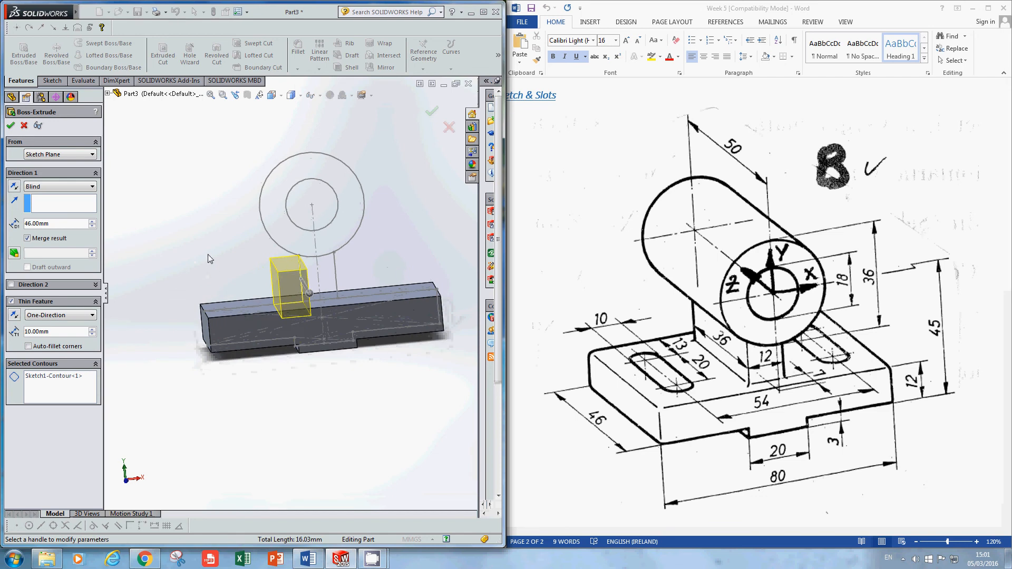
{"action": "scroll", "coordinate": [299, 286], "scroll_direction": "down", "scroll_amount": 3}
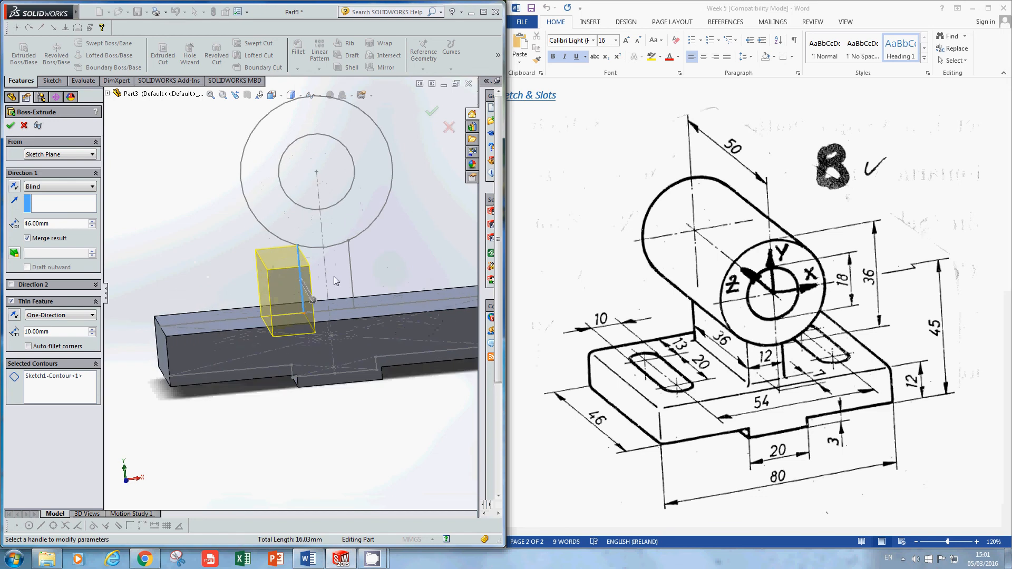
{"action": "left_click", "coordinate": [11, 302]}
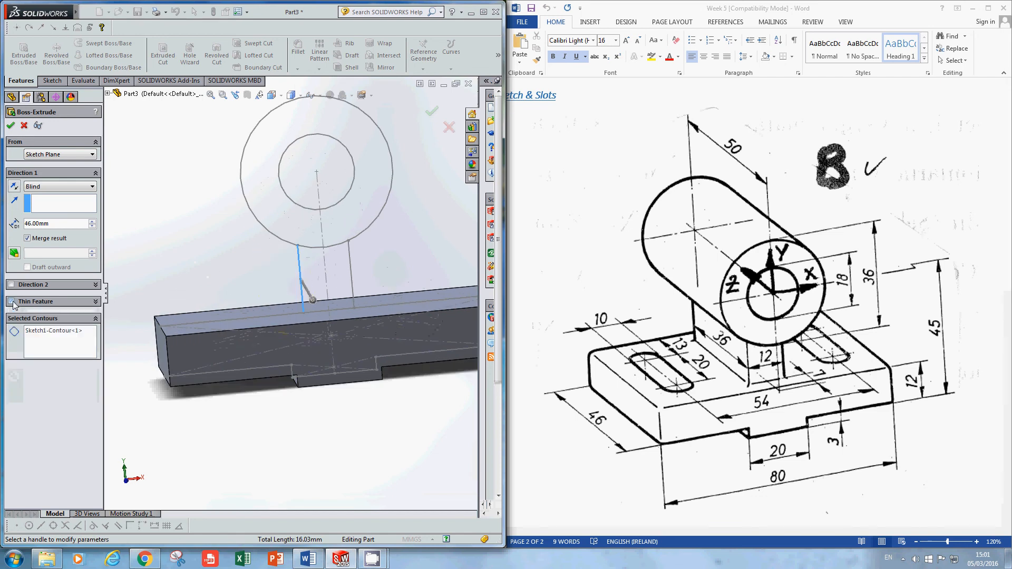
{"action": "left_click", "coordinate": [70, 333]}
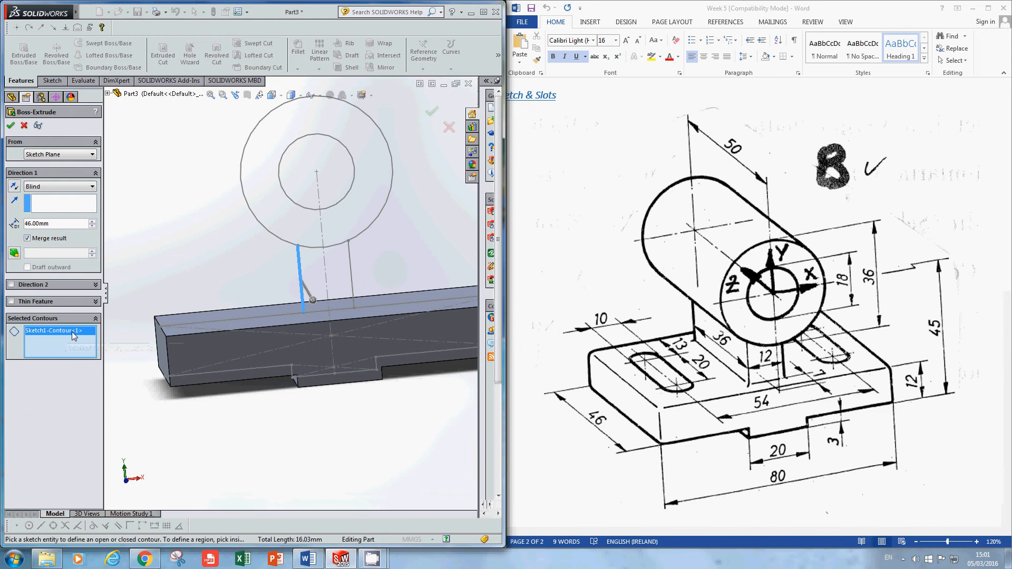
{"action": "key", "text": "Delete"}
{"action": "middle_click_drag", "start_coordinate": [233, 255], "coordinate": [285, 270]}
{"action": "left_click", "coordinate": [311, 279]}
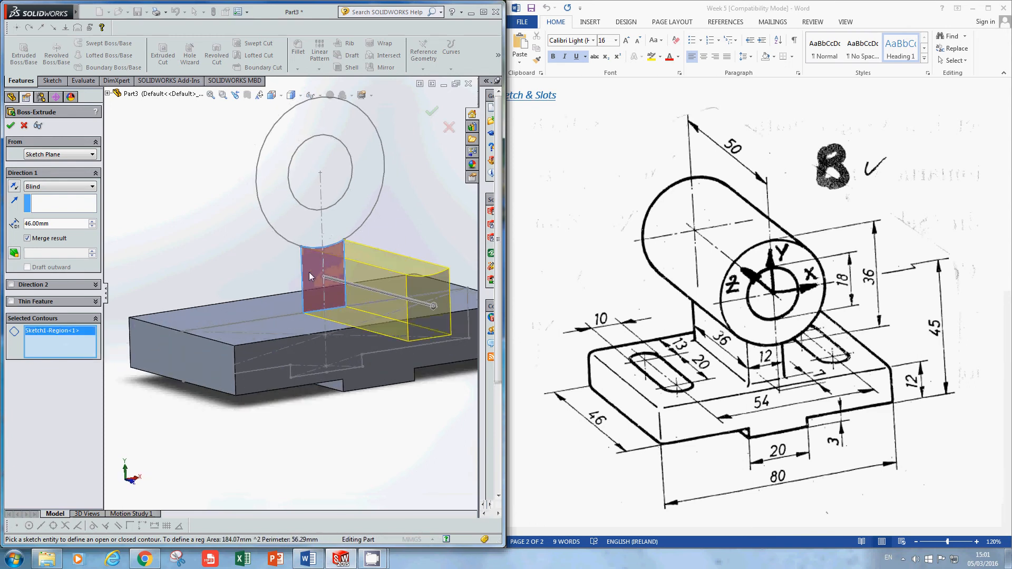
Step: Extrude the web region with a Mid Plane end condition and a depth of 36 mm, and complete the feature
{"action": "middle_click_drag", "start_coordinate": [232, 248], "coordinate": [291, 252]}
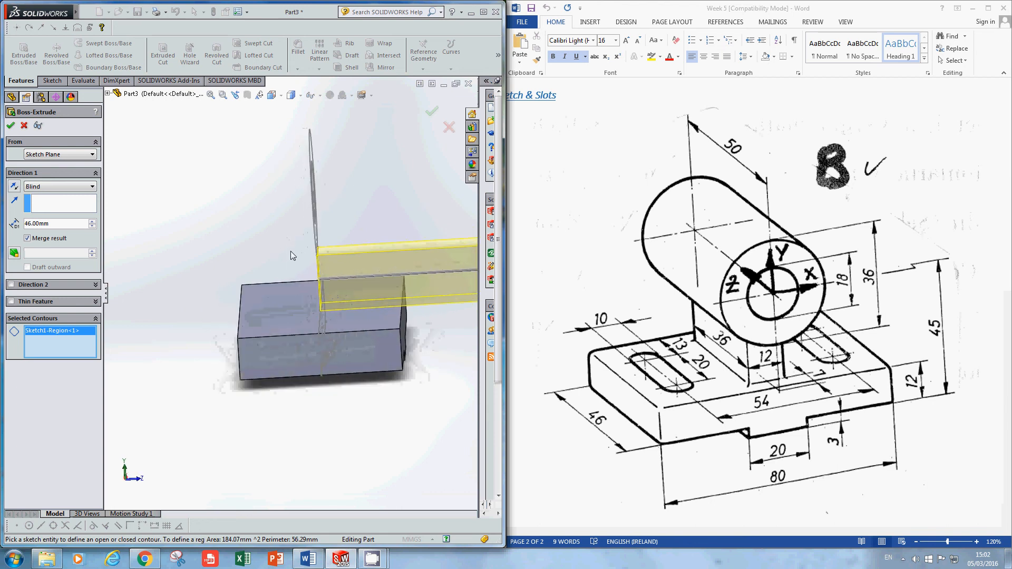
{"action": "left_click", "coordinate": [56, 187]}
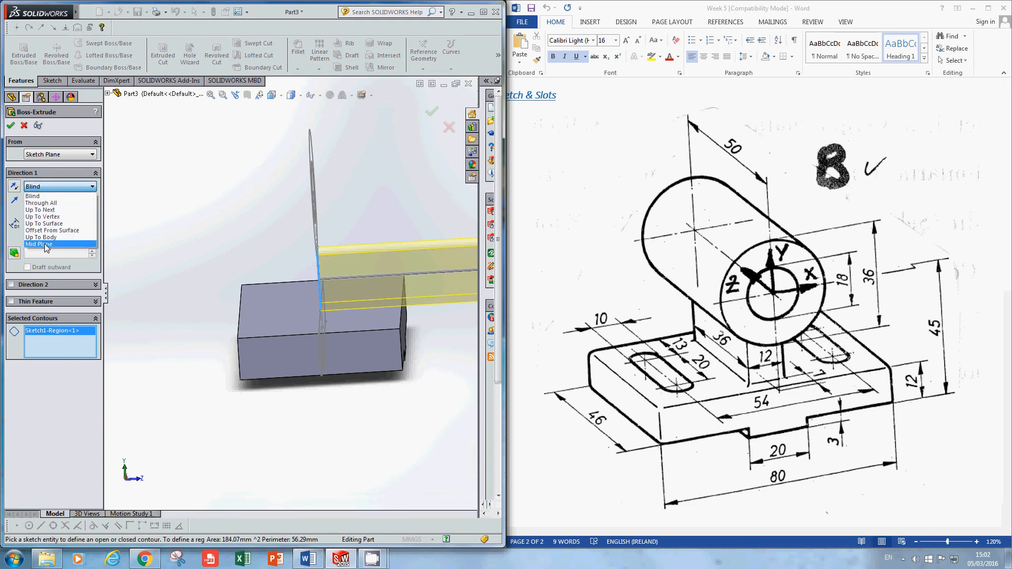
{"action": "left_click", "coordinate": [47, 244]}
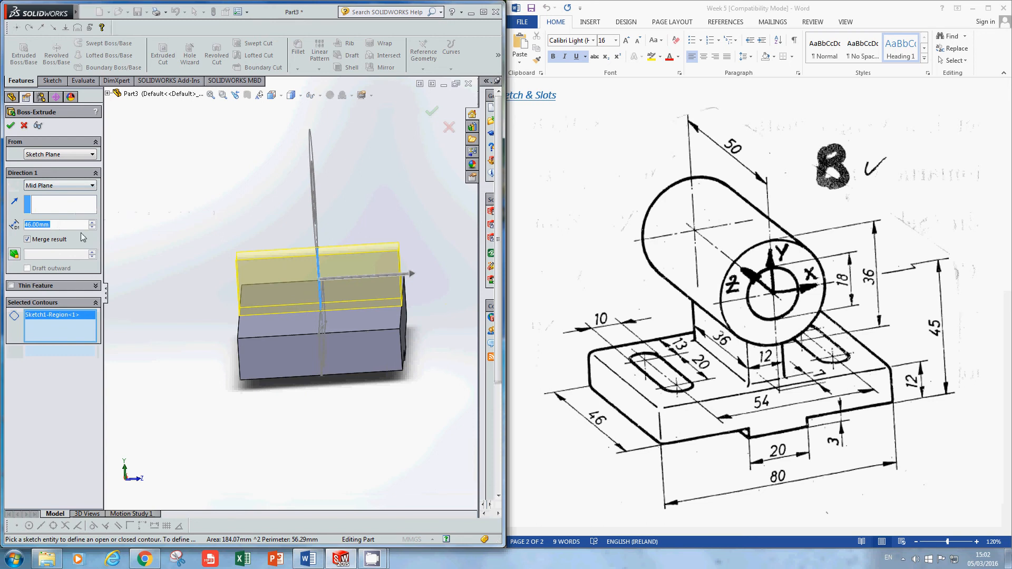
{"action": "type", "text": "36"}
{"action": "key", "text": "Return"}
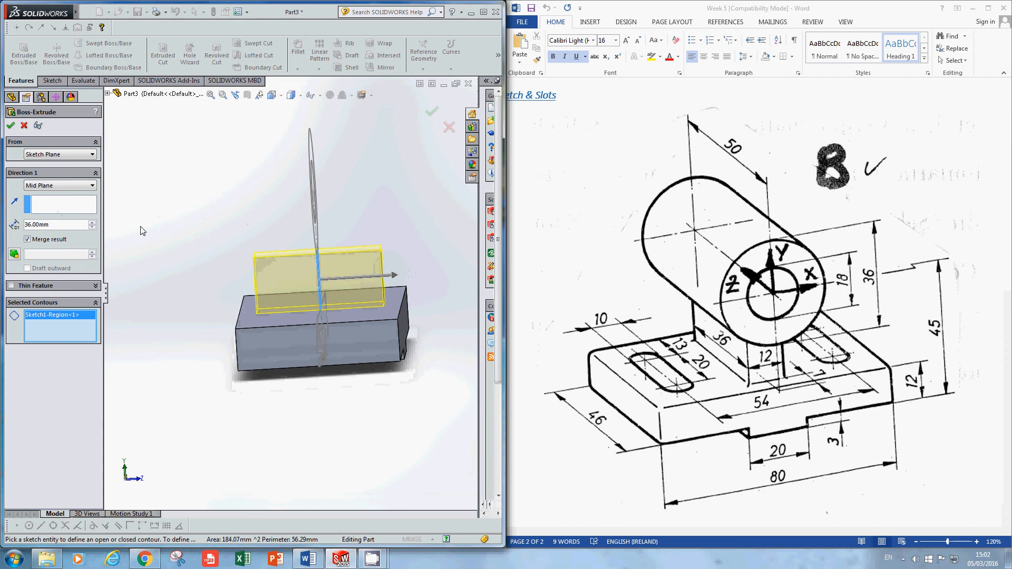
{"action": "mouse_move", "coordinate": [228, 232]}
{"action": "middle_mouse_down"}
{"action": "mouse_move", "coordinate": [220, 210]}
{"action": "mouse_move", "coordinate": [226, 238]}
{"action": "middle_mouse_up"}
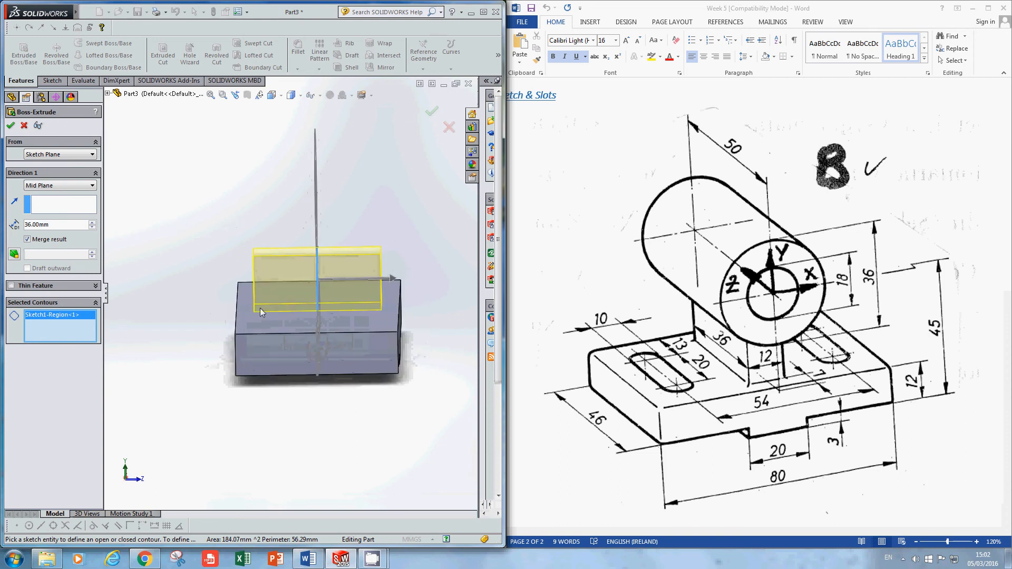
{"action": "left_click", "coordinate": [10, 125]}
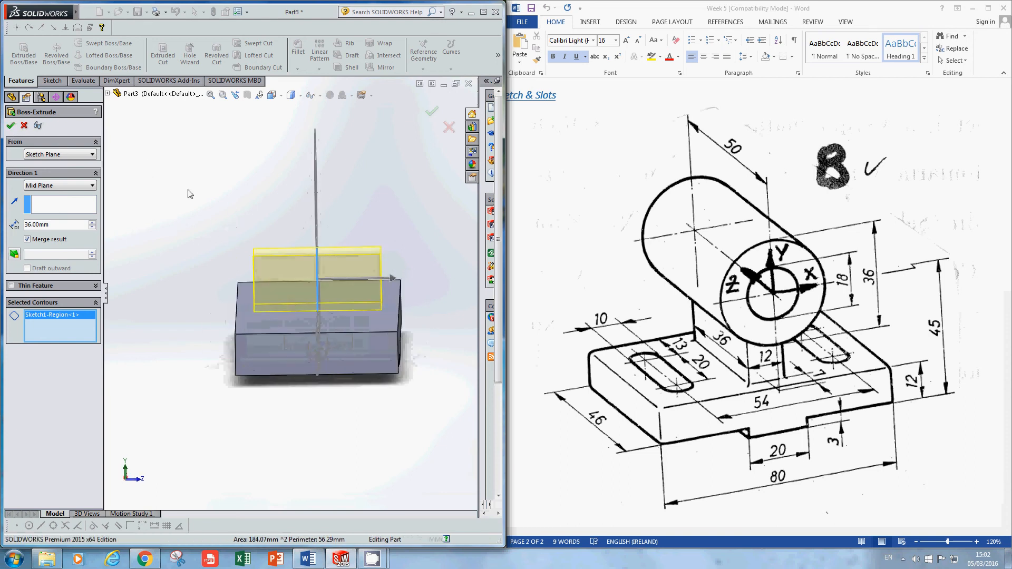
{"action": "mouse_move", "coordinate": [222, 203]}
{"action": "middle_mouse_down"}
{"action": "mouse_move", "coordinate": [176, 185]}
{"action": "mouse_move", "coordinate": [160, 199]}
{"action": "mouse_move", "coordinate": [165, 215]}
{"action": "middle_mouse_up"}
{"action": "left_click", "coordinate": [165, 215]}
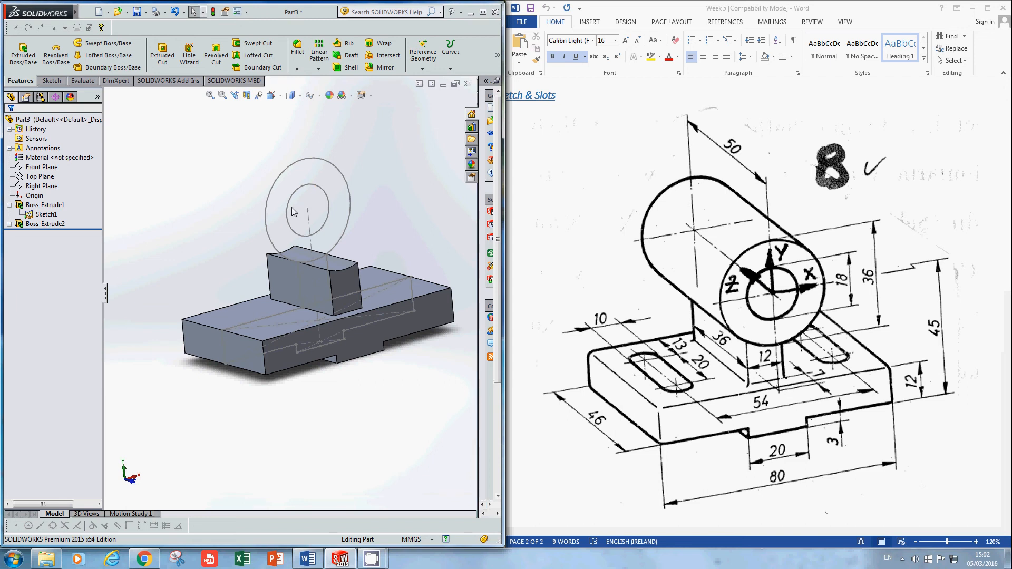
Step: Start another boss extrusion from the shared sketch, using the cylinder's outer circle and the inner circle region as contours to leave the bore open
{"action": "middle_click_drag", "start_coordinate": [197, 178], "coordinate": [200, 188]}
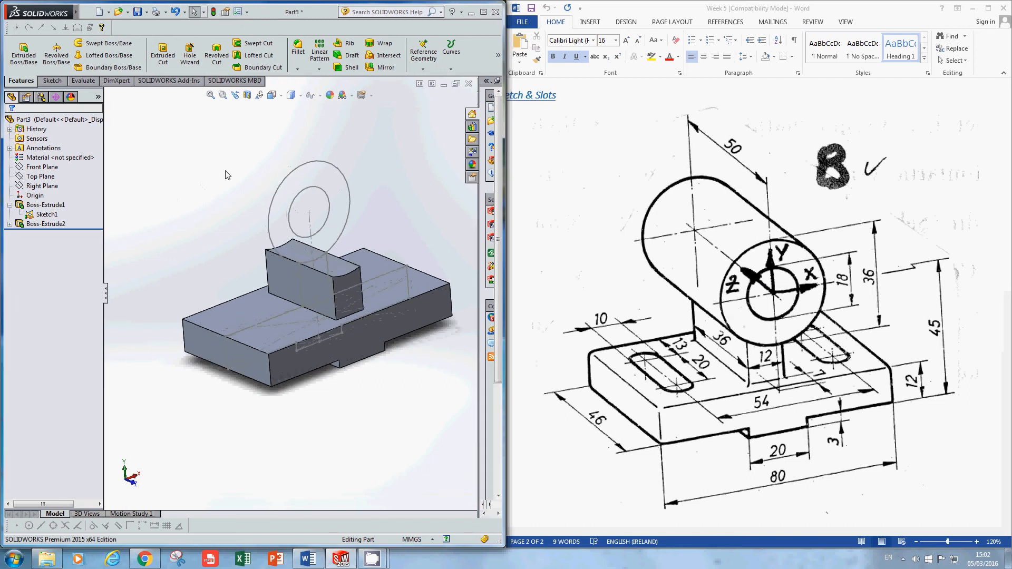
{"action": "left_click", "coordinate": [24, 55]}
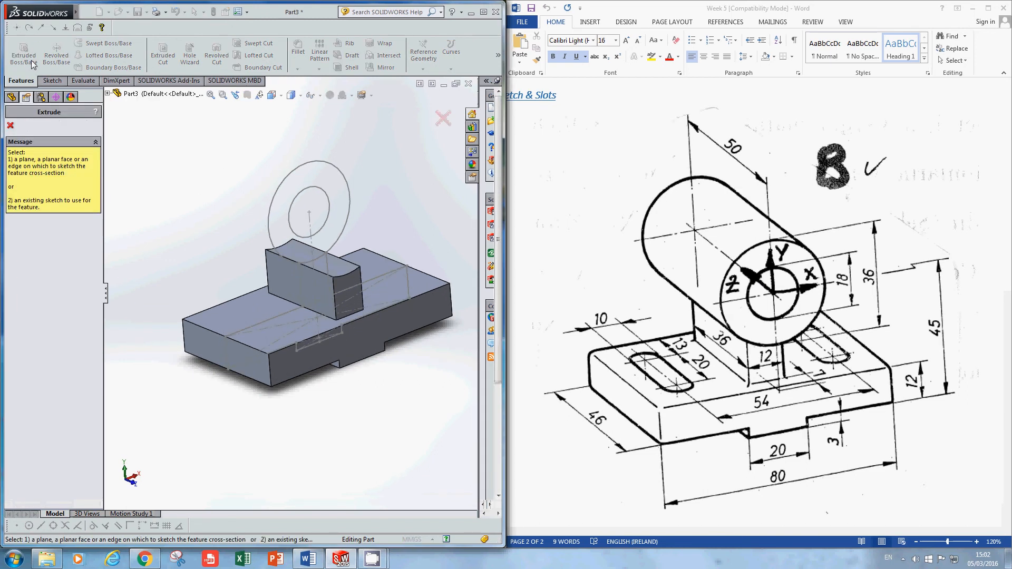
{"action": "left_click", "coordinate": [283, 190]}
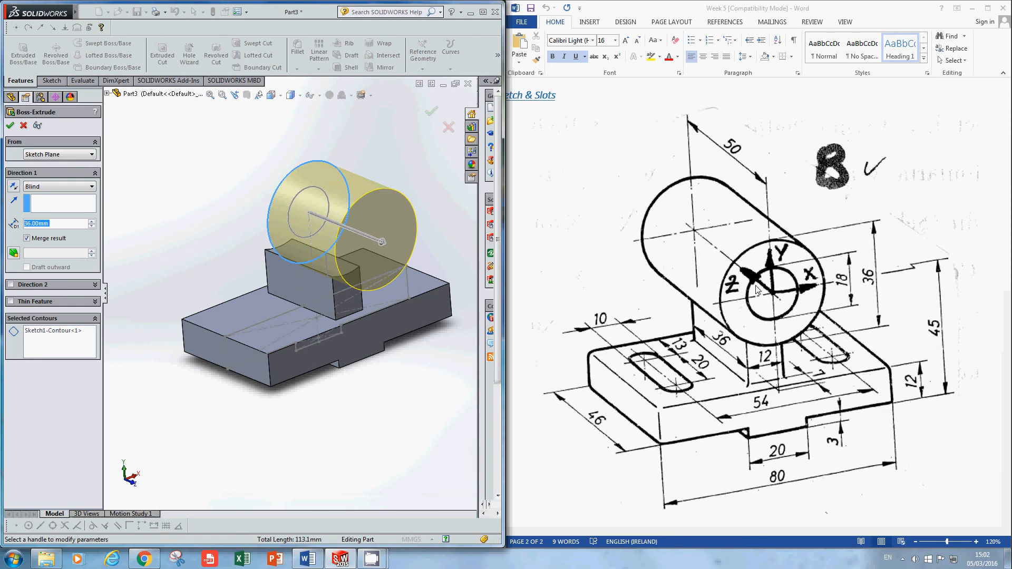
{"action": "left_click", "coordinate": [52, 347]}
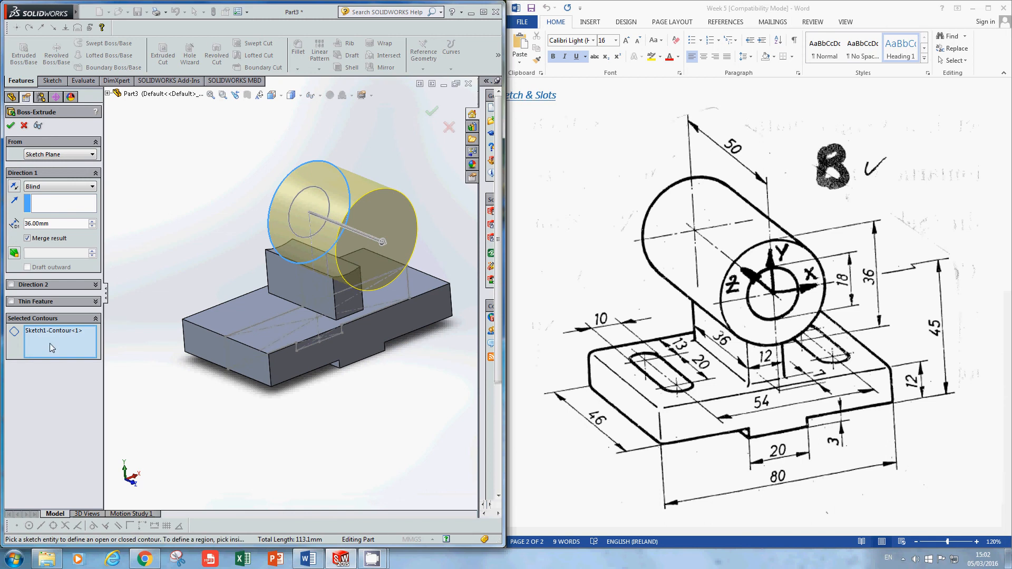
{"action": "left_click", "coordinate": [313, 205]}
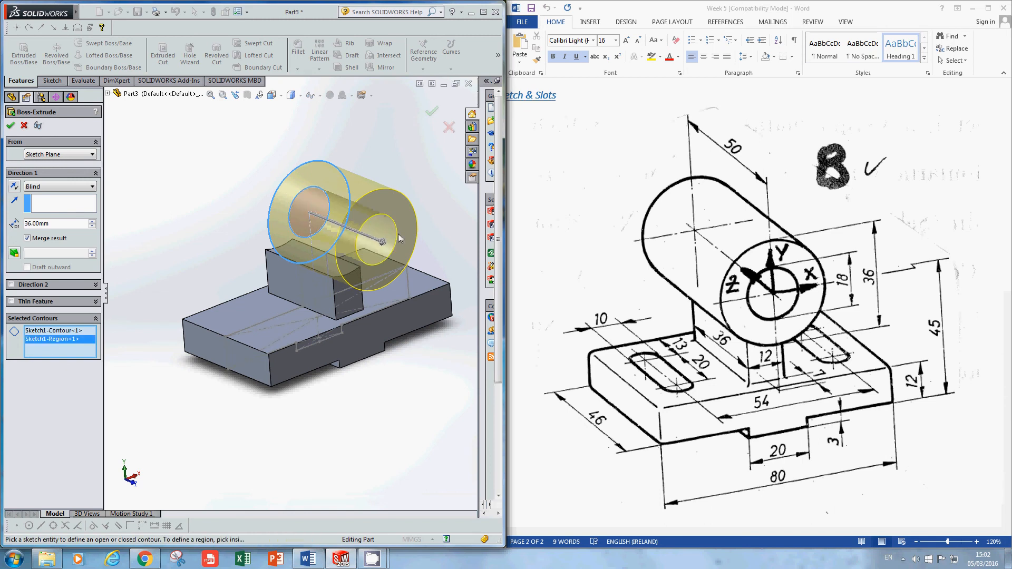
Step: Extrude the hollow cylinder with a Mid Plane end condition and a depth of 50 mm, and complete the feature
{"action": "middle_click_drag", "start_coordinate": [228, 198], "coordinate": [257, 224]}
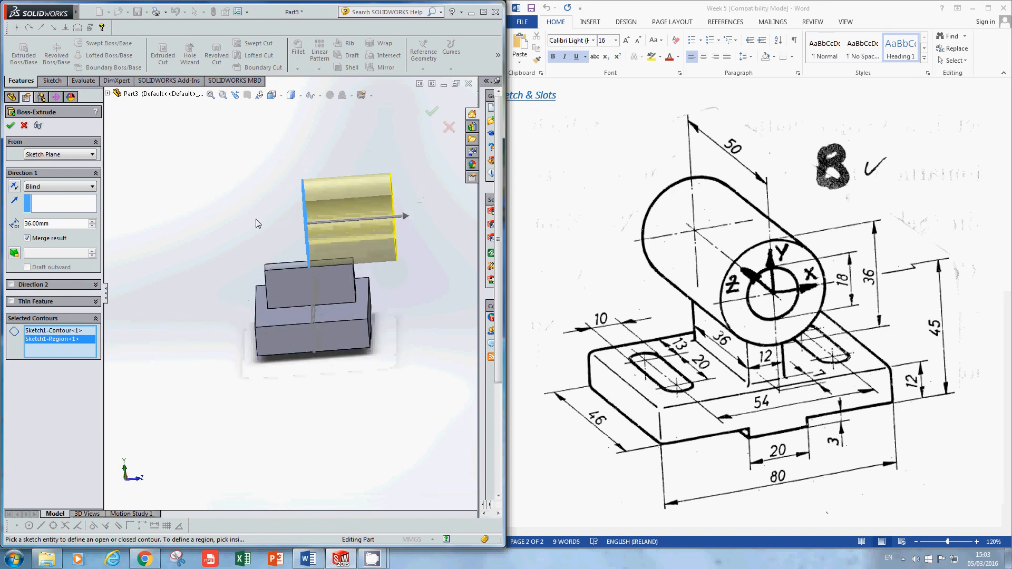
{"action": "left_click", "coordinate": [40, 188]}
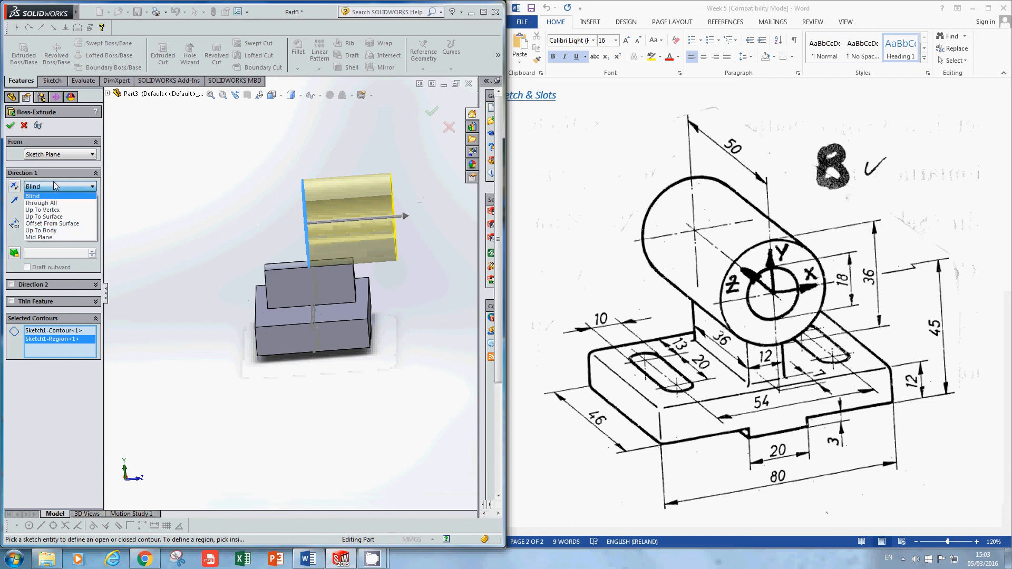
{"action": "left_click", "coordinate": [38, 237]}
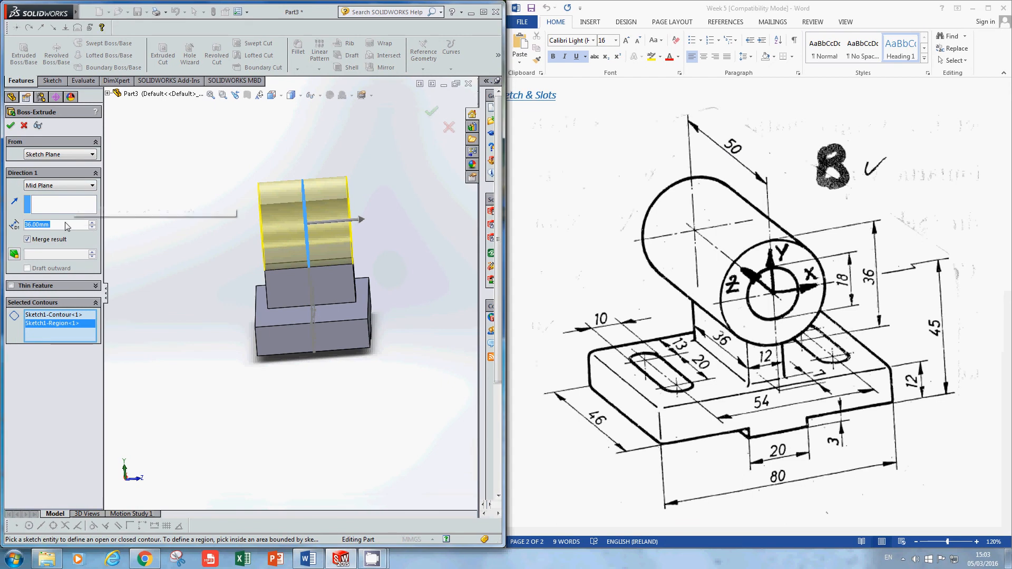
{"action": "type", "text": "50"}
{"action": "key", "text": "Return"}
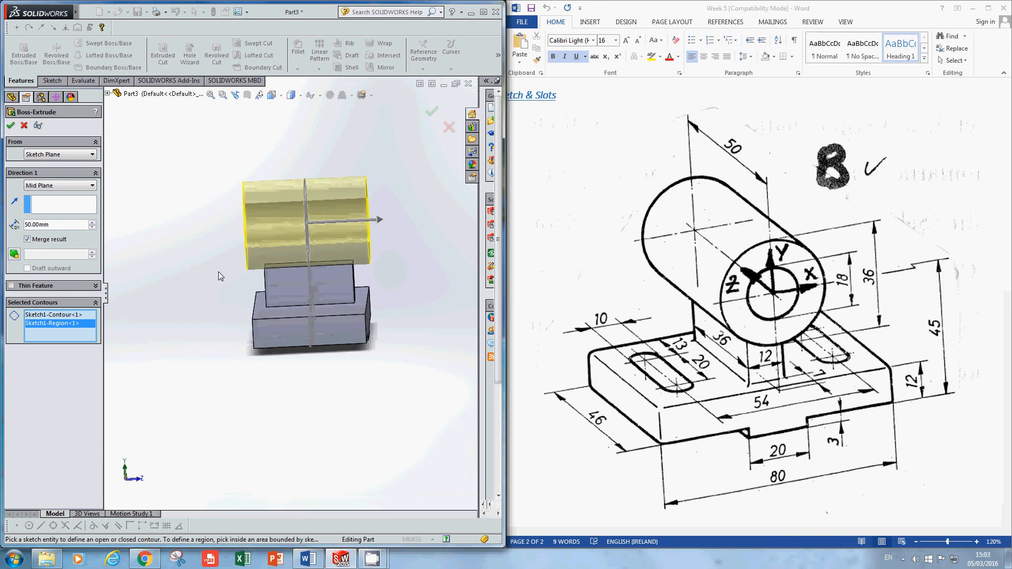
{"action": "middle_click_drag", "start_coordinate": [202, 213], "coordinate": [161, 224]}
{"action": "left_click", "coordinate": [10, 126]}
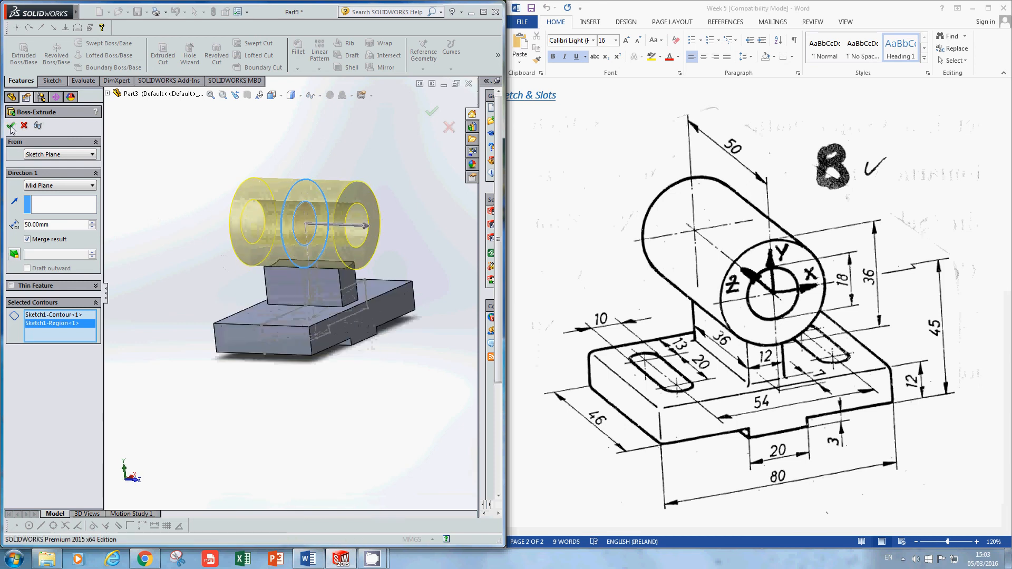
{"action": "middle_click_drag", "start_coordinate": [397, 217], "coordinate": [357, 228]}
{"action": "scroll", "coordinate": [297, 299], "scroll_direction": "down", "scroll_amount": 2}
{"action": "middle_click_drag", "start_coordinate": [235, 260], "coordinate": [252, 269]}
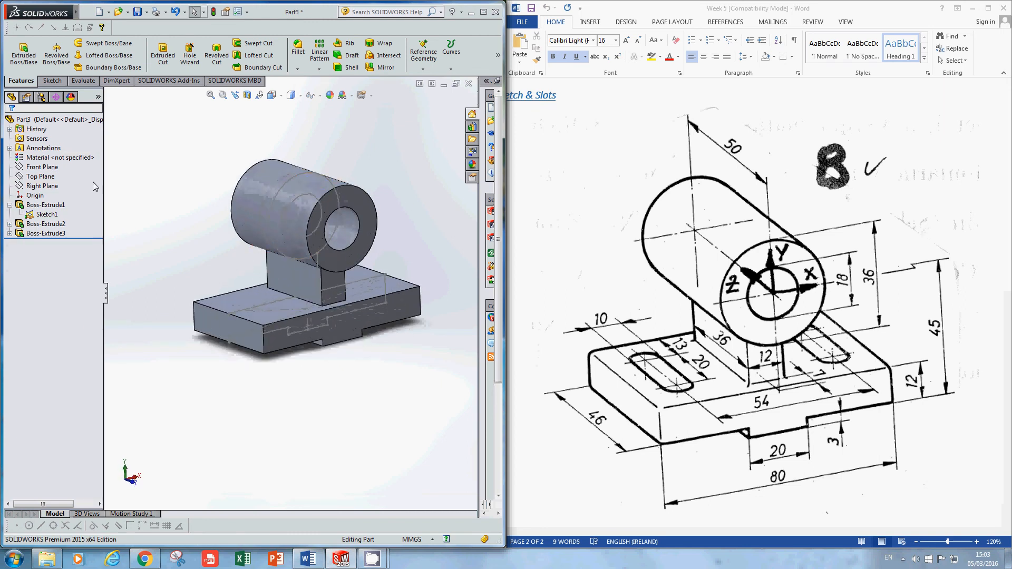
Step: Expand the three boss extrusions in the feature tree and examine which sketch each one uses
{"action": "left_click", "coordinate": [9, 205]}
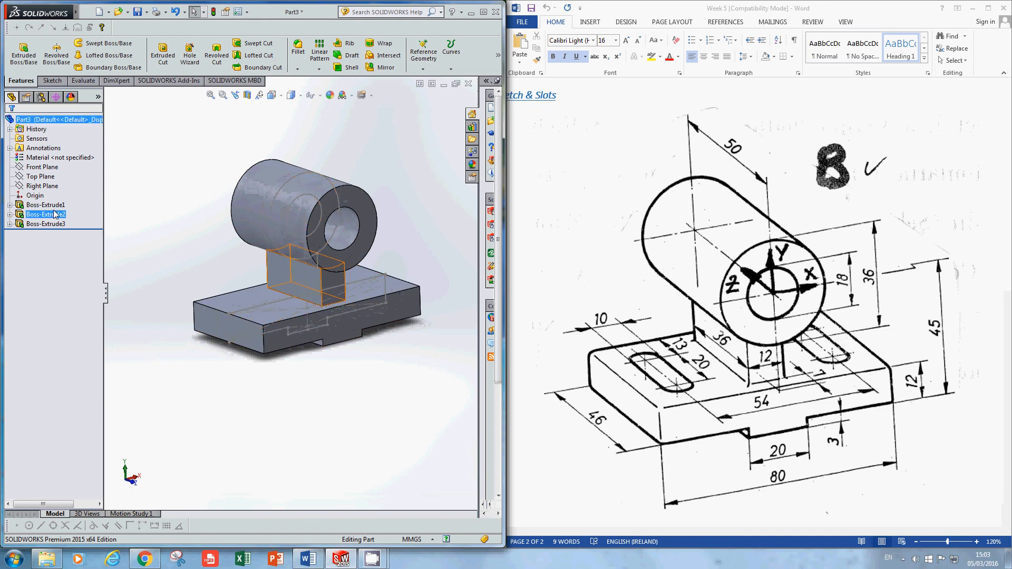
{"action": "left_click", "coordinate": [10, 205]}
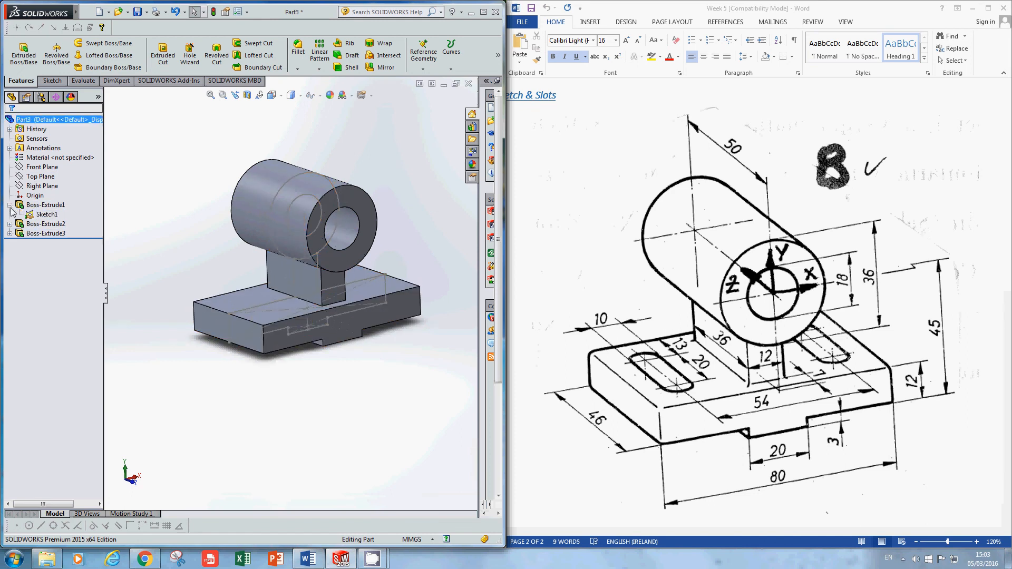
{"action": "left_click", "coordinate": [43, 215]}
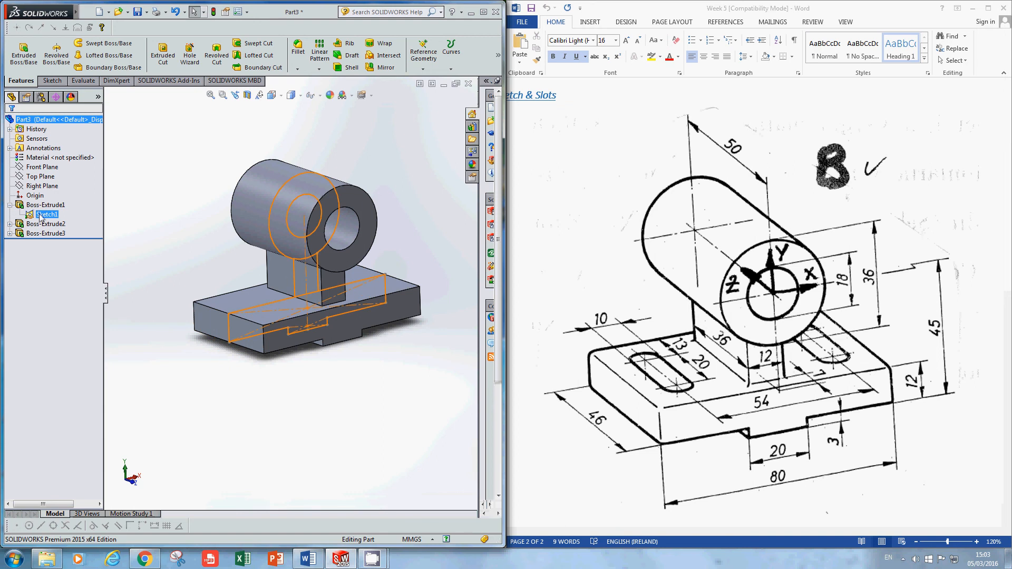
{"action": "left_click", "coordinate": [10, 224]}
{"action": "left_click", "coordinate": [10, 243]}
{"action": "left_click", "coordinate": [47, 252]}
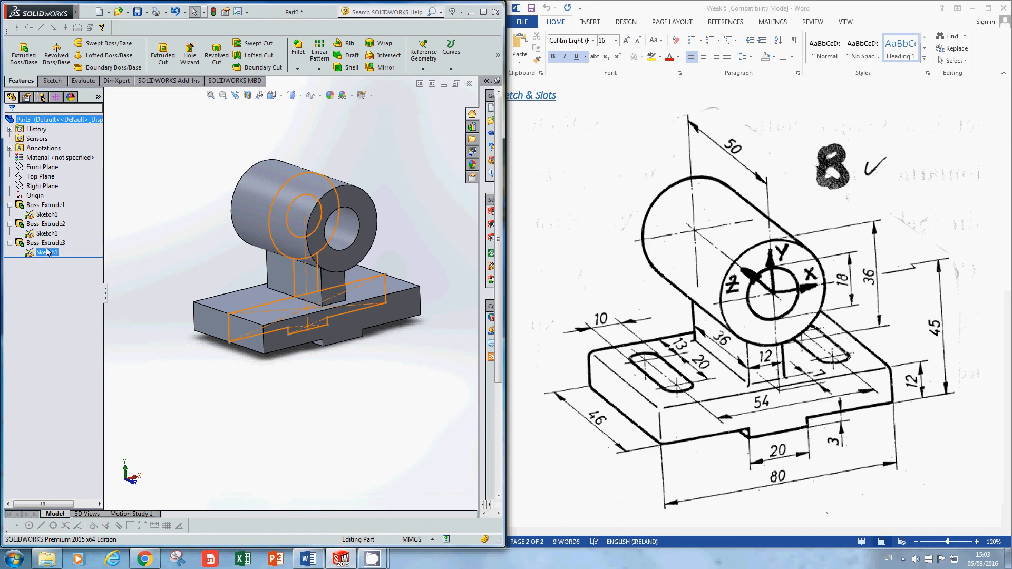
{"action": "left_click", "coordinate": [41, 214]}
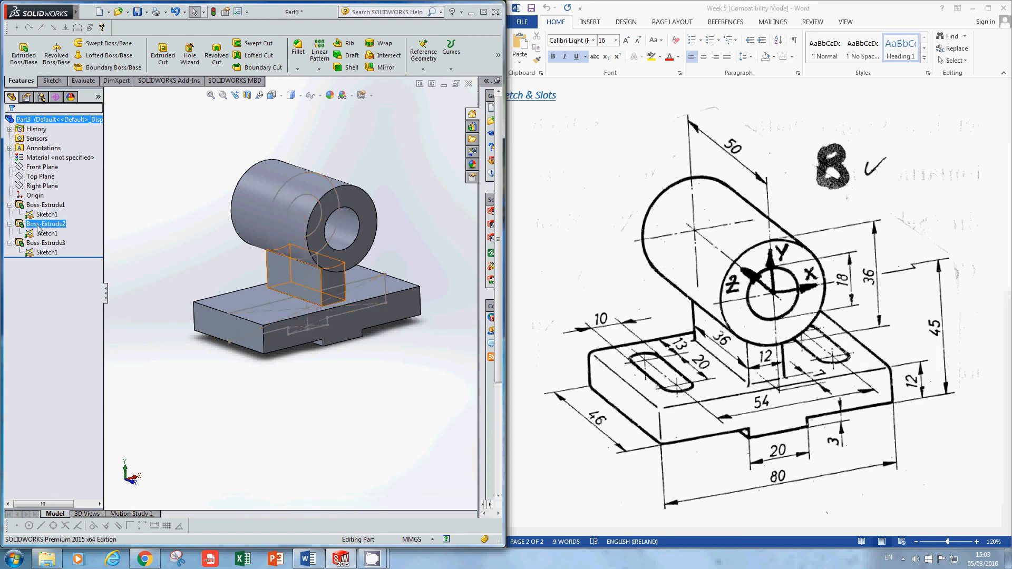
{"action": "left_click", "coordinate": [47, 253]}
{"action": "left_click", "coordinate": [46, 243]}
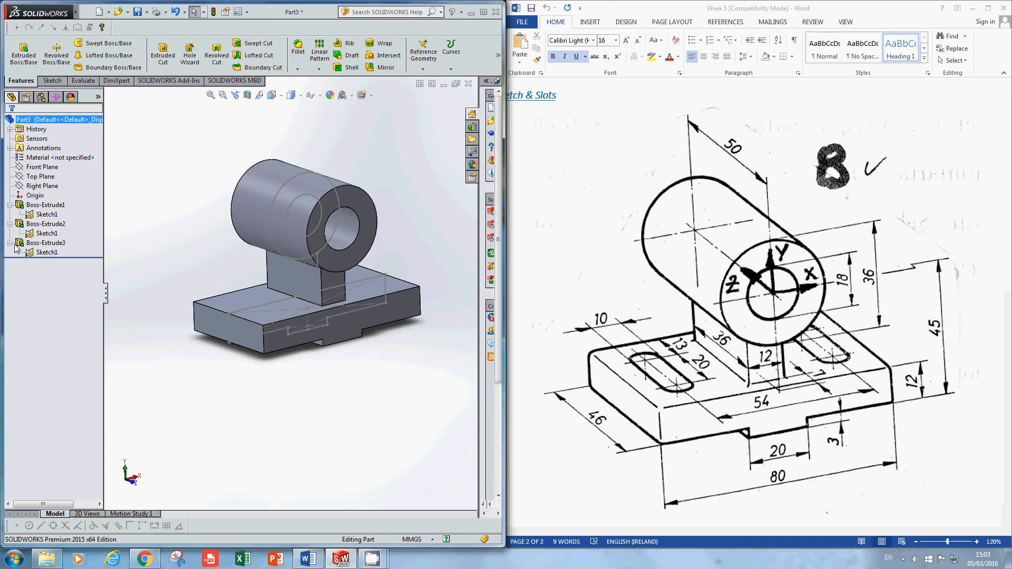
Step: Hide the shared profile sketch under the web extrusion
{"action": "left_click", "coordinate": [50, 233]}
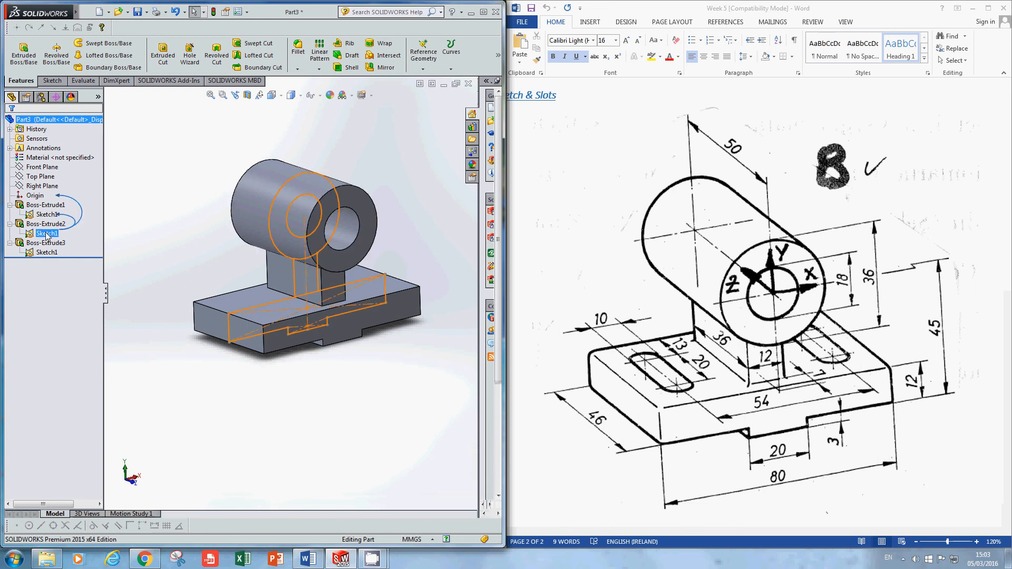
{"action": "right_click", "coordinate": [43, 239]}
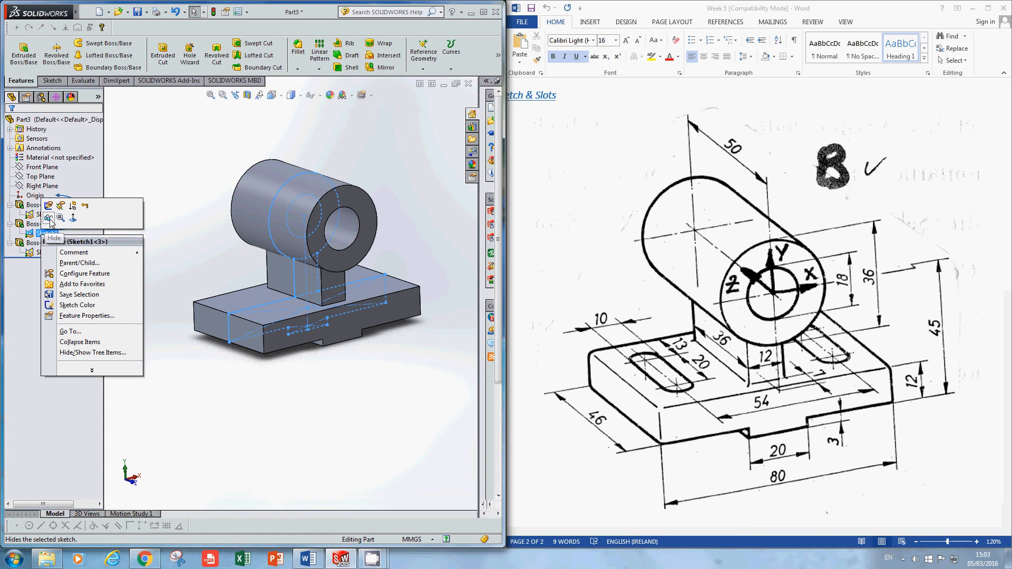
{"action": "left_click", "coordinate": [49, 218]}
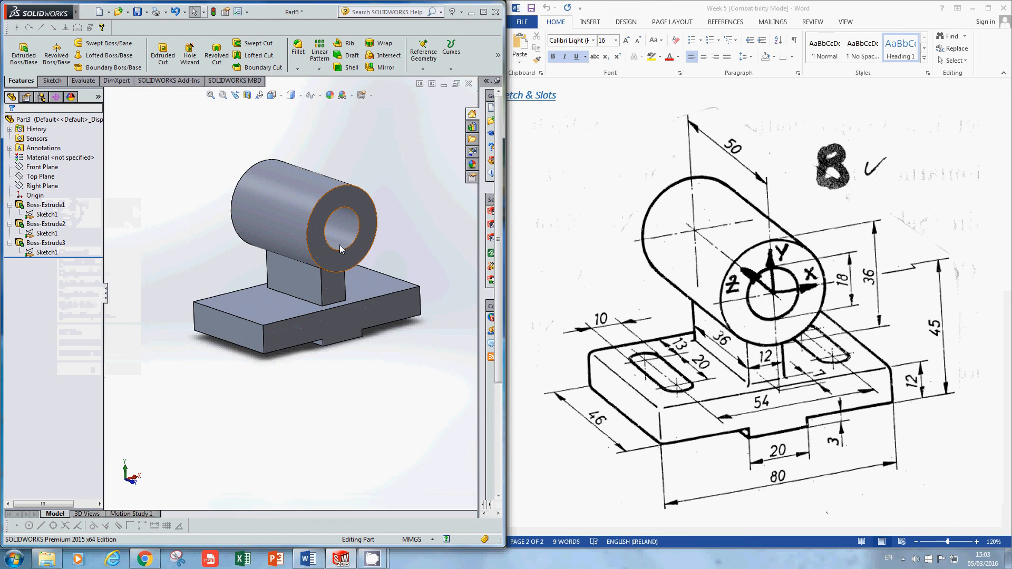
Step: Collapse the three boss extrusions in the feature tree so their sketches are tucked away
{"action": "left_click", "coordinate": [28, 205]}
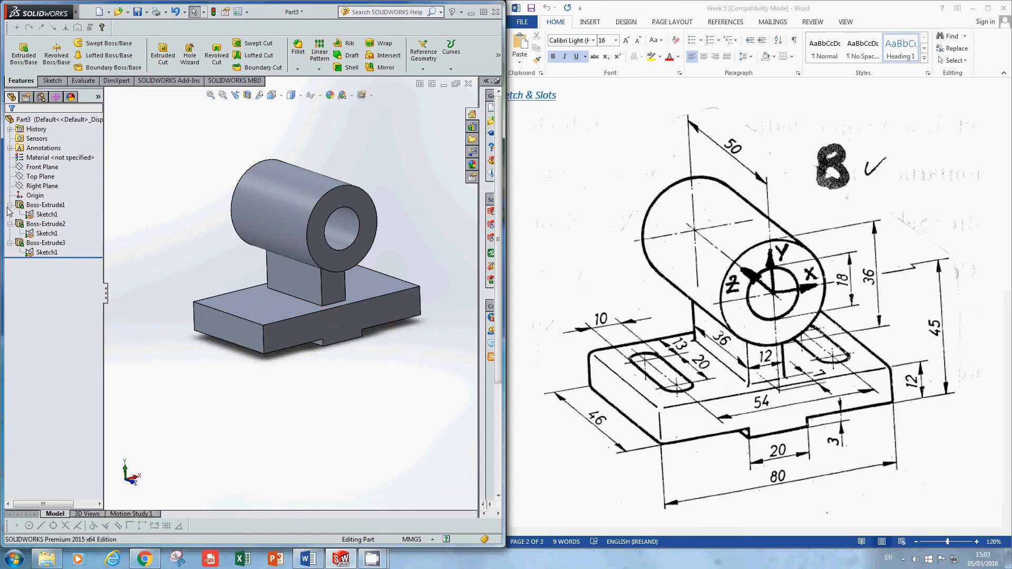
{"action": "left_click", "coordinate": [10, 206]}
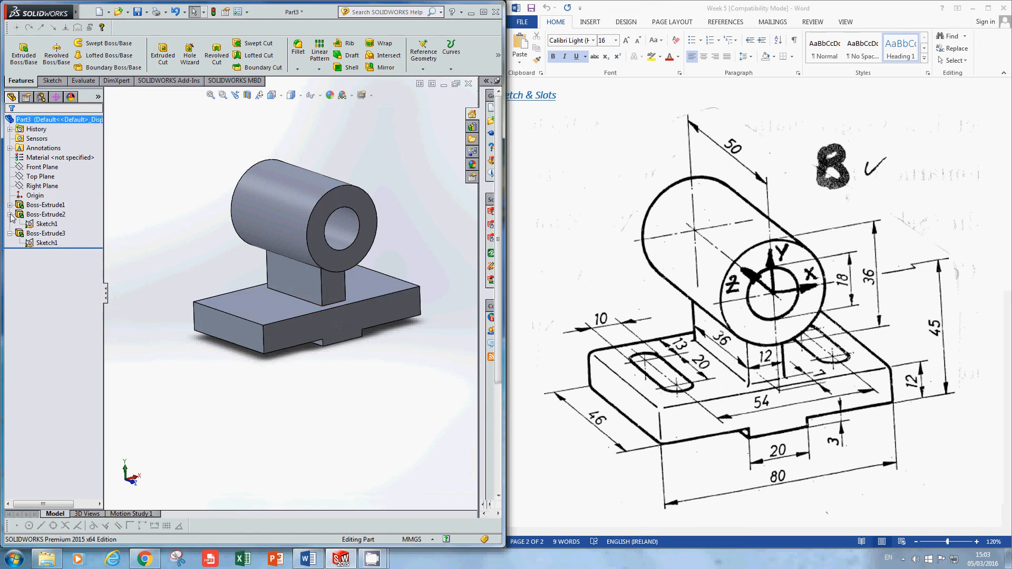
{"action": "left_click", "coordinate": [10, 215]}
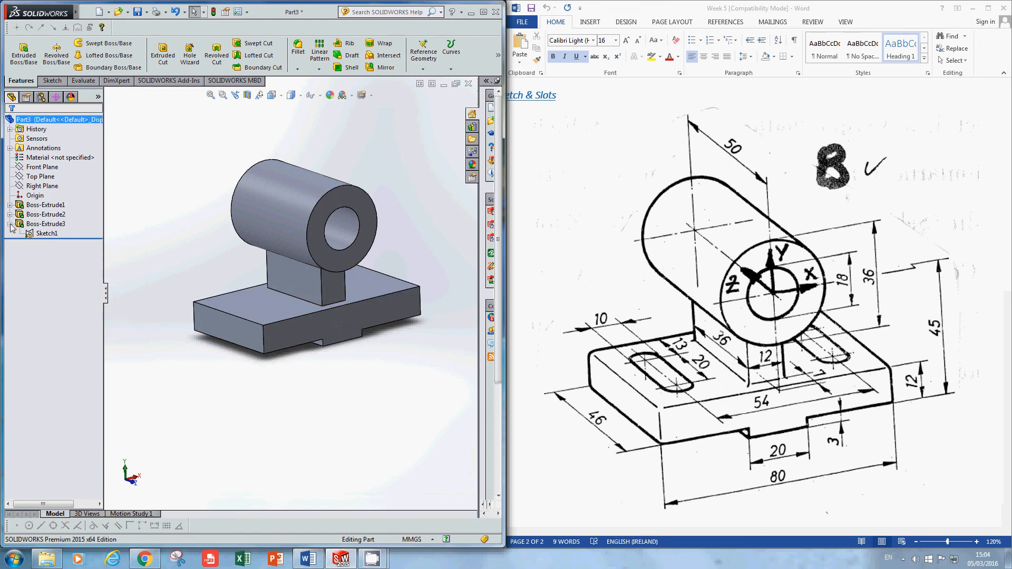
{"action": "left_click", "coordinate": [10, 224]}
{"action": "scroll", "coordinate": [174, 189], "scroll_direction": "up", "scroll_amount": 1}
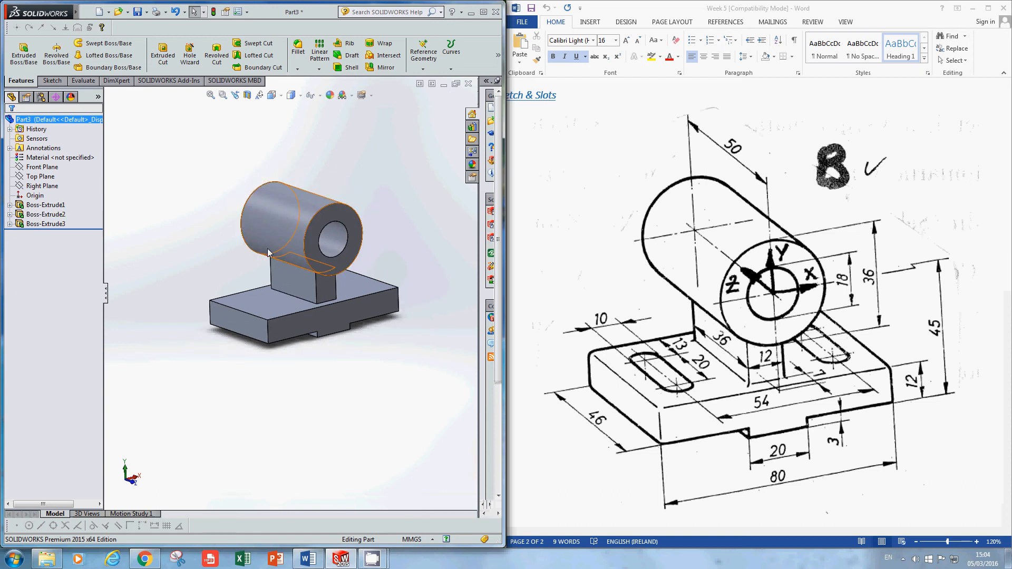
{"action": "middle_click_drag", "start_coordinate": [268, 253], "coordinate": [226, 244]}
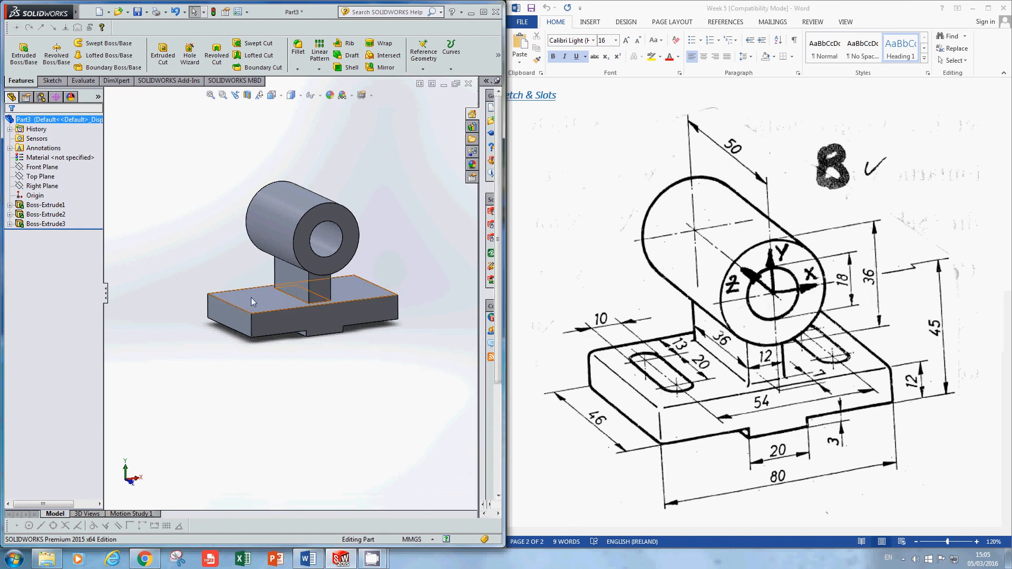
{"action": "middle_click_drag", "start_coordinate": [251, 274], "coordinate": [257, 286]}
{"action": "scroll", "coordinate": [264, 292], "scroll_direction": "down", "scroll_amount": 1}
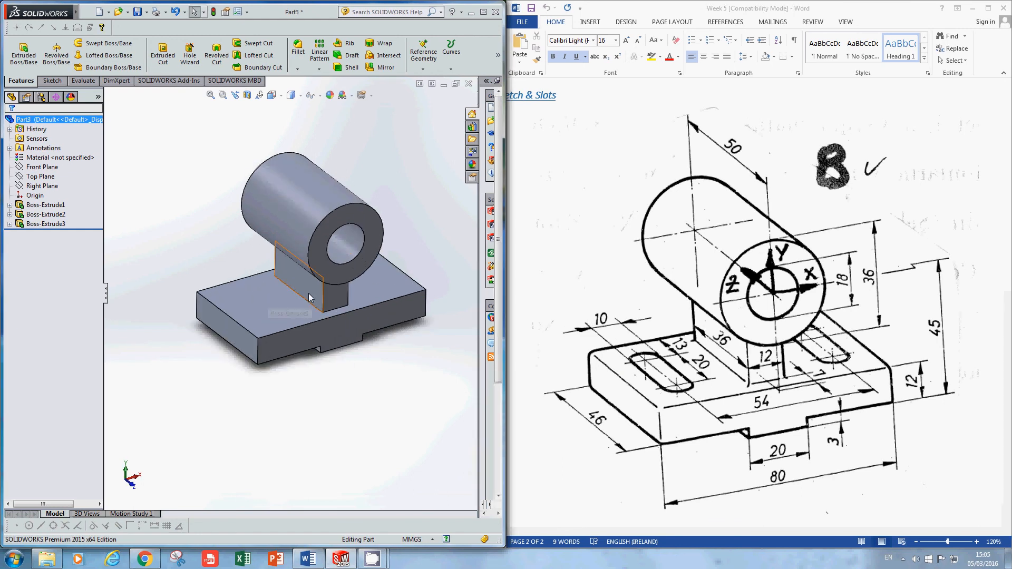
{"action": "scroll", "coordinate": [263, 262], "scroll_direction": "down", "scroll_amount": 1}
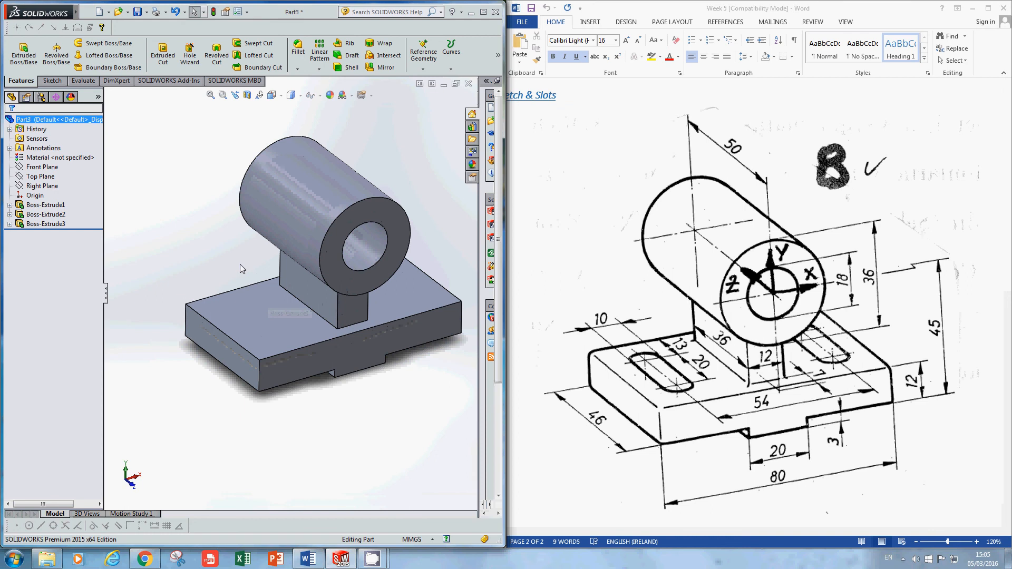
{"action": "left_click", "coordinate": [52, 81]}
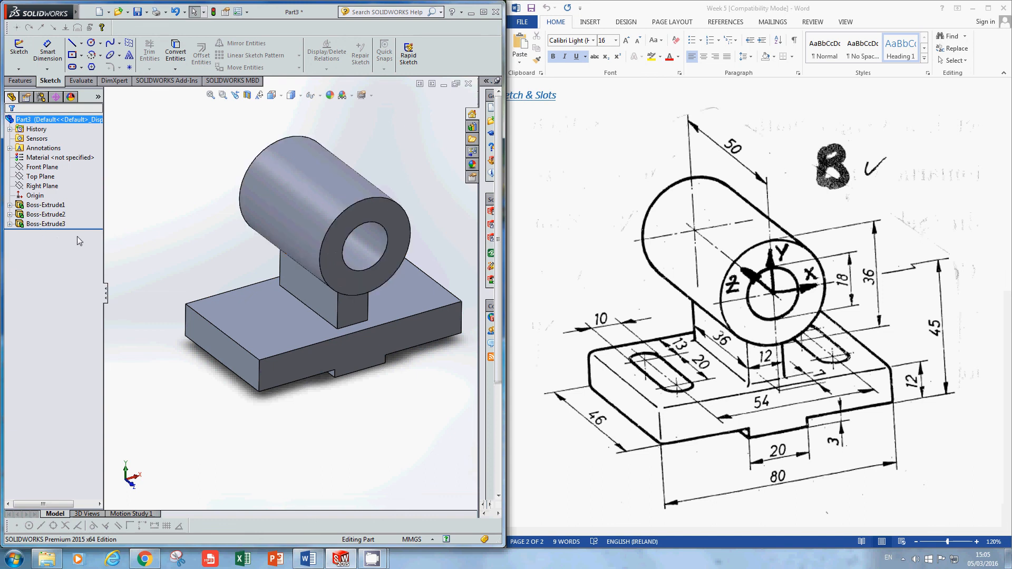
{"action": "left_click", "coordinate": [22, 81]}
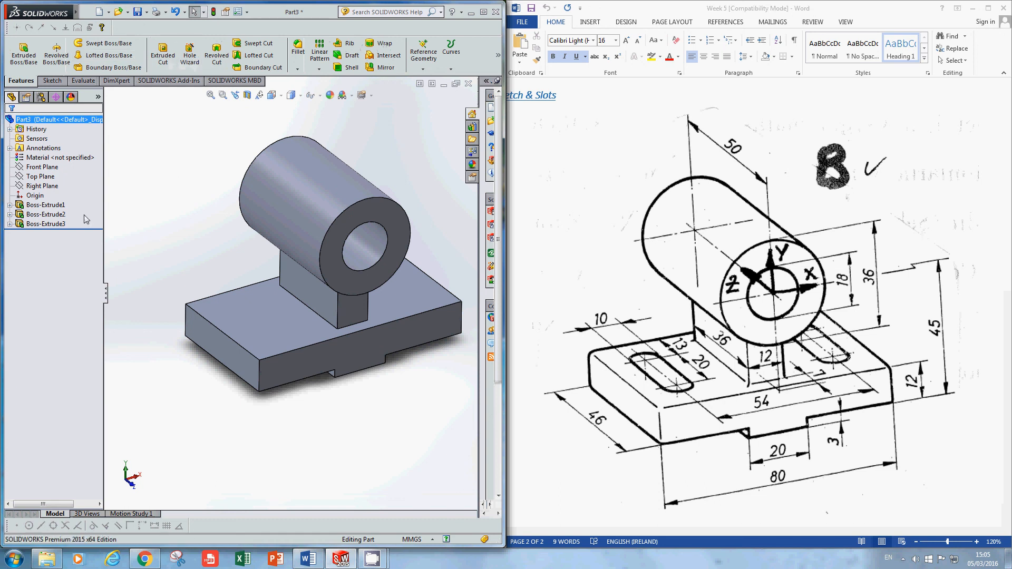
{"action": "left_click", "coordinate": [45, 214]}
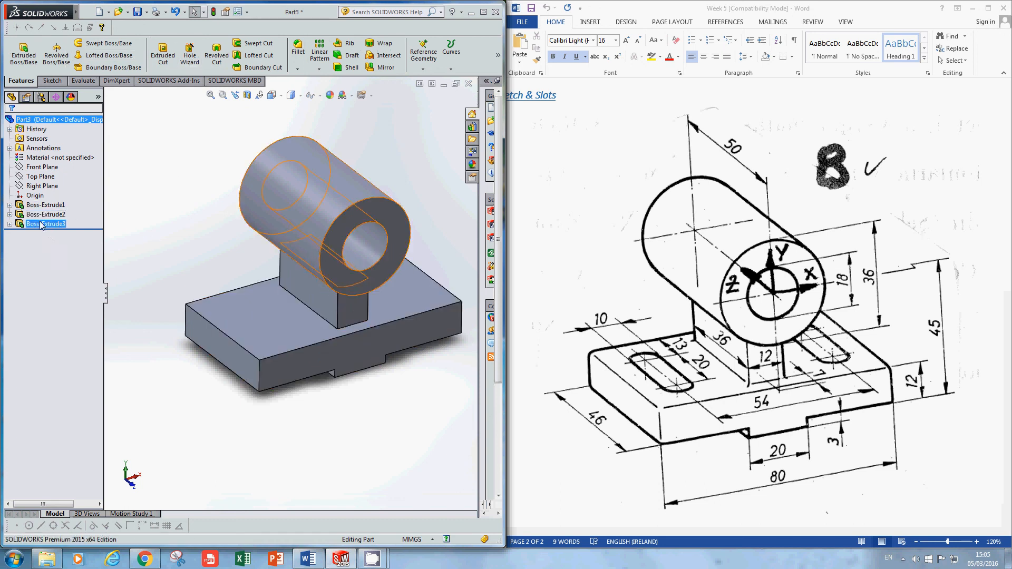
{"action": "left_click", "coordinate": [15, 240]}
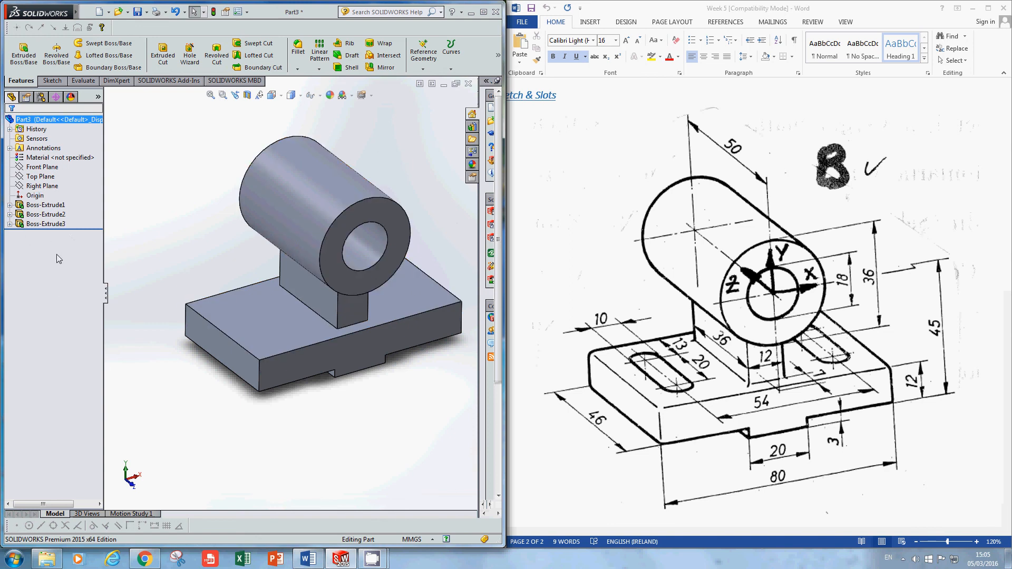
{"action": "left_click", "coordinate": [50, 215]}
Step: Start a Hole Wizard slot using ISO drill size Ø10.0, 30 mm slot length and Through All, with custom sizing shown and no countersinks
{"action": "left_click", "coordinate": [190, 53]}
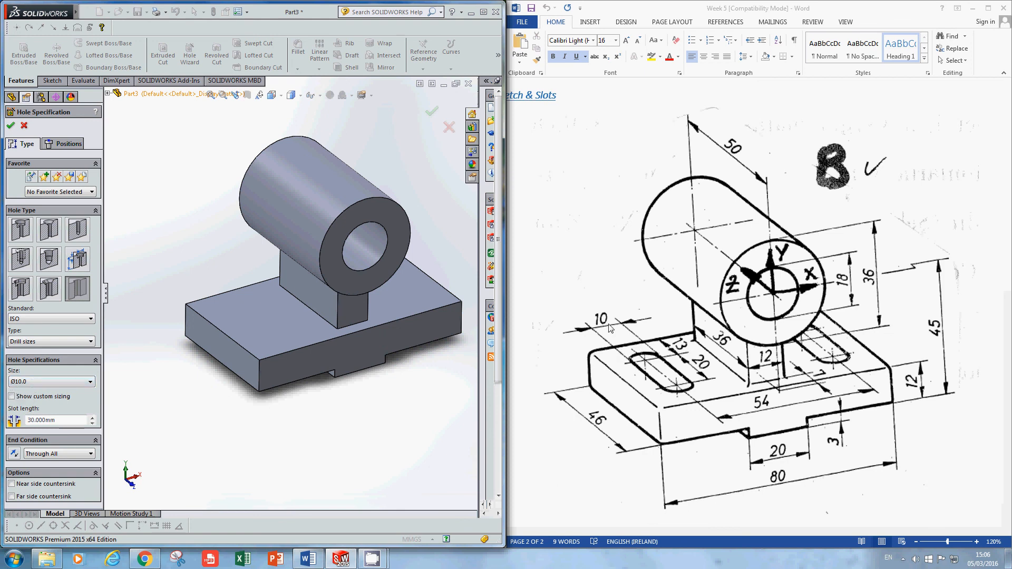
{"action": "left_click", "coordinate": [11, 397]}
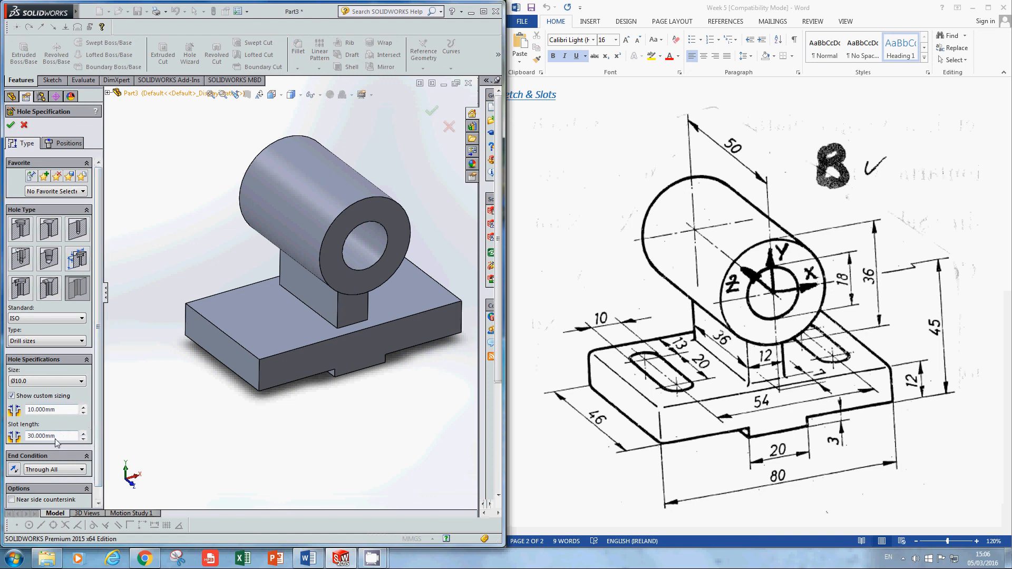
{"action": "scroll", "coordinate": [57, 442], "scroll_direction": "down", "scroll_amount": 1}
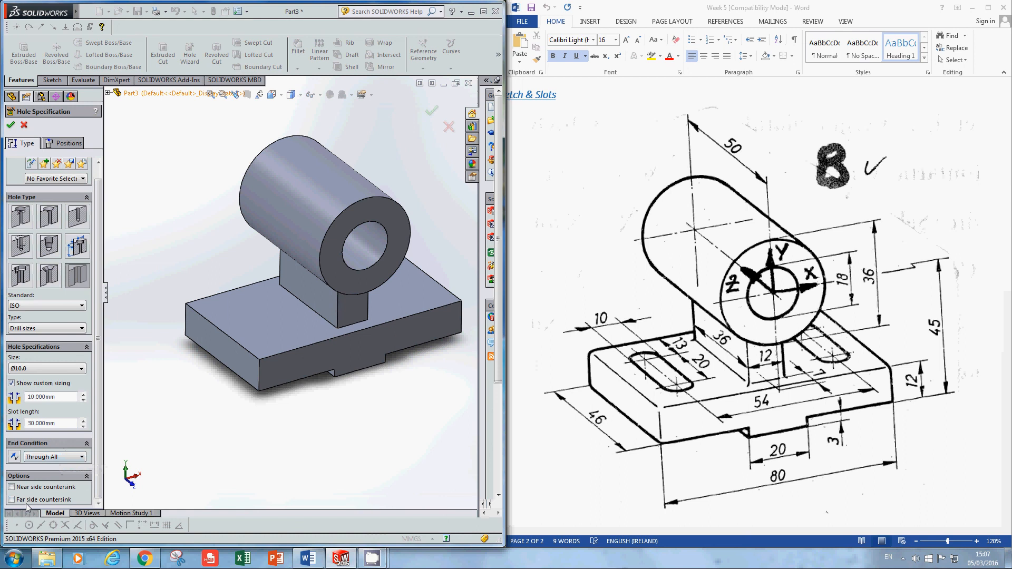
{"action": "left_click", "coordinate": [11, 487]}
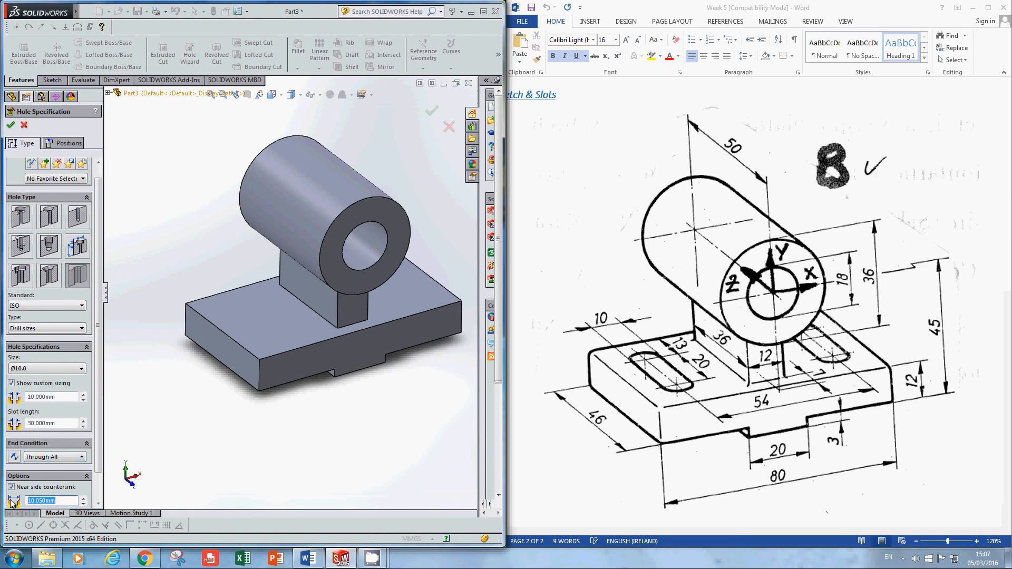
{"action": "left_click", "coordinate": [11, 487]}
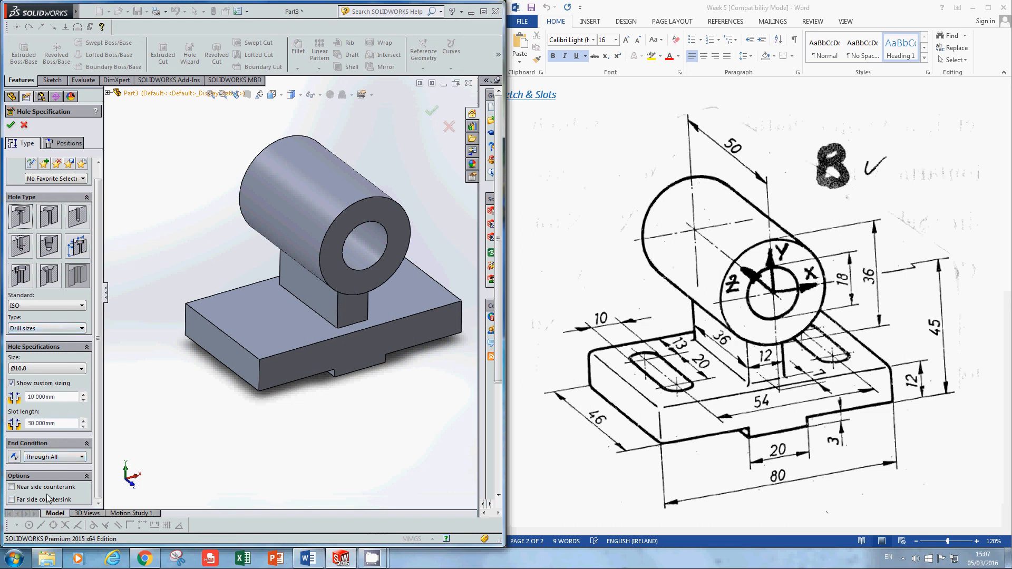
Step: Place one slot on each side of the cylinder on the base's upper face and end slot placement
{"action": "left_click", "coordinate": [63, 142]}
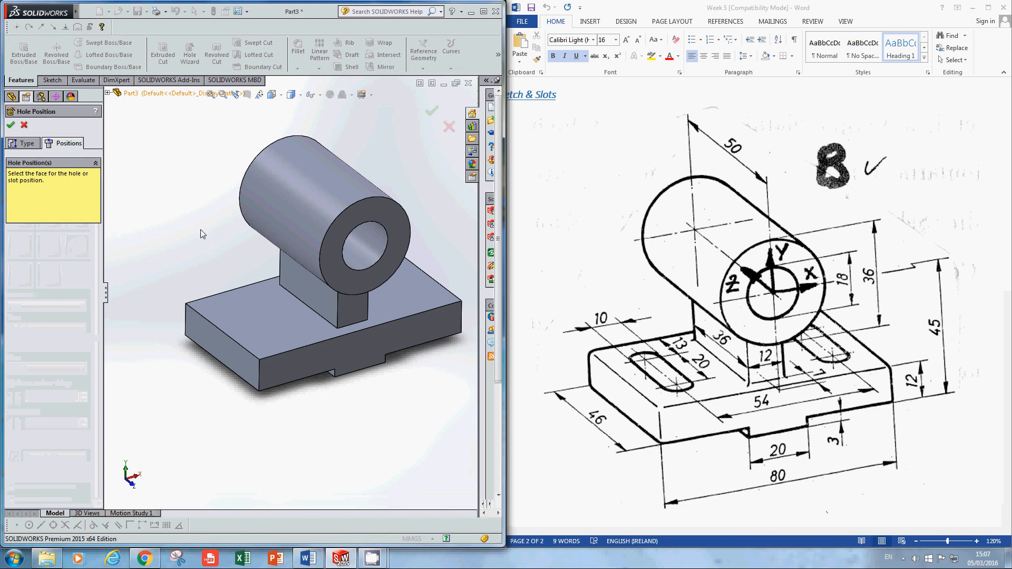
{"action": "left_click", "coordinate": [263, 310]}
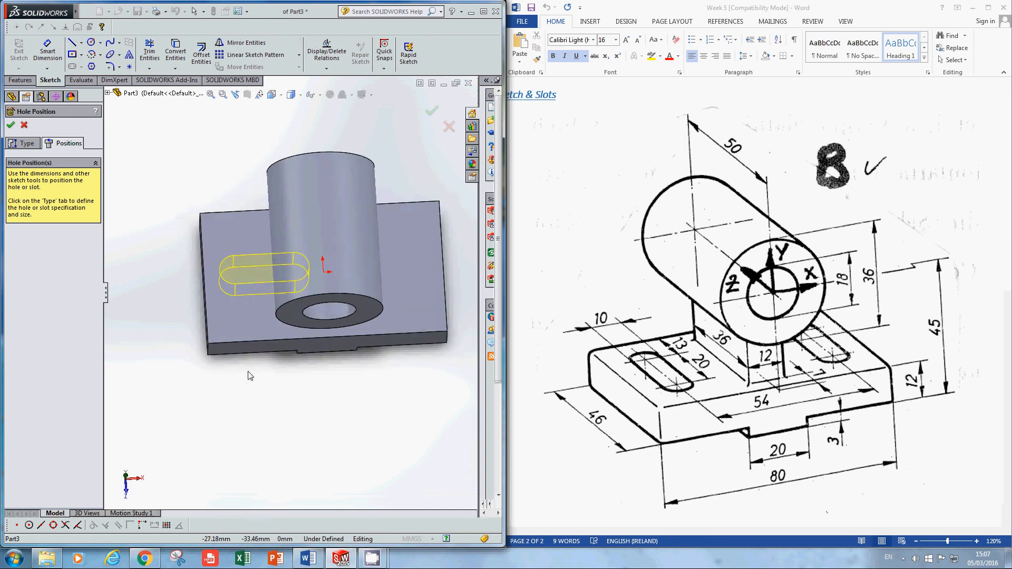
{"action": "left_click", "coordinate": [241, 260]}
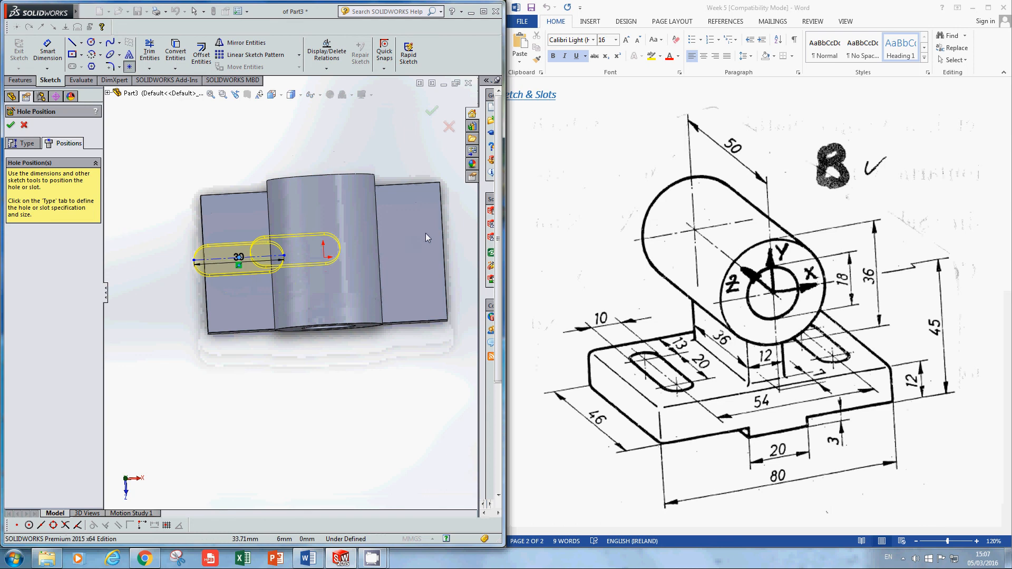
{"action": "left_click", "coordinate": [408, 228]}
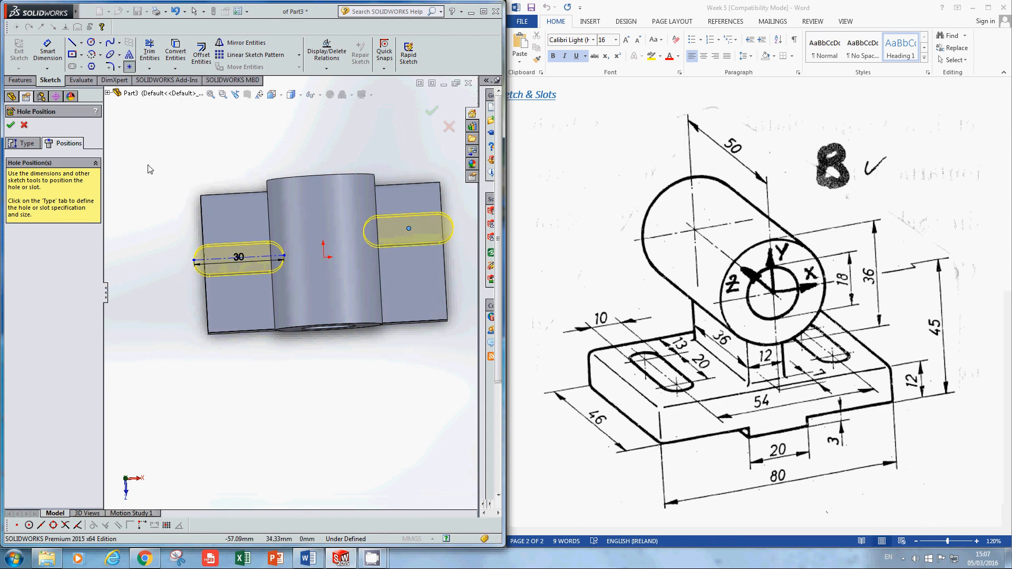
{"action": "right_click", "coordinate": [243, 169]}
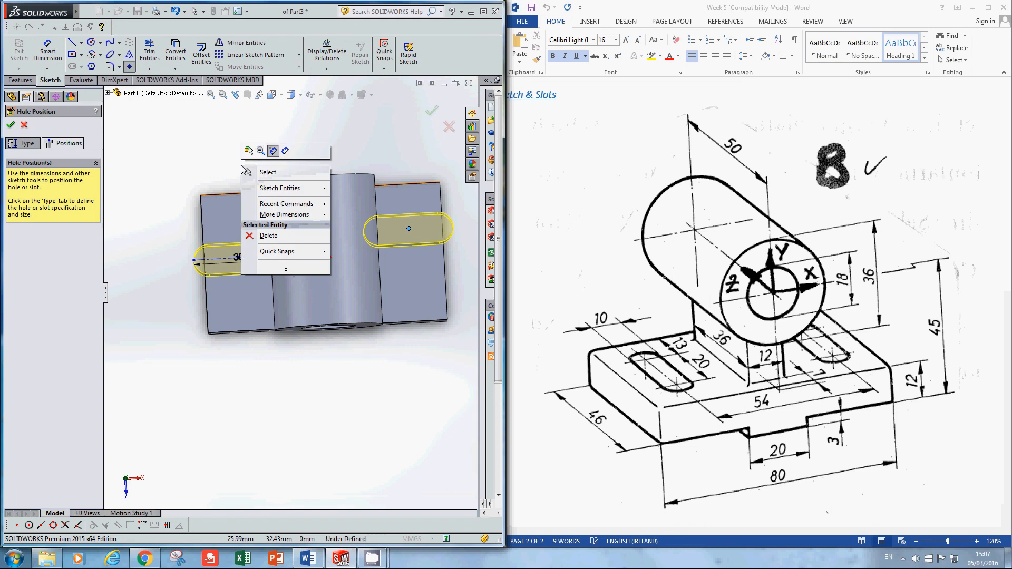
{"action": "left_click", "coordinate": [268, 173]}
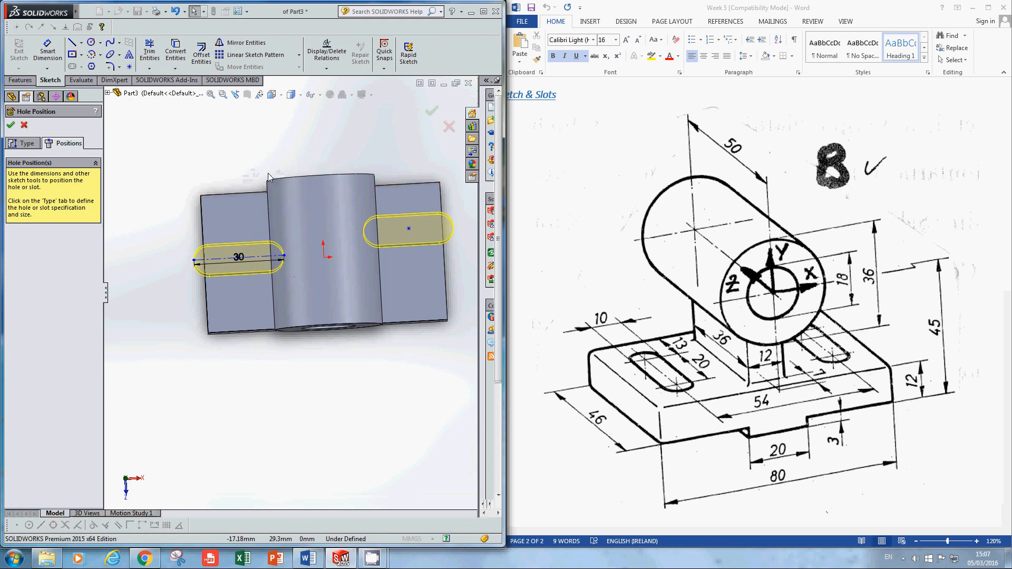
Step: View the slot sketch face-on and swing the left slot's endpoints until it runs lengthwise along the cylinder's axis direction
{"action": "key", "text": "space"}
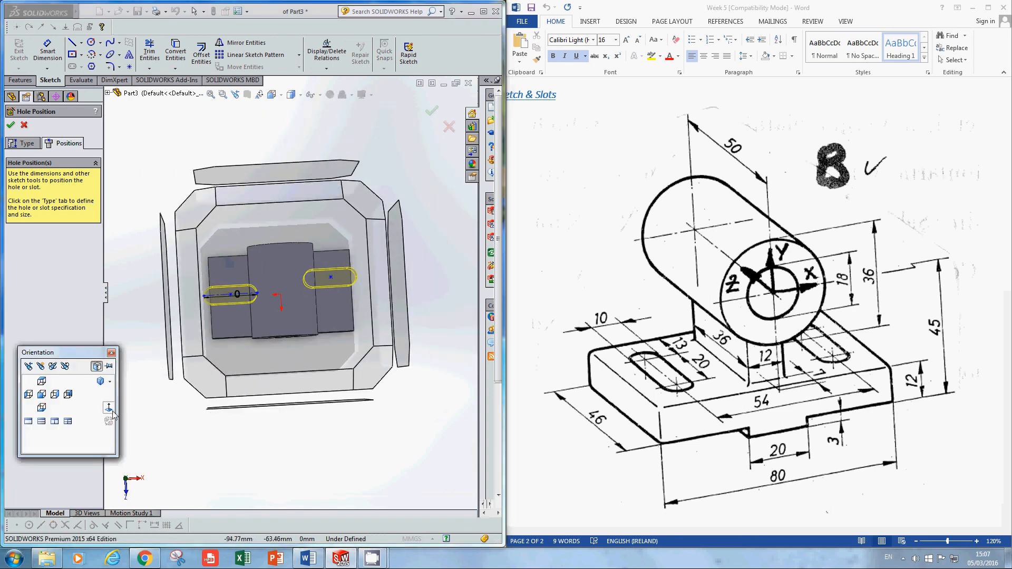
{"action": "left_click", "coordinate": [109, 409]}
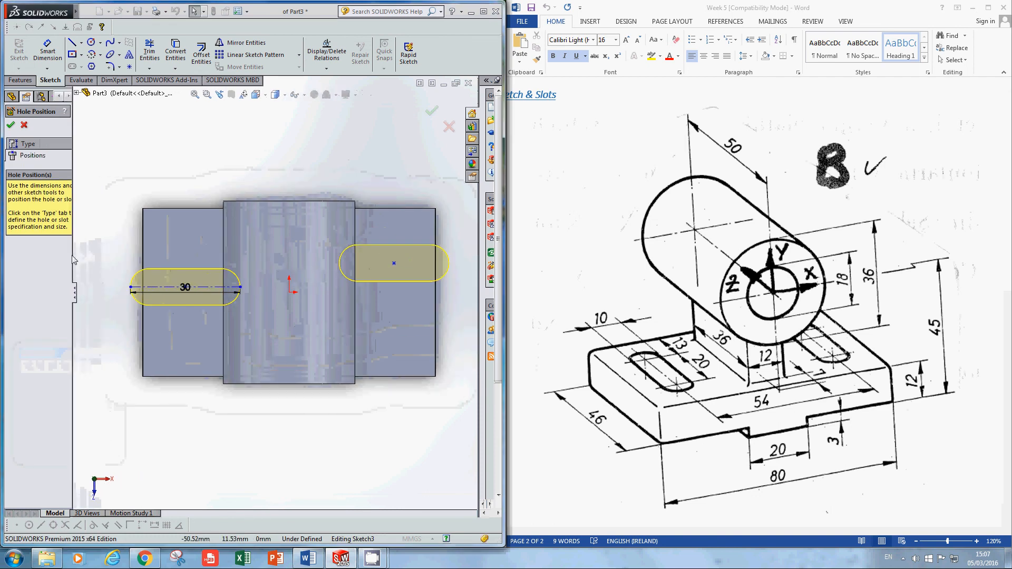
{"action": "mouse_move", "coordinate": [105, 256]}
{"action": "left_mouse_down"}
{"action": "mouse_move", "coordinate": [73, 256]}
{"action": "mouse_move", "coordinate": [86, 257]}
{"action": "left_mouse_up"}
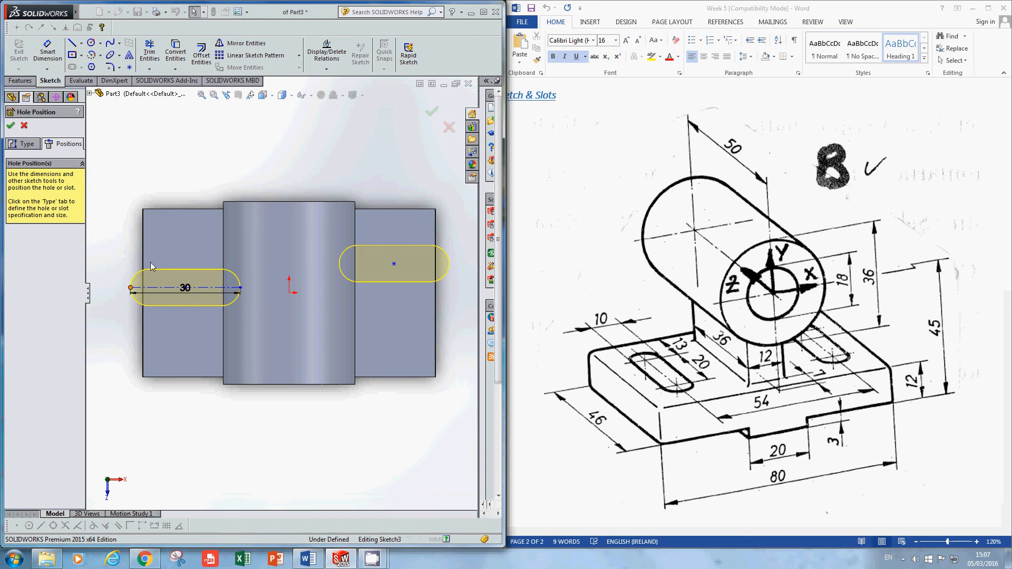
{"action": "left_click_drag", "start_coordinate": [130, 287], "coordinate": [227, 165]}
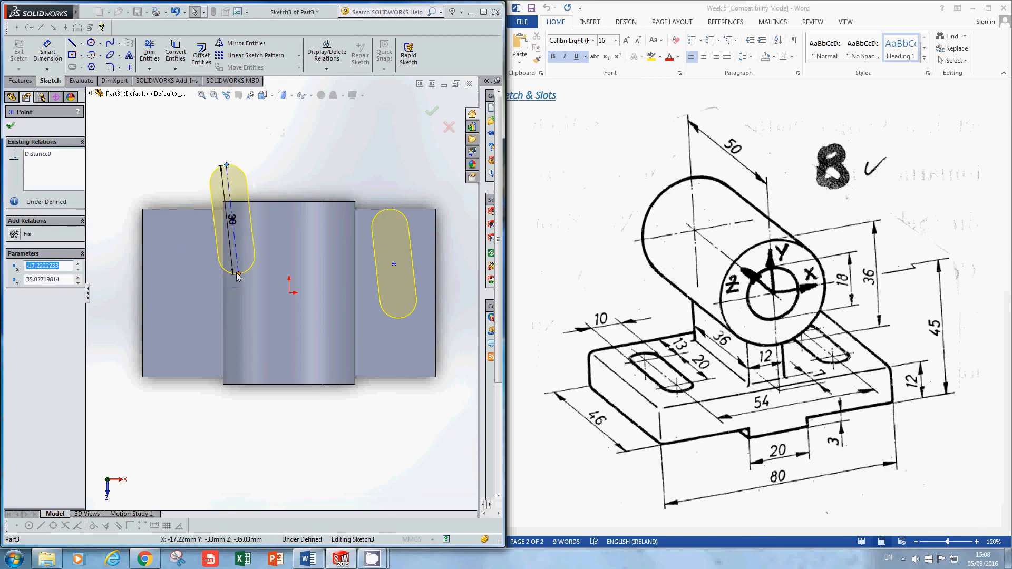
{"action": "left_click_drag", "start_coordinate": [239, 276], "coordinate": [186, 309]}
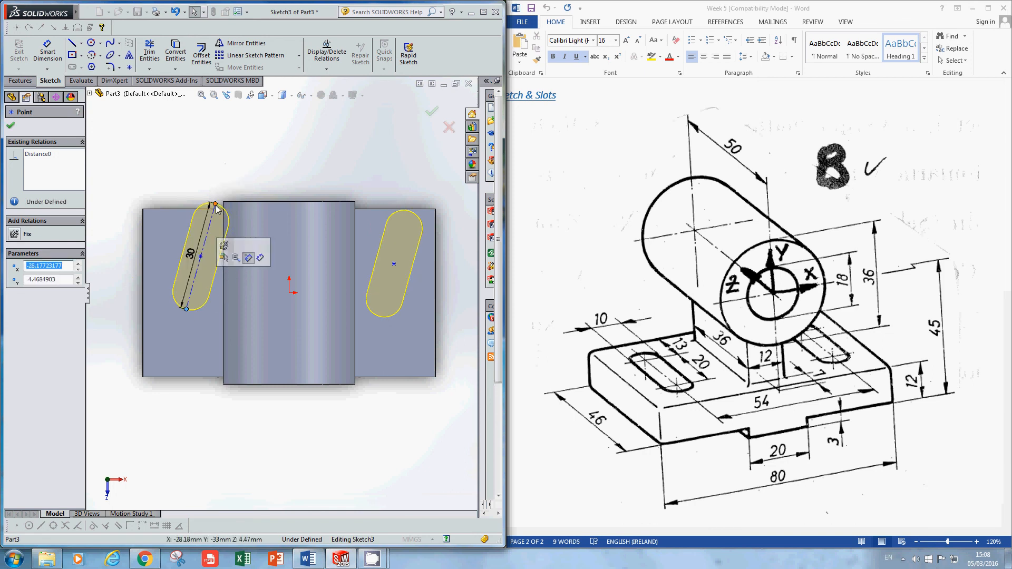
{"action": "left_click_drag", "start_coordinate": [215, 204], "coordinate": [186, 239]}
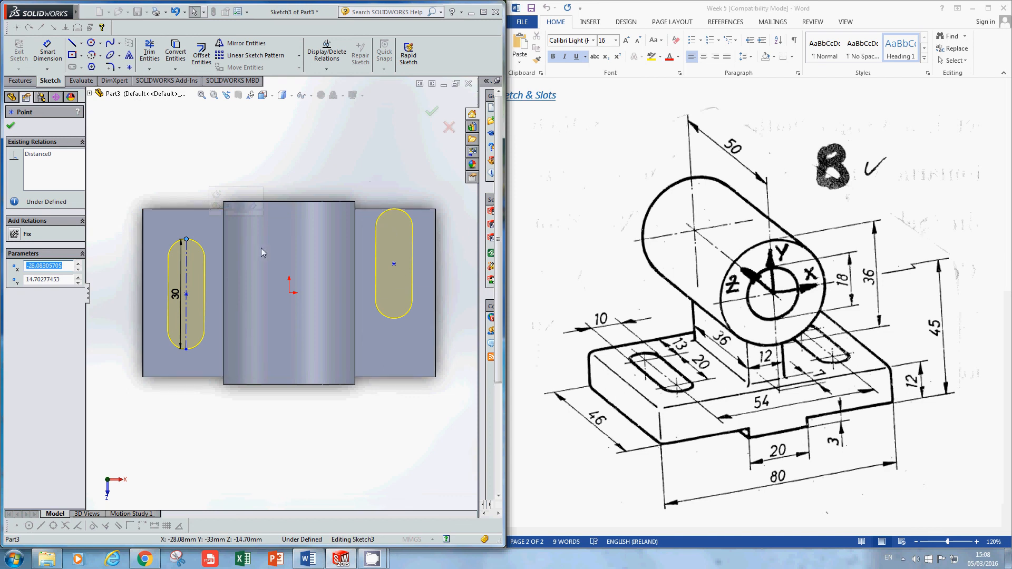
Step: Add a Vertical relation to the left slot's construction centreline
{"action": "left_click", "coordinate": [187, 279]}
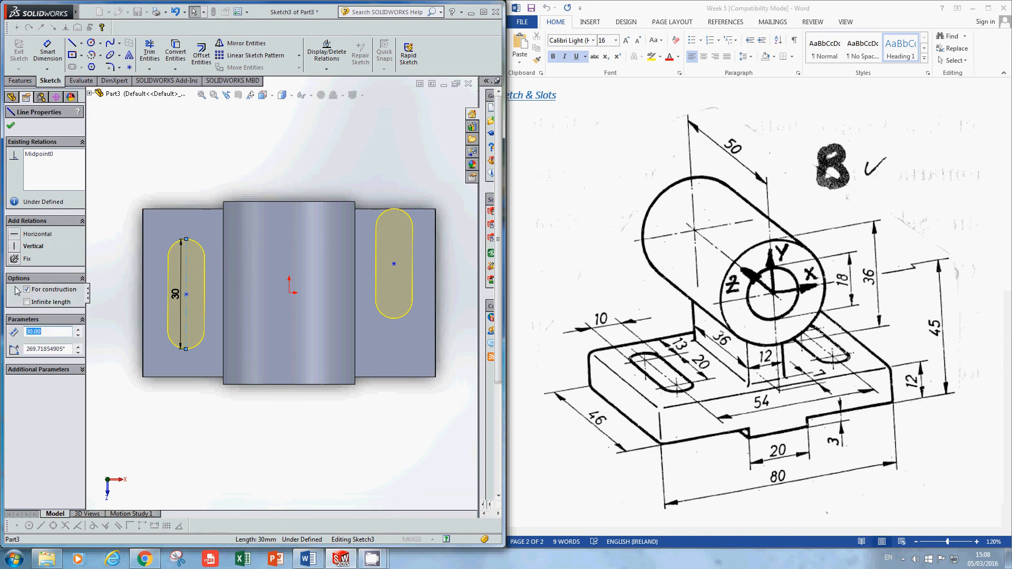
{"action": "left_click", "coordinate": [15, 247]}
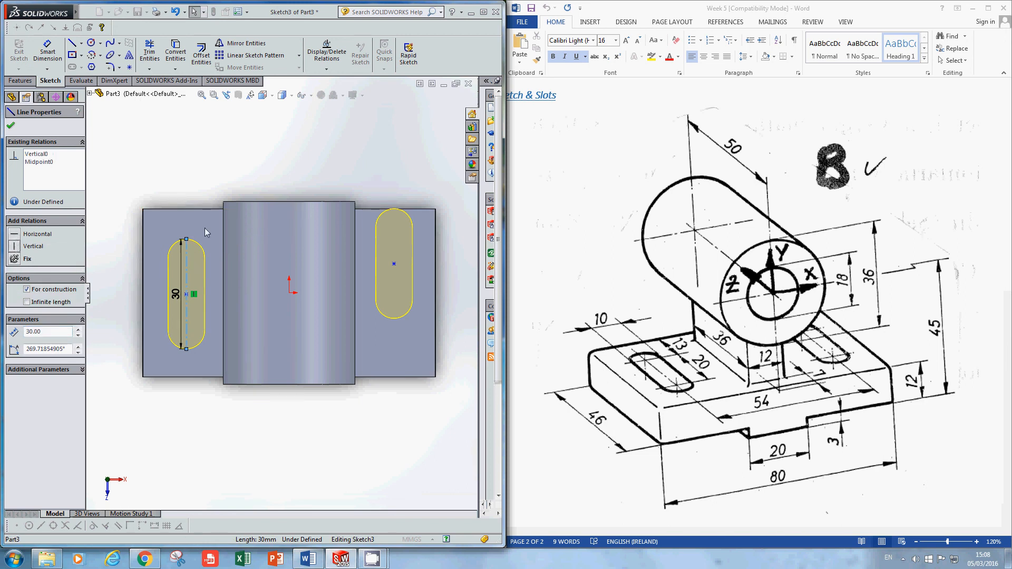
{"action": "left_click", "coordinate": [196, 174]}
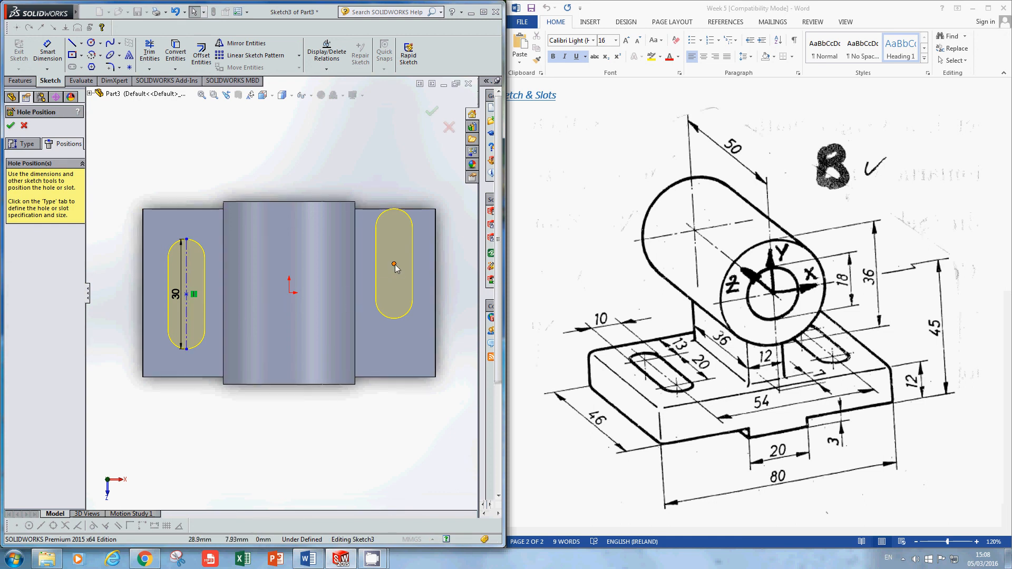
Step: Move the right slot's centre point level with the origin and add a Horizontal relation between both slots' centre points
{"action": "left_click_drag", "start_coordinate": [395, 266], "coordinate": [395, 293]}
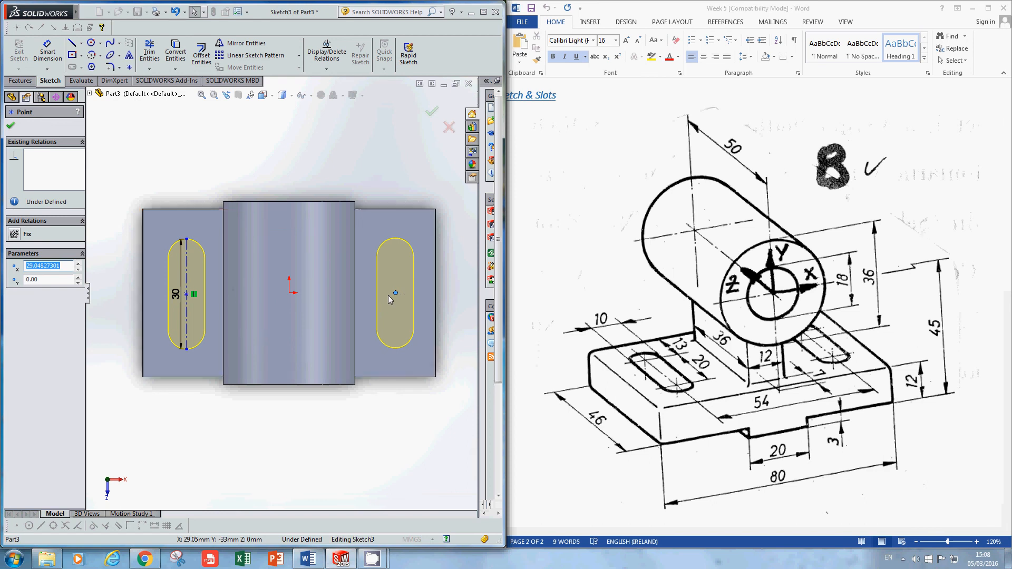
{"action": "left_click", "coordinate": [187, 295]}
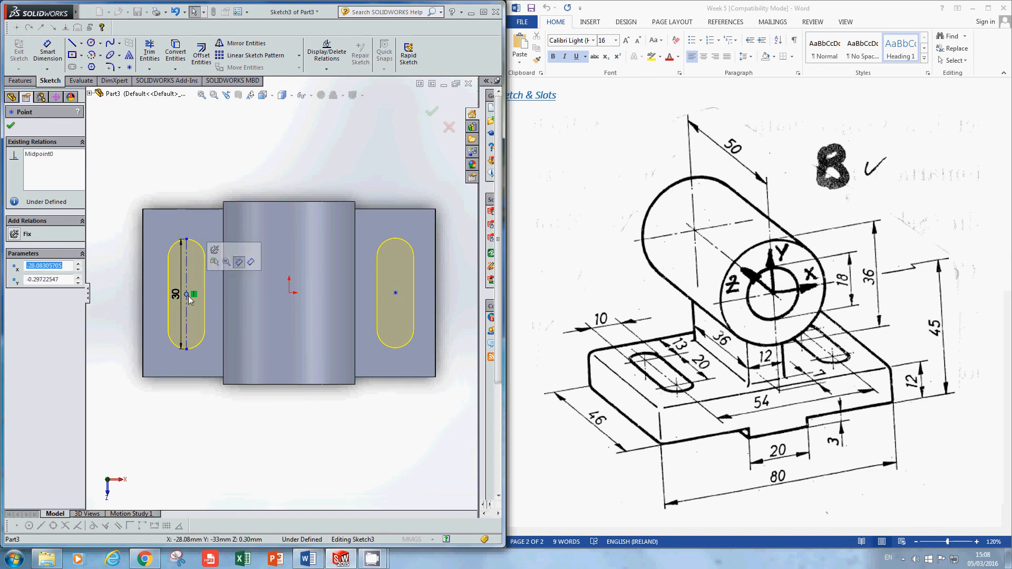
{"action": "left_click", "coordinate": [396, 293], "text": "ctrl"}
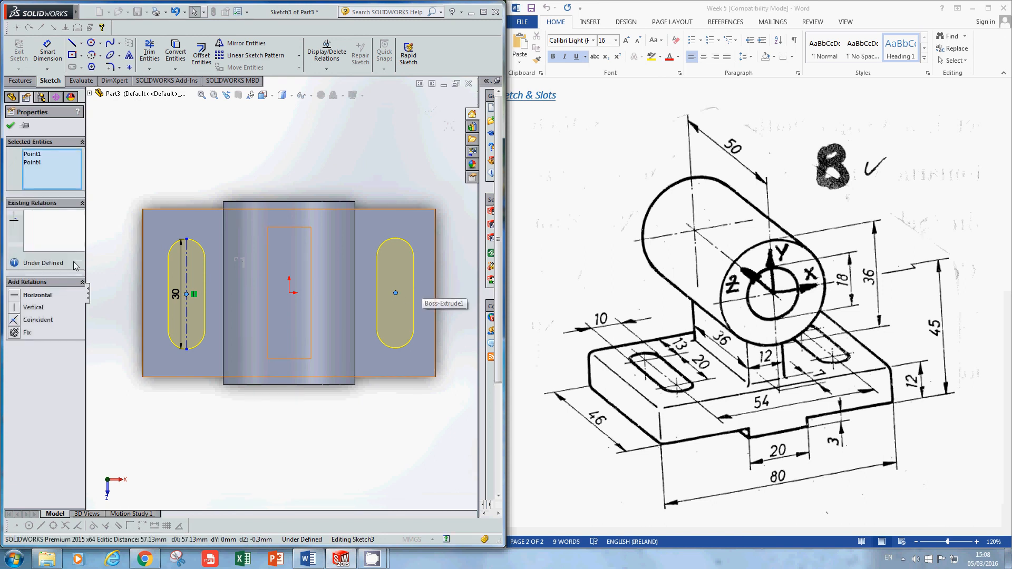
{"action": "left_click", "coordinate": [16, 296]}
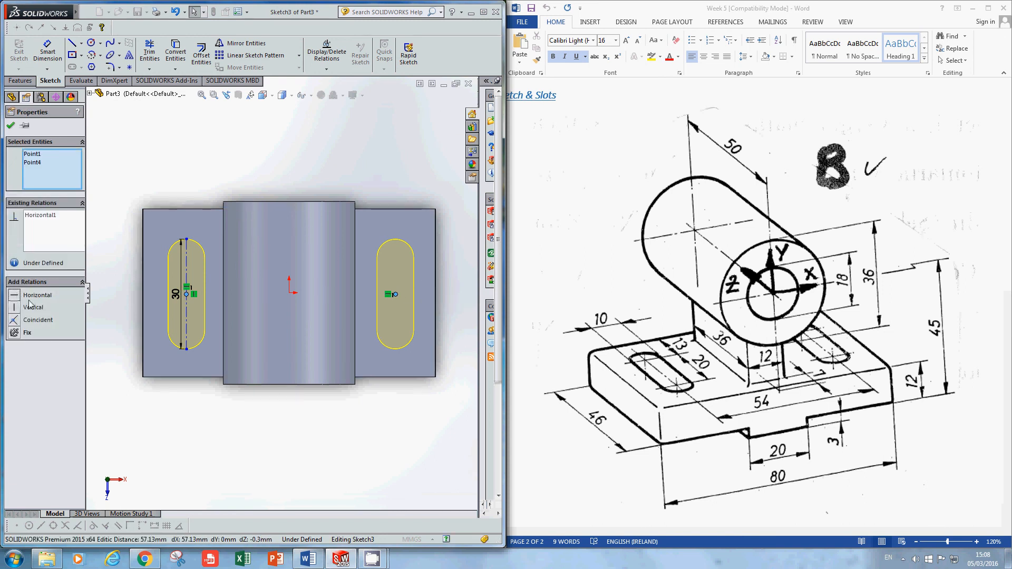
Step: Dimension the left slot's upper end point 5+3 (8 mm) from the base's upper edge in the face-on view
{"action": "left_click", "coordinate": [201, 194]}
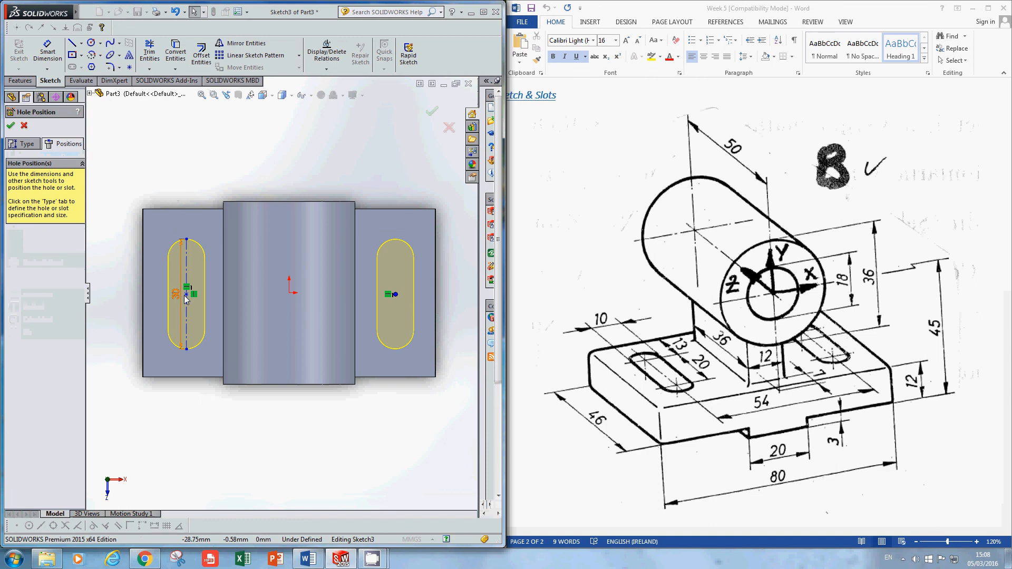
{"action": "left_click_drag", "start_coordinate": [185, 300], "coordinate": [219, 278]}
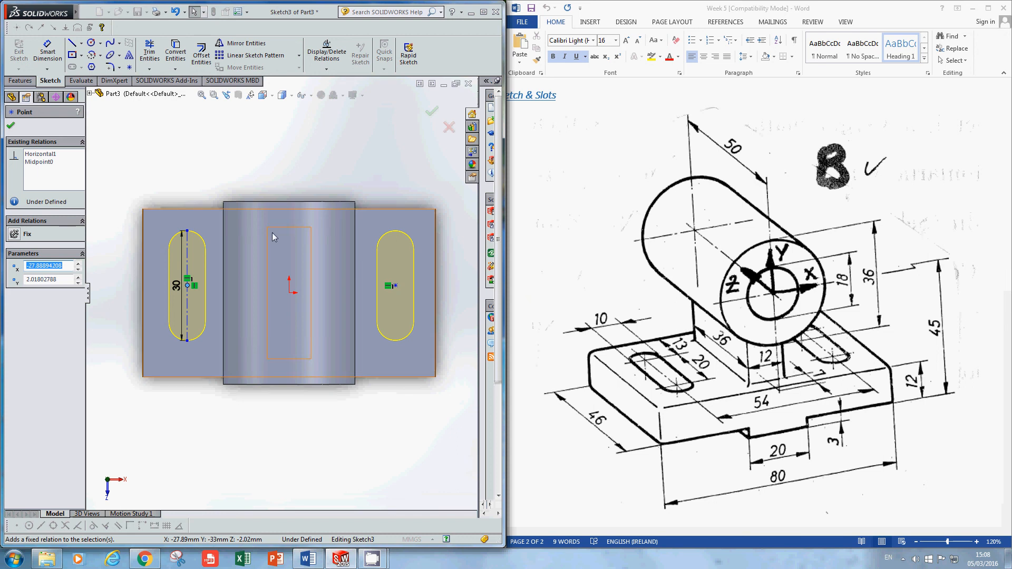
{"action": "right_click", "coordinate": [210, 194]}
{"action": "left_click", "coordinate": [240, 178]}
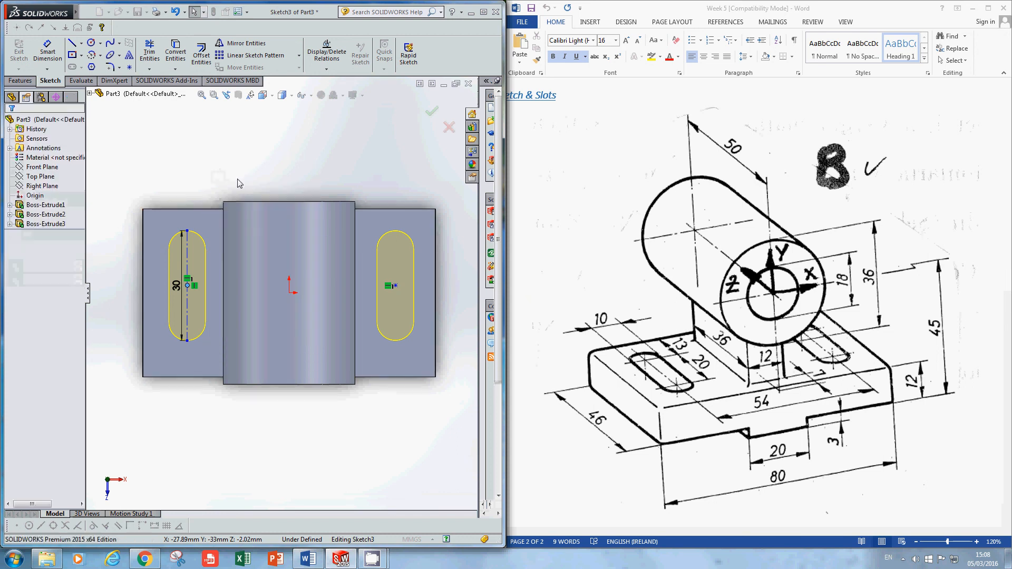
{"action": "left_click", "coordinate": [197, 209]}
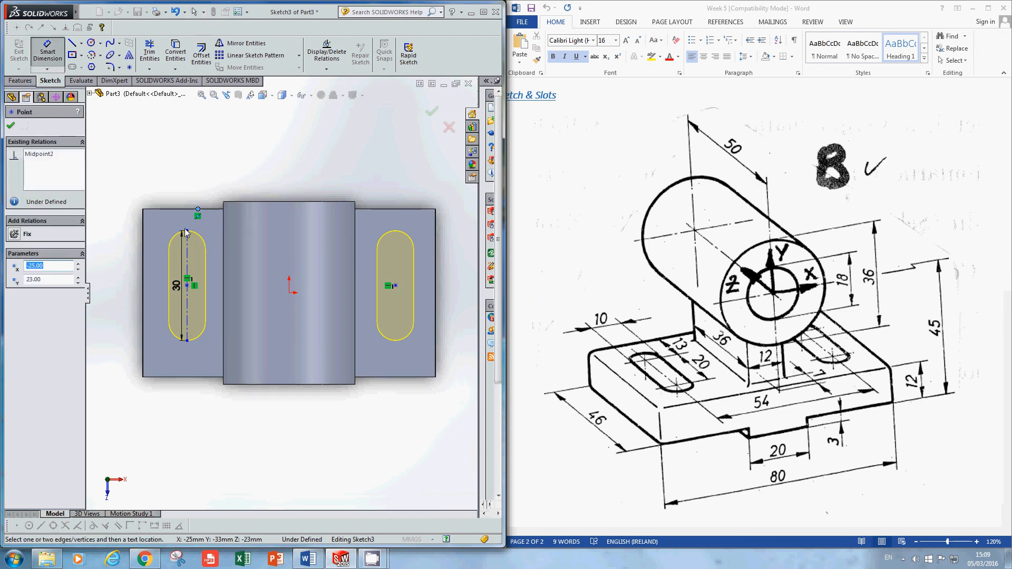
{"action": "key", "text": "Escape"}
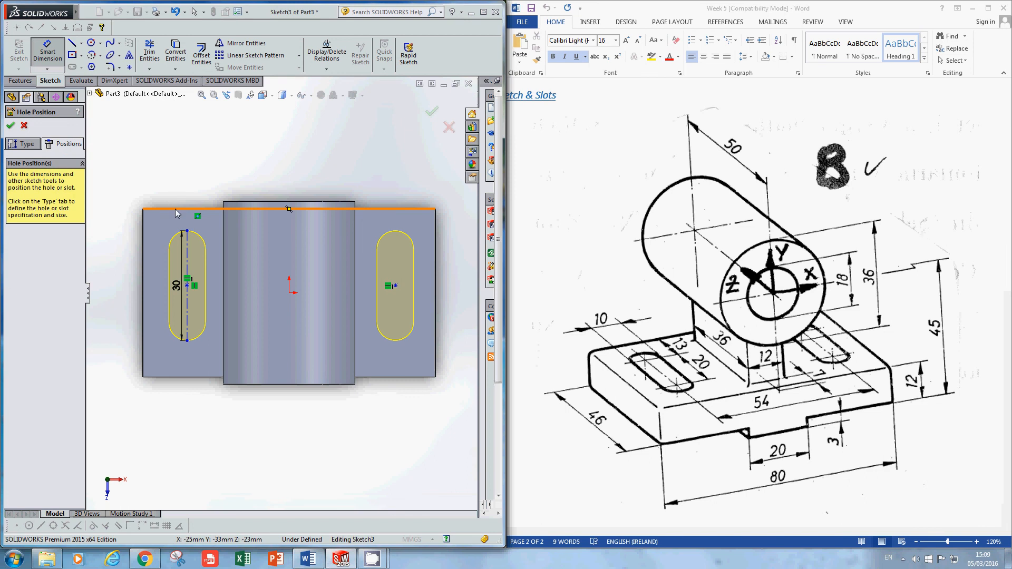
{"action": "left_click", "coordinate": [177, 209]}
{"action": "left_click", "coordinate": [188, 234]}
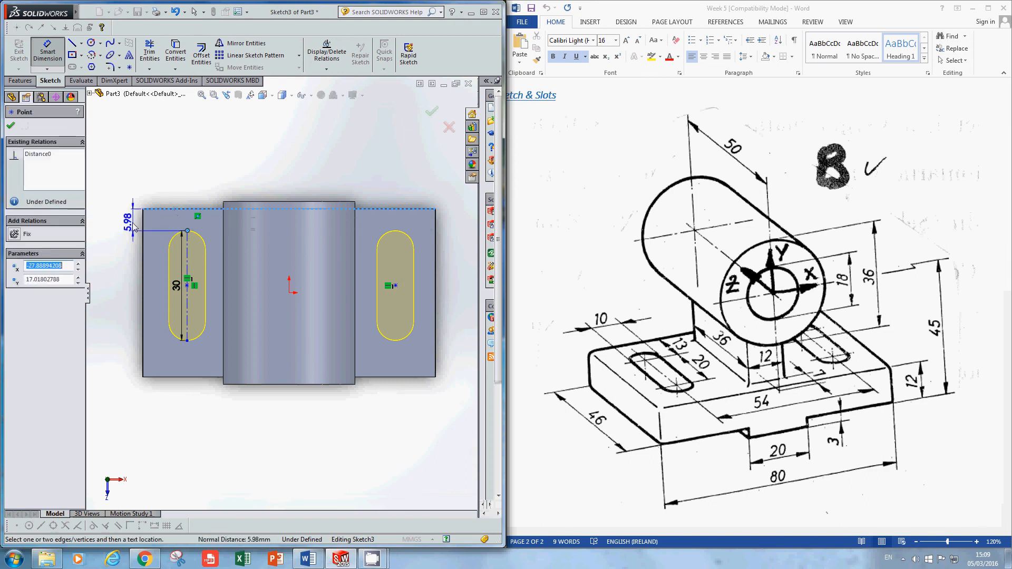
{"action": "left_click", "coordinate": [127, 227]}
{"action": "type", "text": "5"}
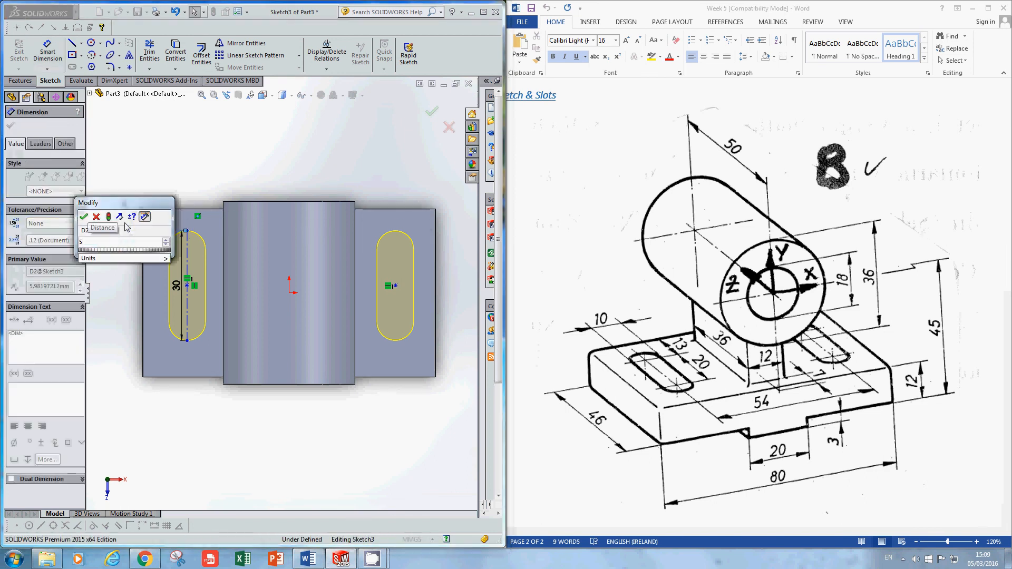
{"action": "type", "text": "+3"}
{"action": "key", "text": "Return"}
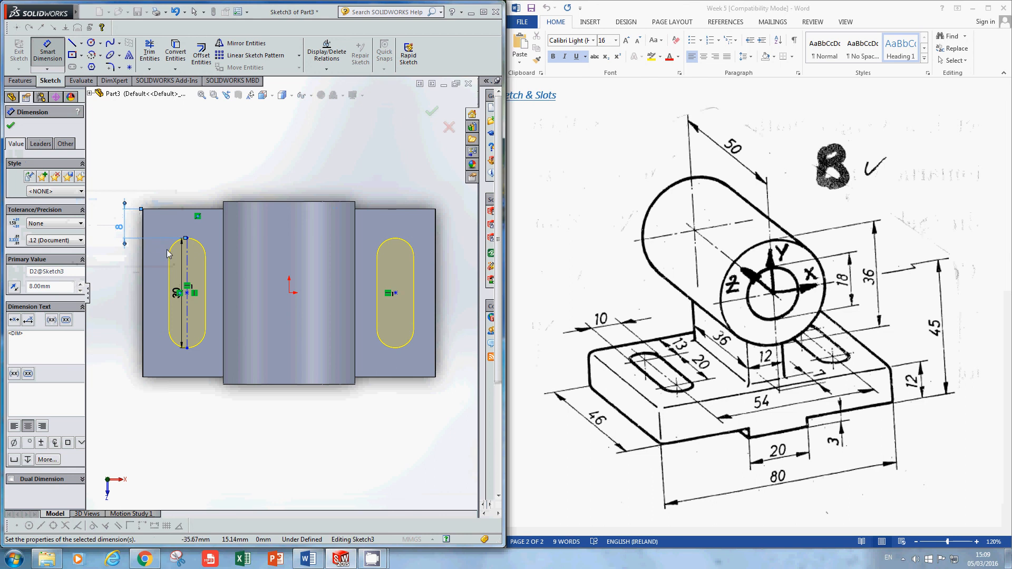
{"action": "key", "text": "Escape"}
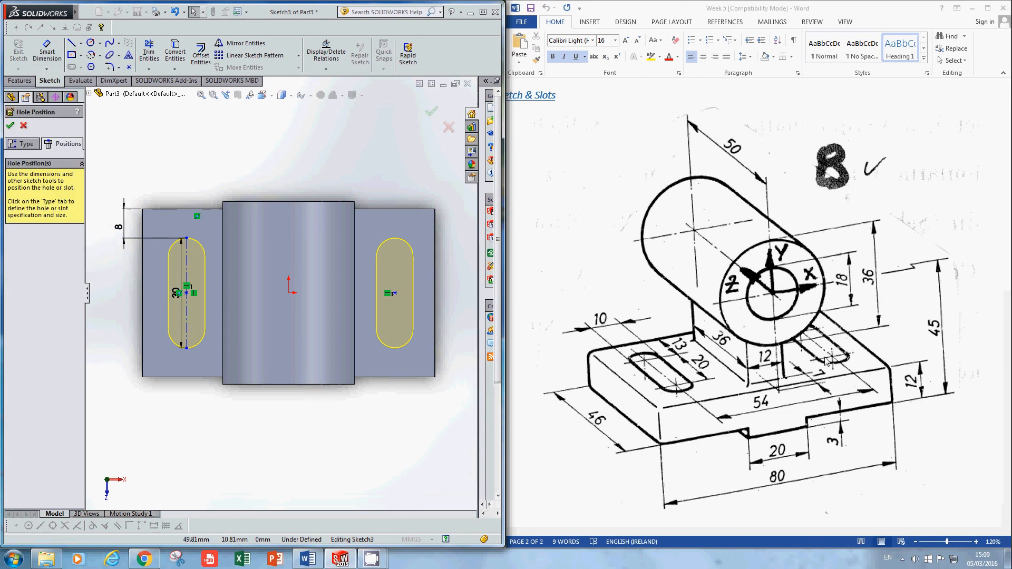
Step: Dimension the left slot's construction centreline 13 mm from the base's left edge
{"action": "left_click", "coordinate": [187, 263]}
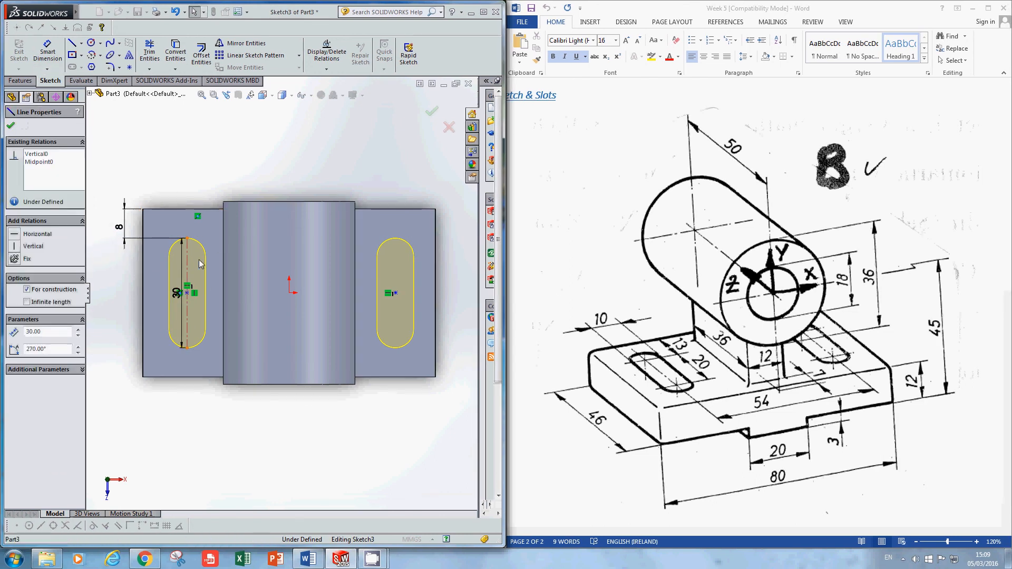
{"action": "left_click_drag", "start_coordinate": [200, 263], "coordinate": [209, 264]}
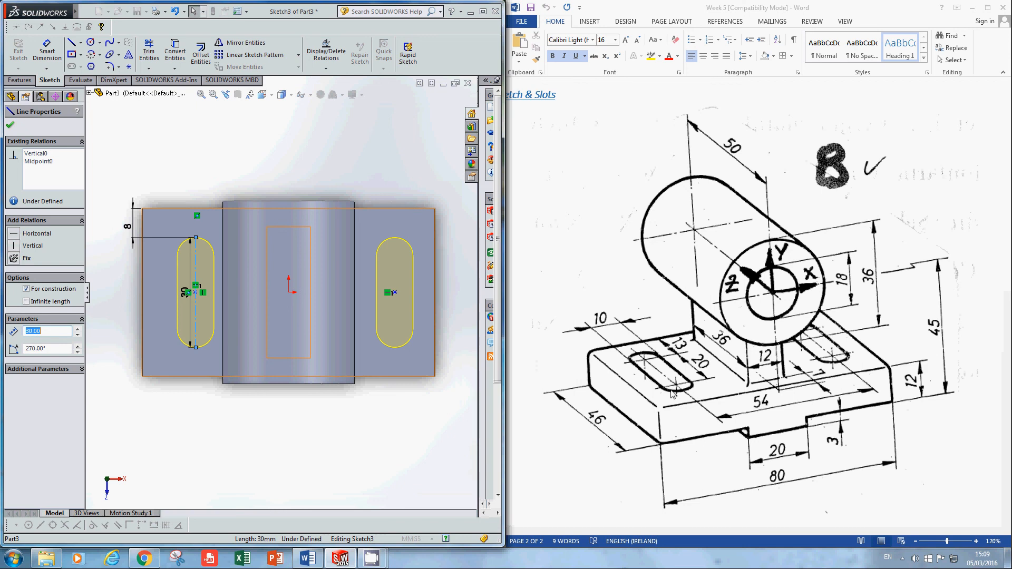
{"action": "right_click", "coordinate": [230, 168]}
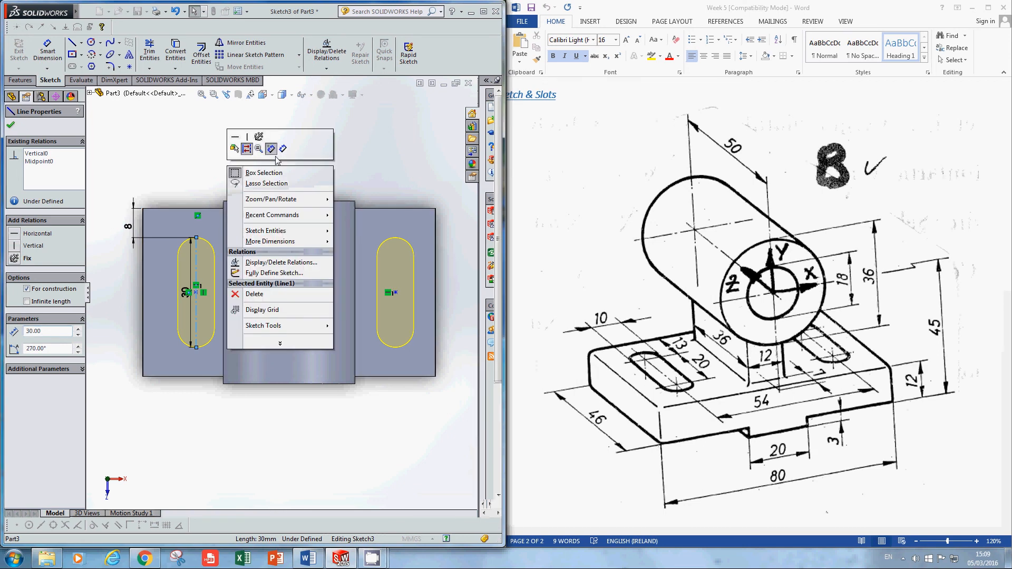
{"action": "left_click", "coordinate": [283, 149]}
{"action": "left_click", "coordinate": [143, 238]}
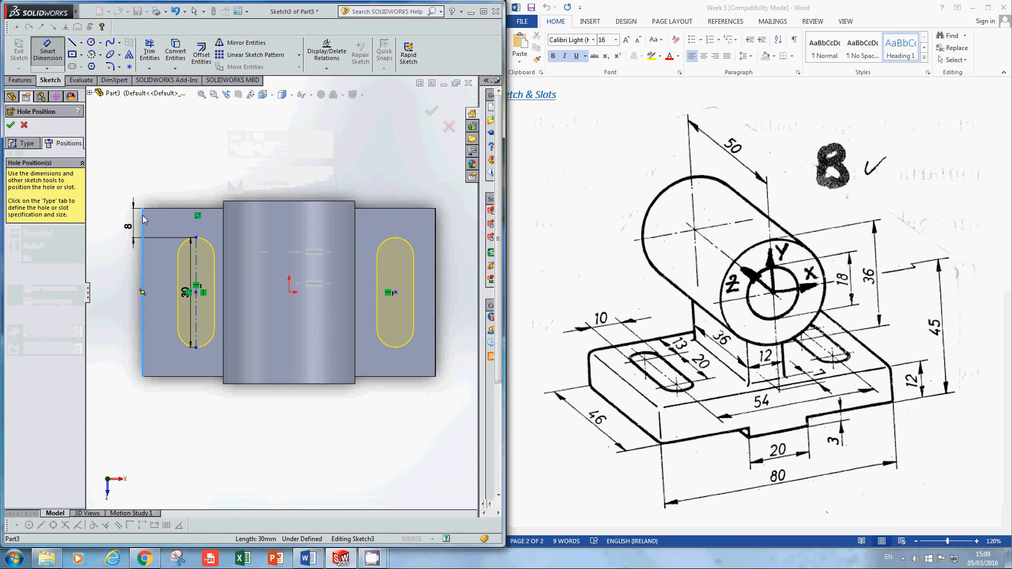
{"action": "left_click", "coordinate": [196, 258]}
{"action": "left_click", "coordinate": [169, 174]}
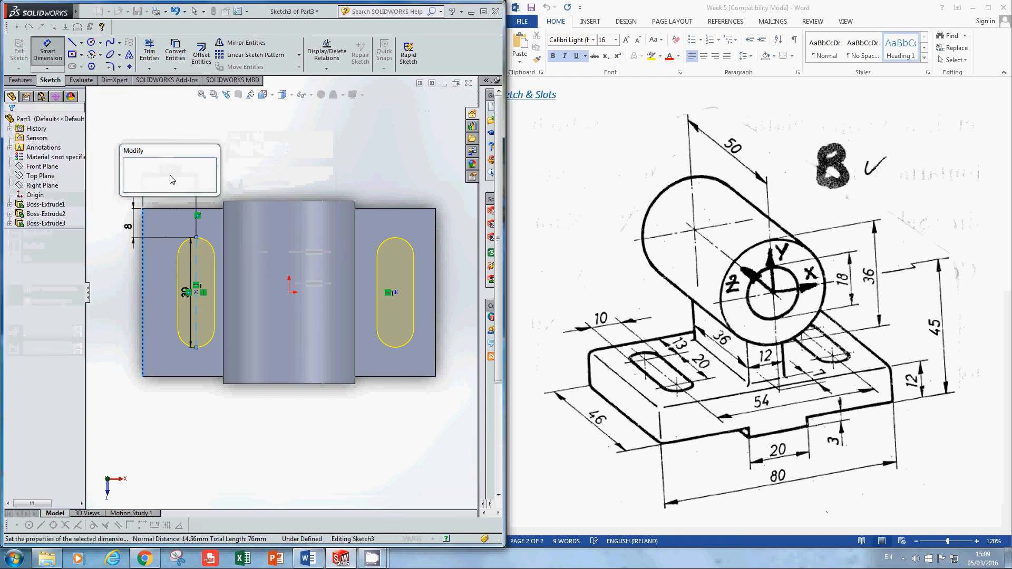
{"action": "type", "text": "13"}
{"action": "key", "text": "Return"}
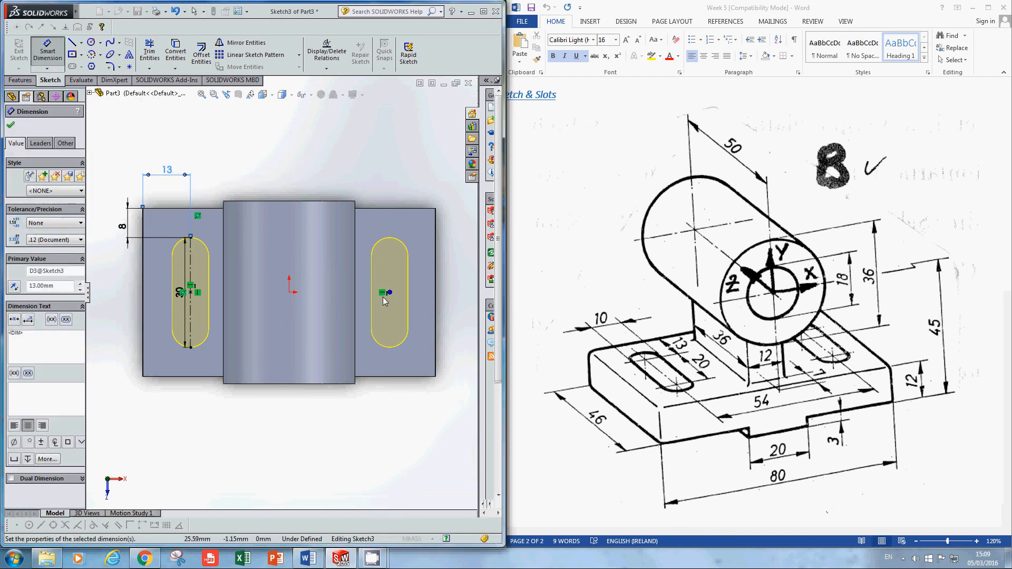
{"action": "key", "text": "Escape"}
Step: Dimension the right slot's centre point 54 mm from the left slot's centreline and finish the Hole Wizard slots
{"action": "left_click", "coordinate": [192, 263]}
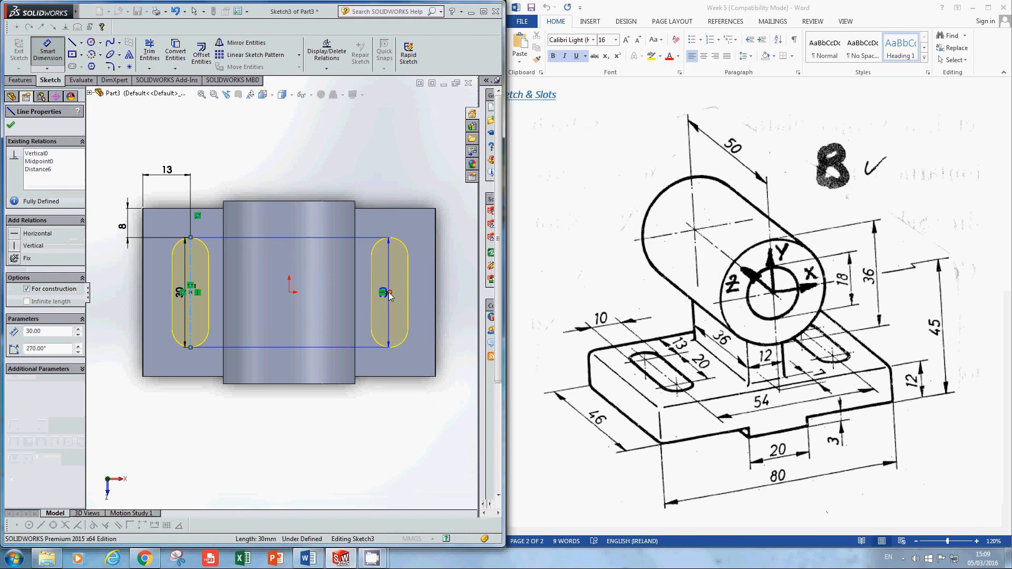
{"action": "left_click", "coordinate": [389, 294]}
{"action": "left_click", "coordinate": [305, 185]}
{"action": "type", "text": "54"}
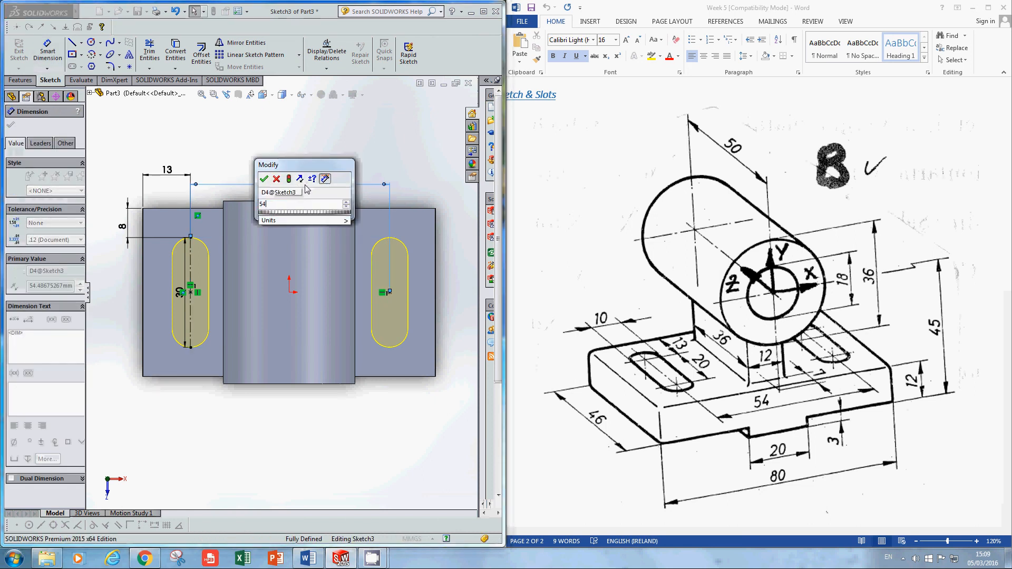
{"action": "key", "text": "Return"}
{"action": "right_click", "coordinate": [290, 162]}
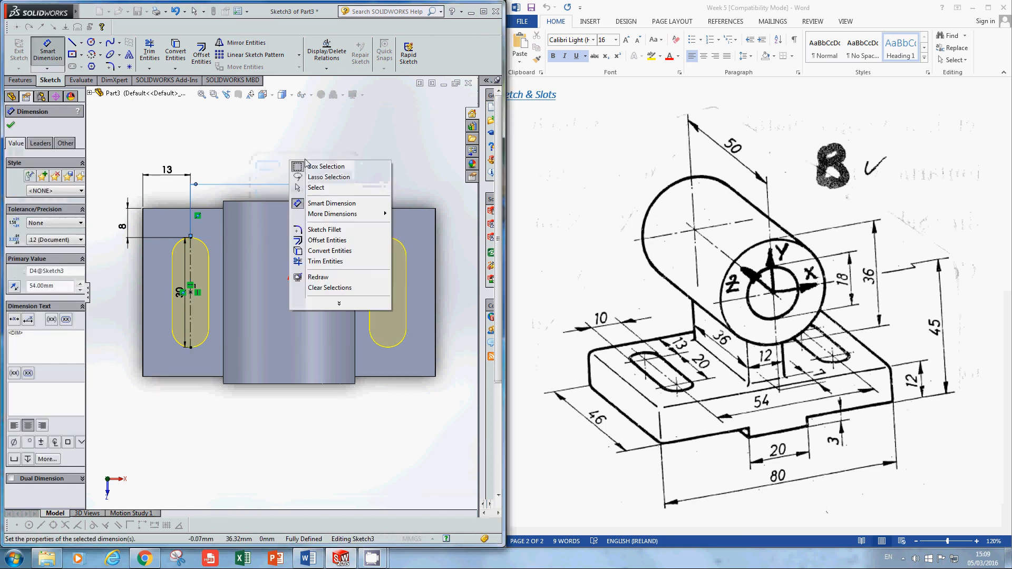
{"action": "left_click", "coordinate": [315, 188]}
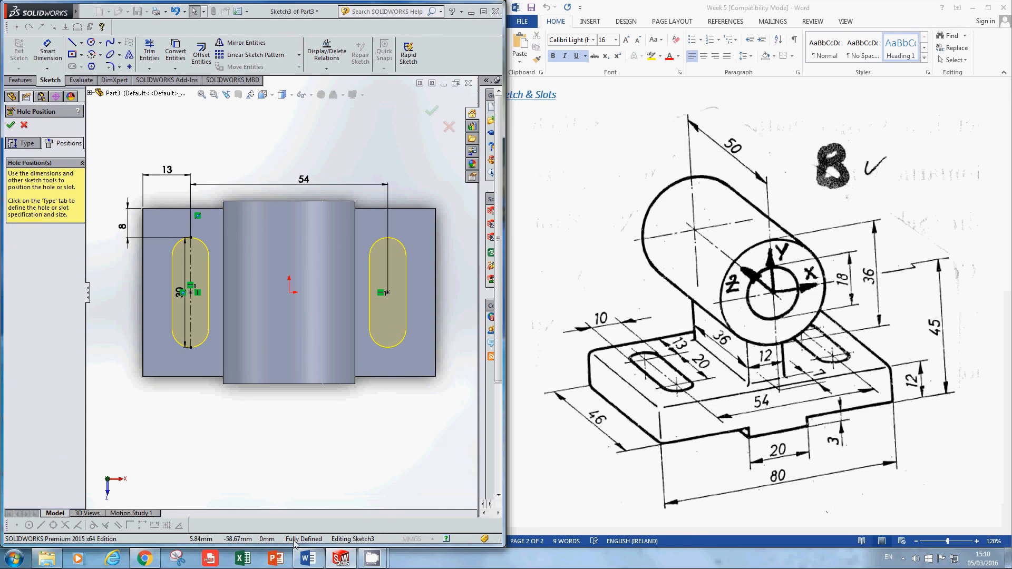
{"action": "left_click", "coordinate": [11, 125]}
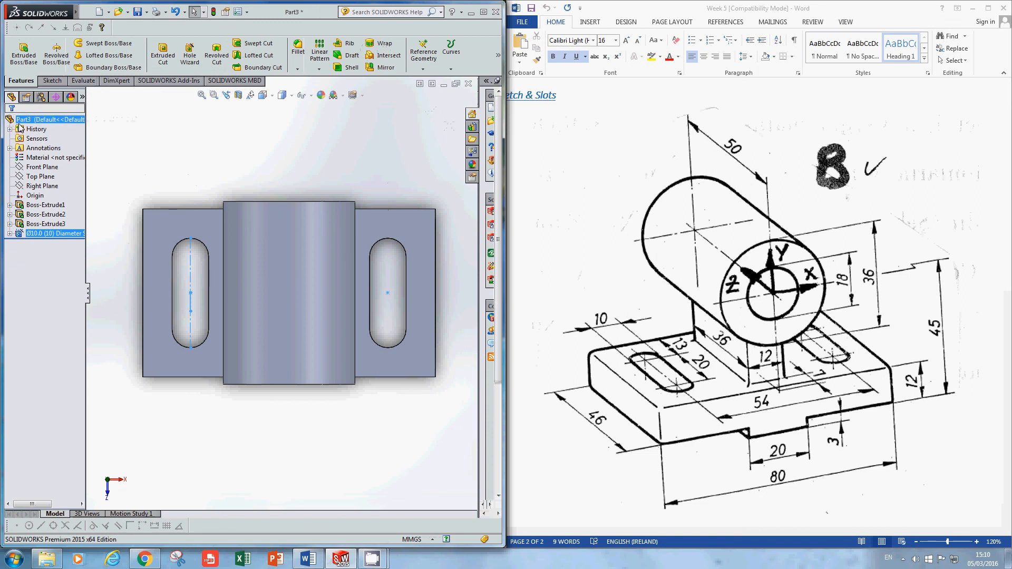
Step: Examine the finished bracket in 3D against the reference drawing and highlight the diameter slot feature to check both slots
{"action": "left_click", "coordinate": [119, 157]}
{"action": "scroll", "coordinate": [120, 157], "scroll_direction": "up", "scroll_amount": 2}
{"action": "middle_click_drag", "start_coordinate": [196, 215], "coordinate": [213, 158]}
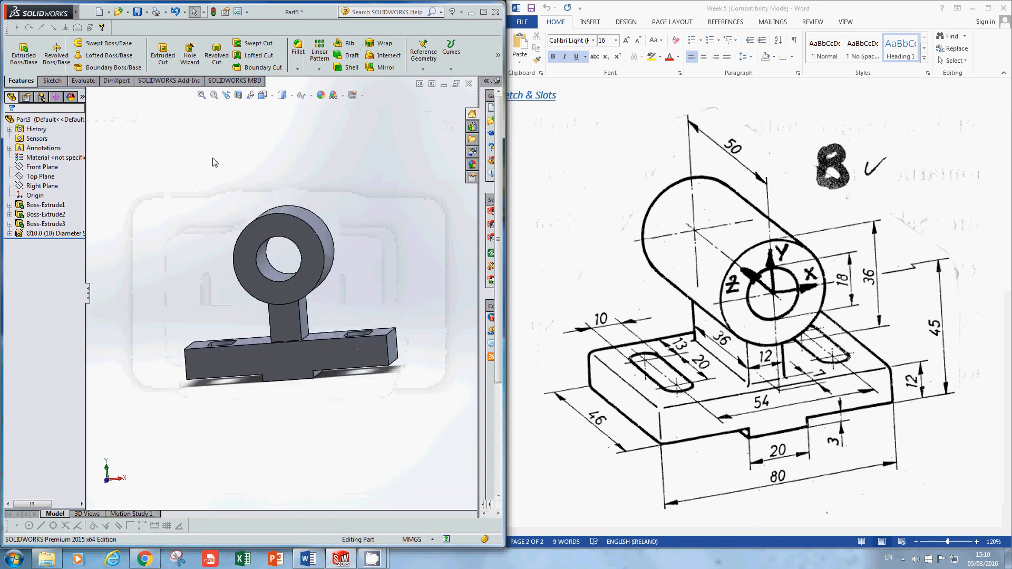
{"action": "middle_click_drag", "start_coordinate": [221, 304], "coordinate": [248, 335]}
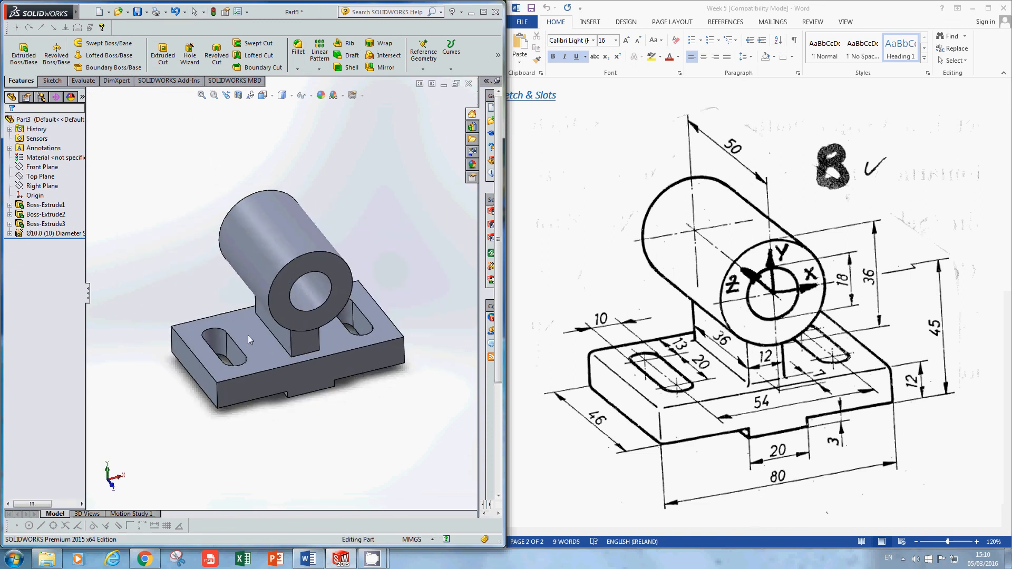
{"action": "scroll", "coordinate": [242, 352], "scroll_direction": "down", "scroll_amount": 1}
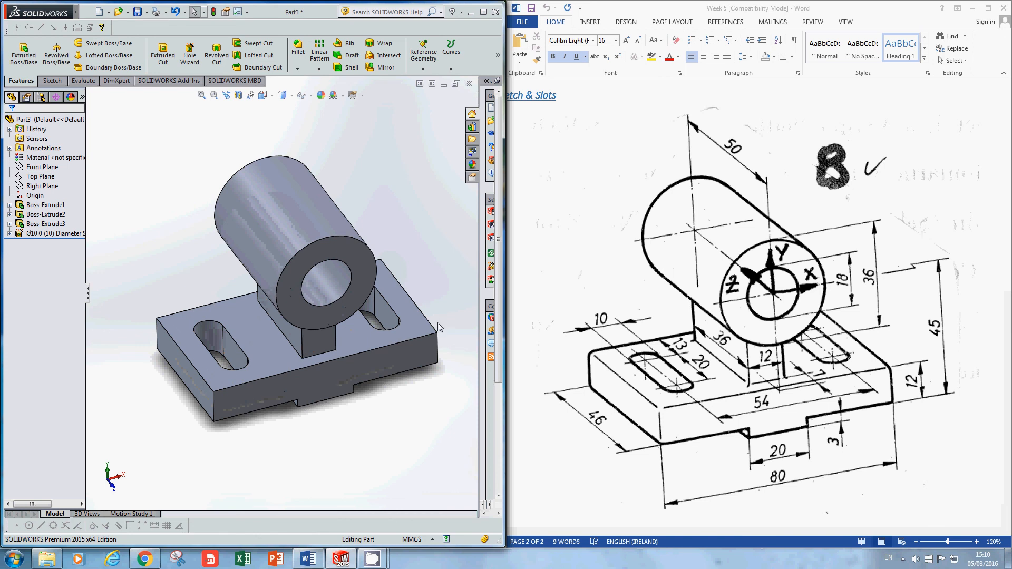
{"action": "left_click_drag", "start_coordinate": [86, 198], "coordinate": [122, 199]}
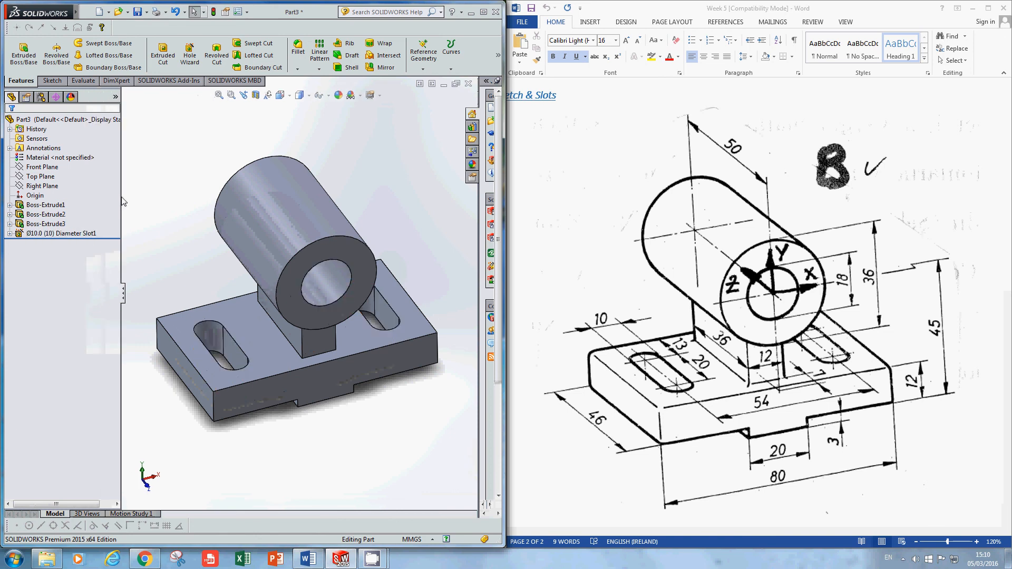
{"action": "left_click", "coordinate": [30, 236]}
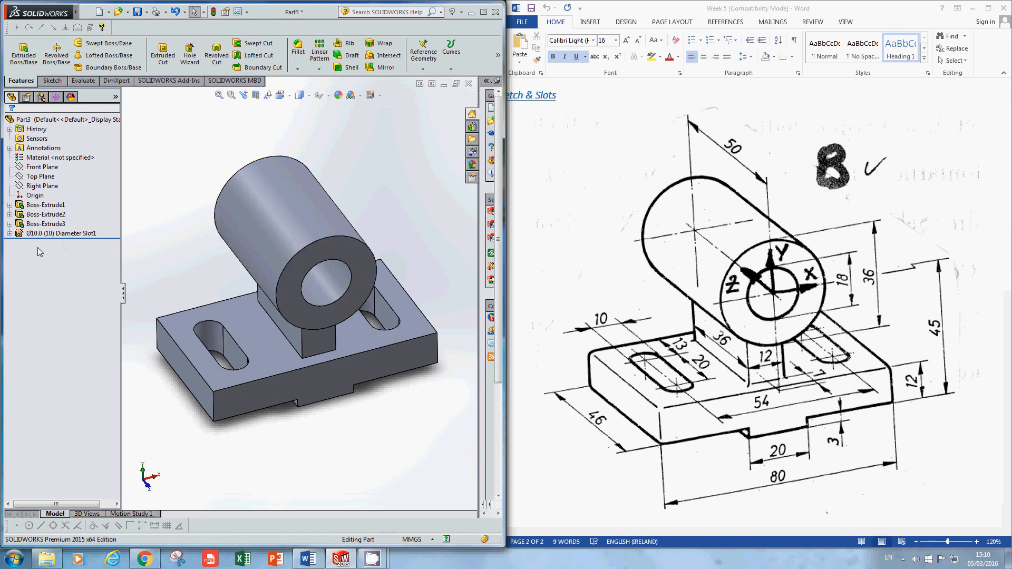
{"action": "left_click", "coordinate": [36, 234]}
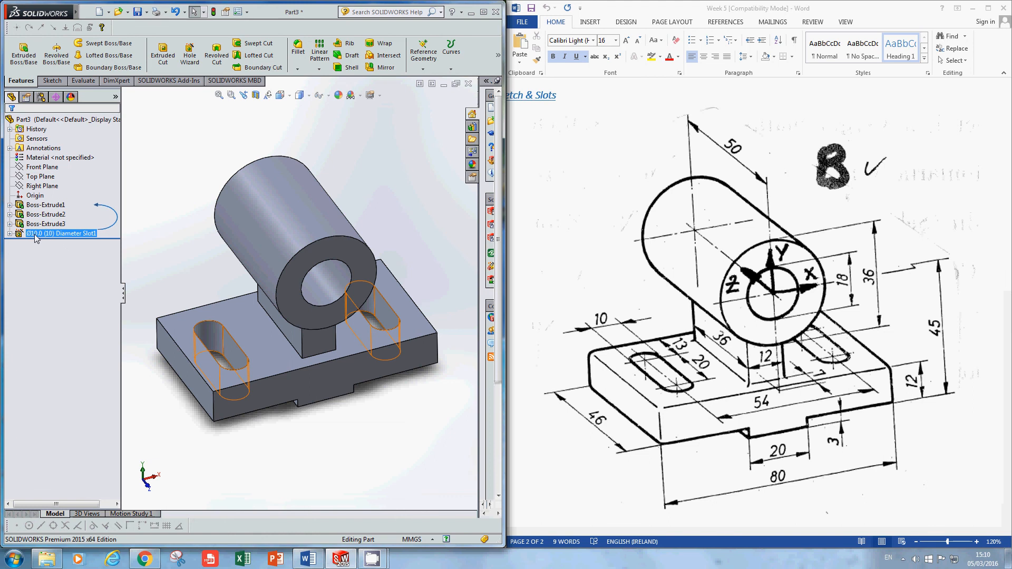
{"action": "left_click", "coordinate": [53, 271]}
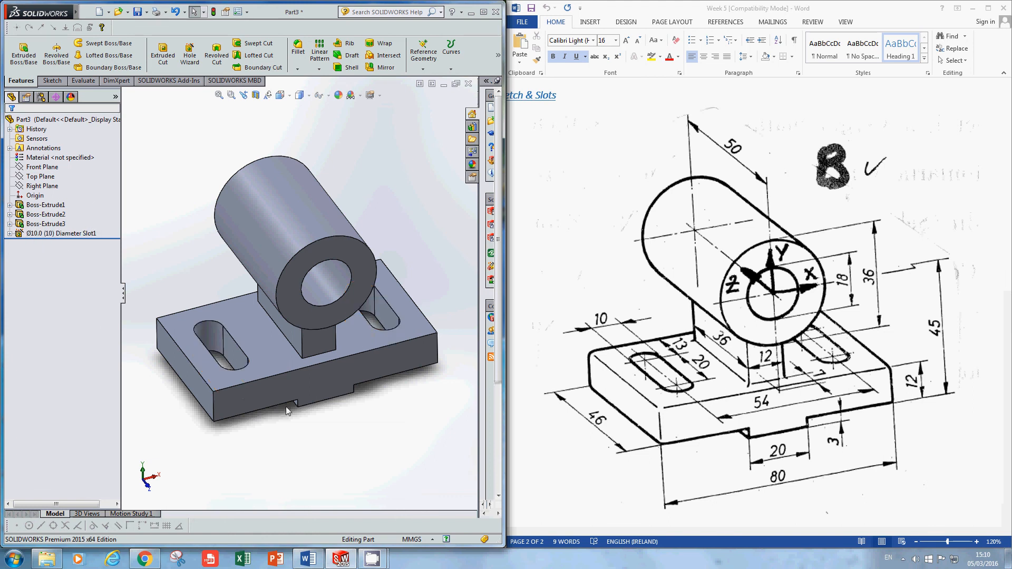
{"action": "left_click", "coordinate": [83, 234]}
{"action": "left_click", "coordinate": [63, 265]}
{"action": "left_click", "coordinate": [41, 234]}
{"action": "middle_click_drag", "start_coordinate": [234, 286], "coordinate": [206, 287]}
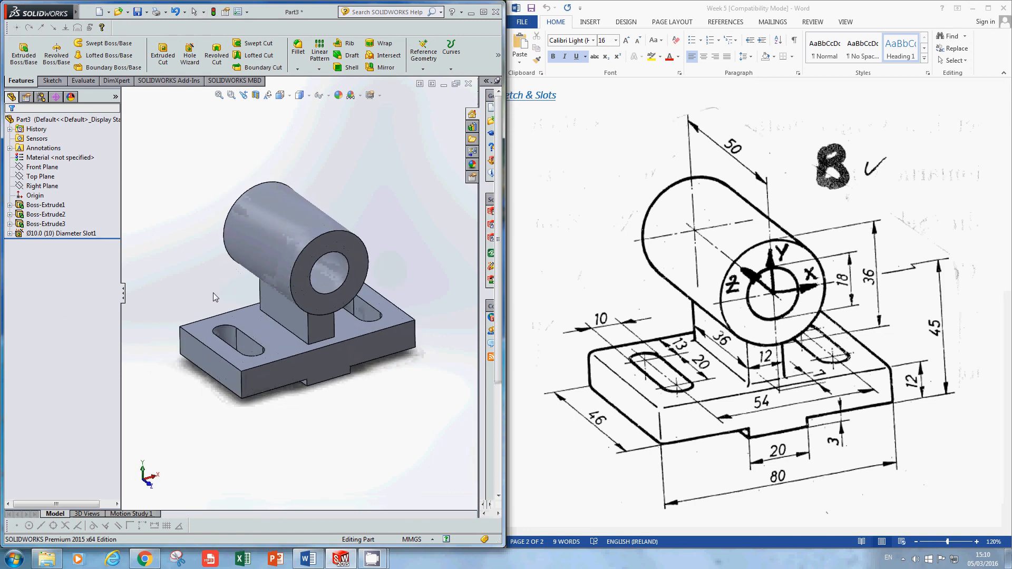
{"action": "scroll", "coordinate": [216, 311], "scroll_direction": "down", "scroll_amount": 2}
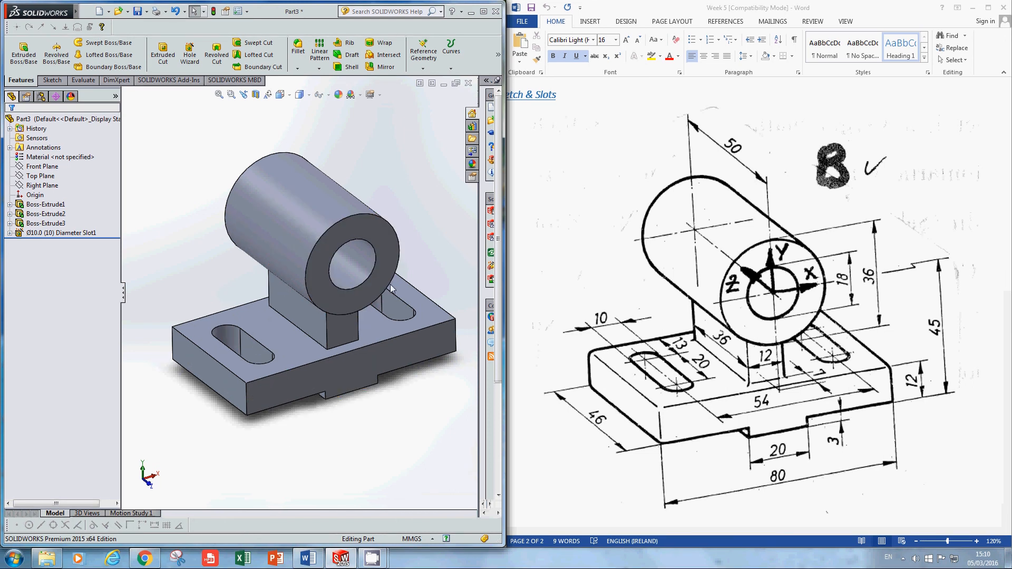
{"action": "left_click", "coordinate": [903, 558]}
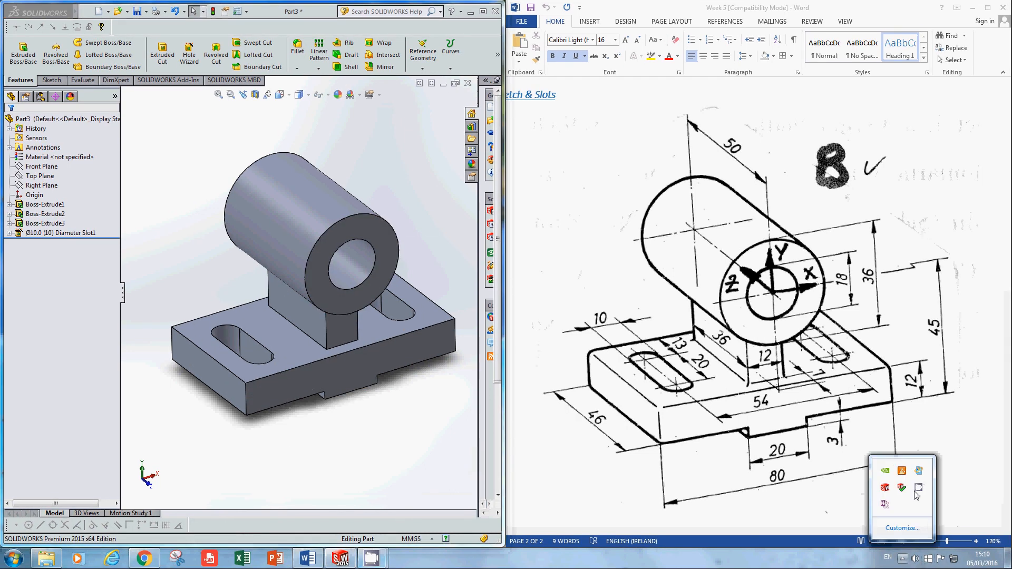